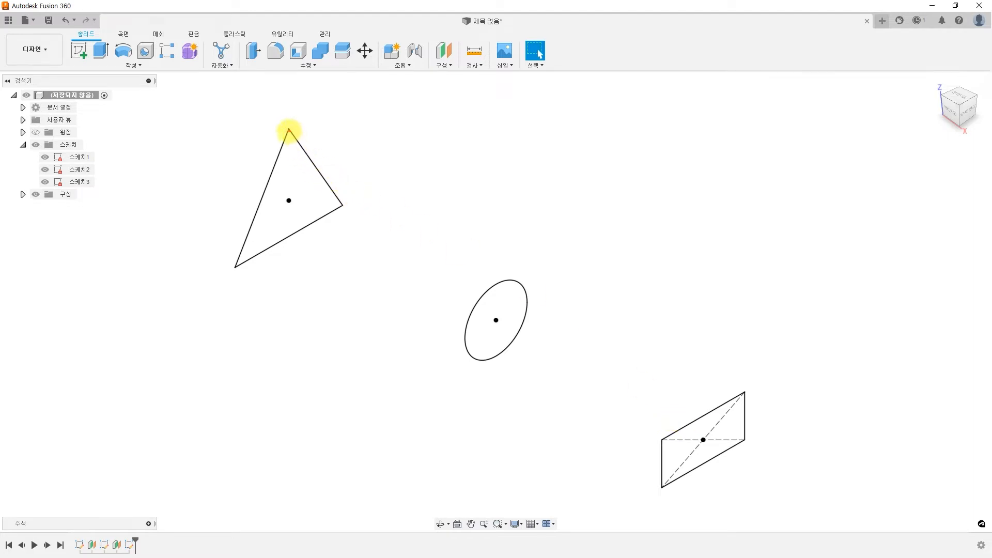
pyautogui.click(288, 127)
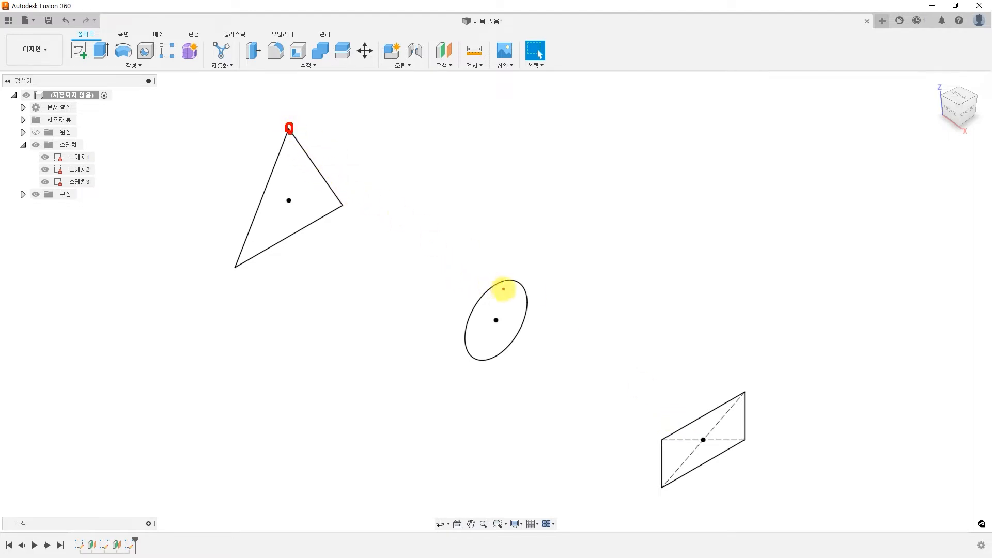
pyautogui.click(494, 285)
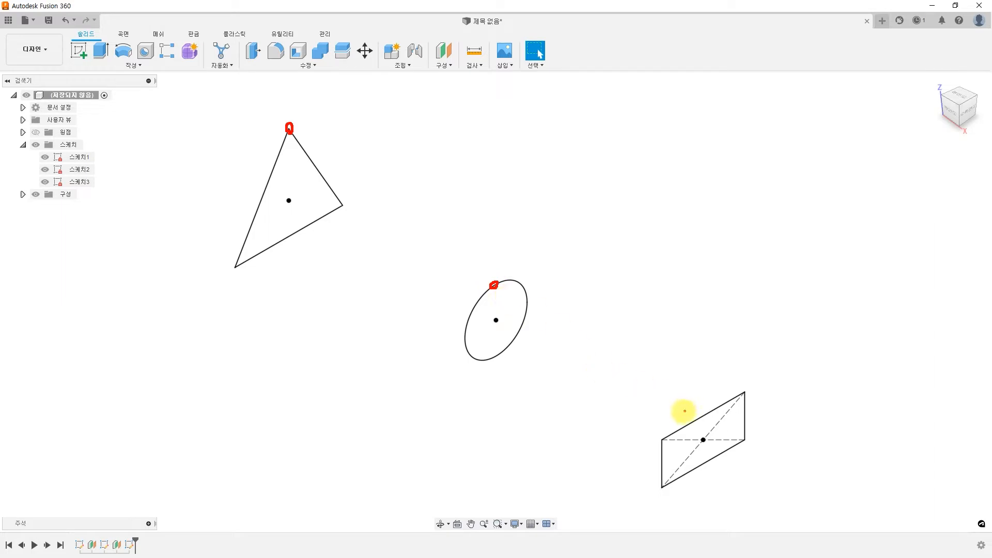
pyautogui.click(700, 415)
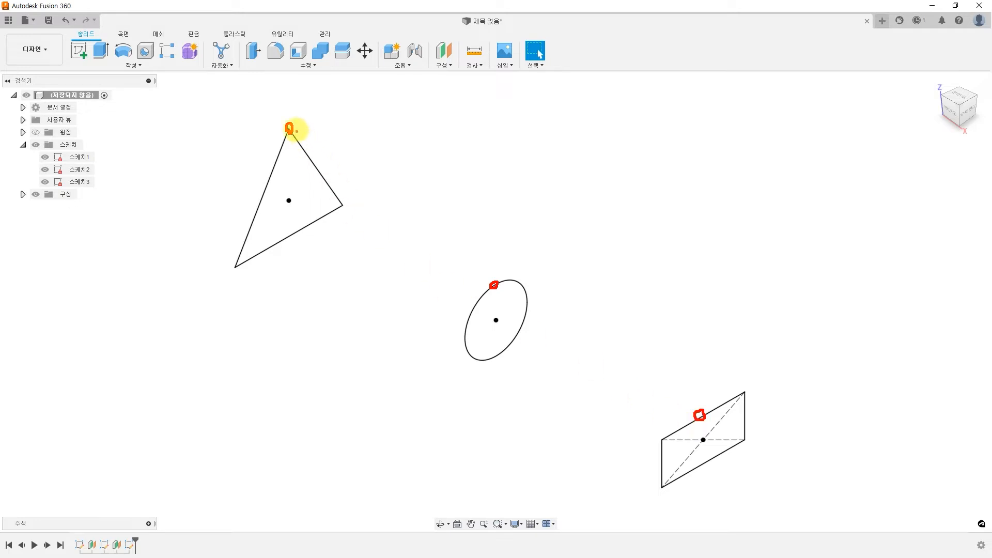
pyautogui.moveTo(290, 129)
pyautogui.mouseDown()
pyautogui.moveTo(378, 222)
pyautogui.moveTo(699, 414)
pyautogui.mouseUp()
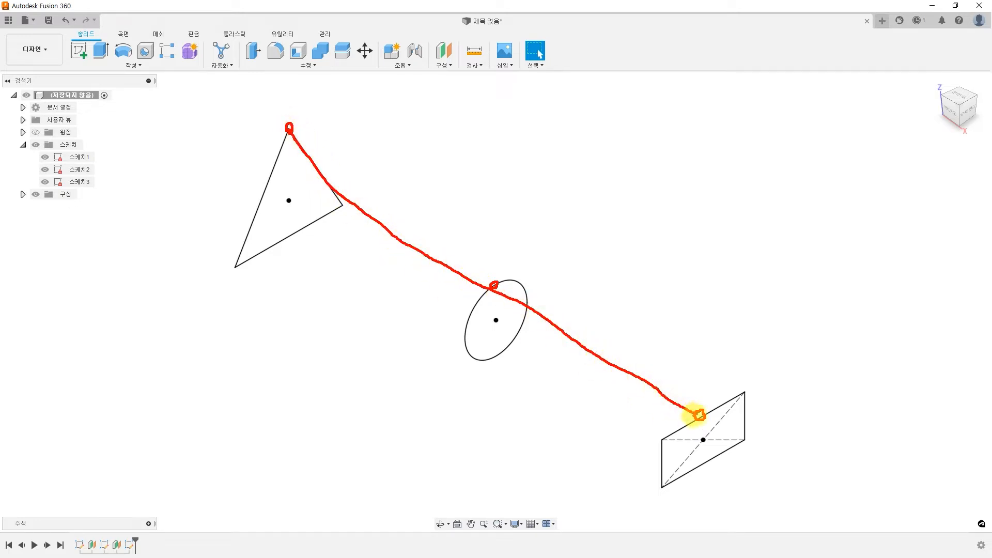
pyautogui.moveTo(639, 346)
pyautogui.mouseDown()
pyautogui.moveTo(618, 366)
pyautogui.moveTo(629, 368)
pyautogui.mouseUp()
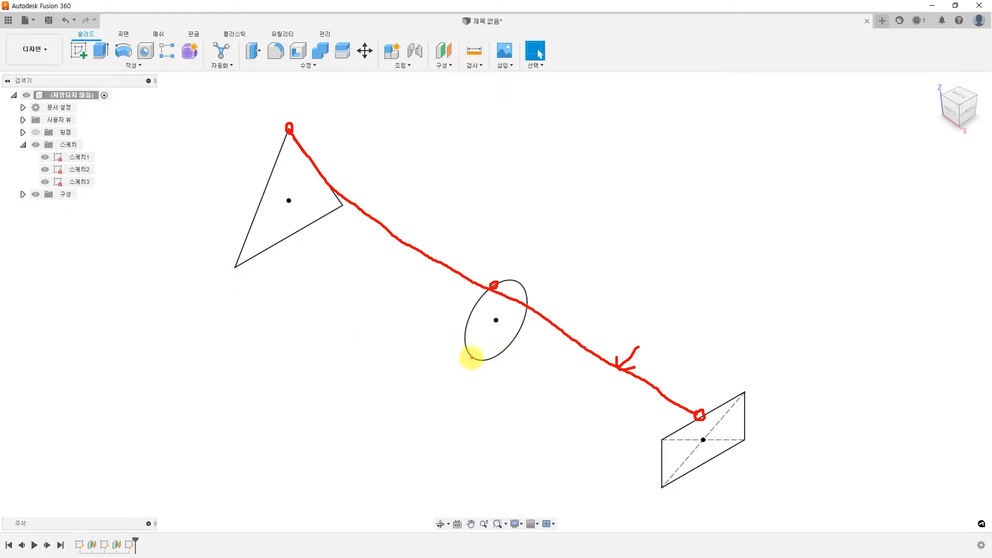
pyautogui.moveTo(470, 358); pyautogui.dragTo(468, 355)
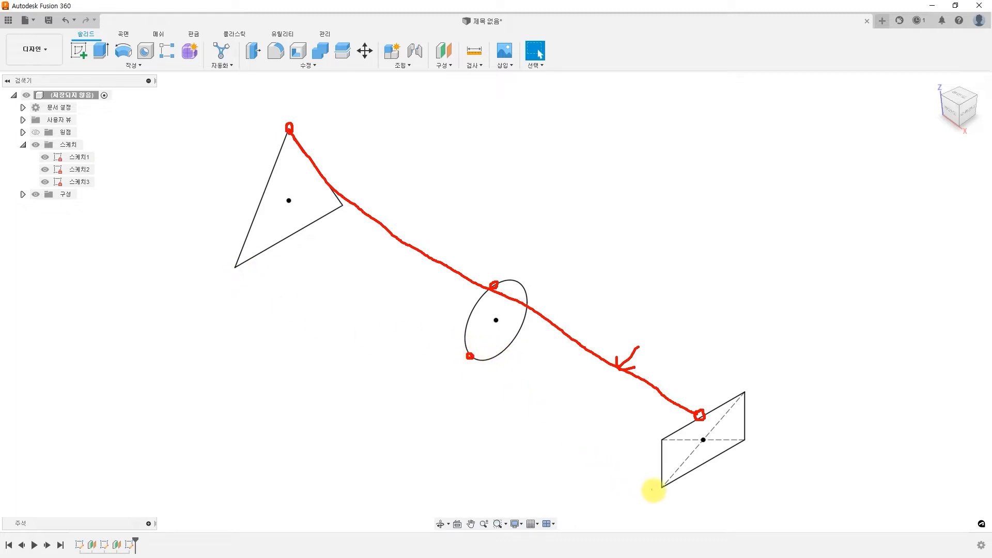
pyautogui.moveTo(664, 493)
pyautogui.mouseDown()
pyautogui.moveTo(664, 480)
pyautogui.moveTo(661, 490)
pyautogui.mouseUp()
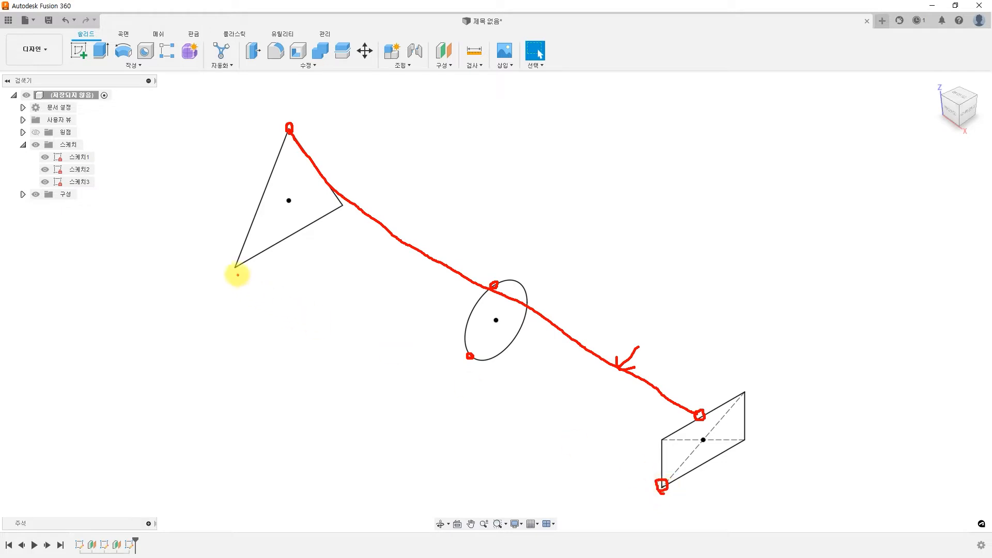
pyautogui.moveTo(236, 267)
pyautogui.mouseDown()
pyautogui.moveTo(367, 303)
pyautogui.moveTo(454, 346)
pyautogui.moveTo(661, 486)
pyautogui.mouseUp()
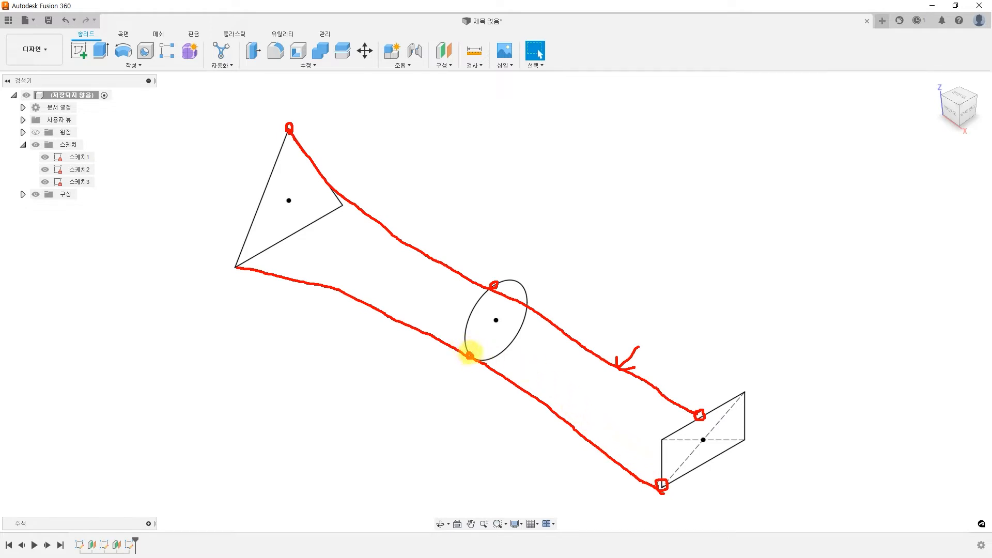
pyautogui.moveTo(523, 317); pyautogui.dragTo(521, 327)
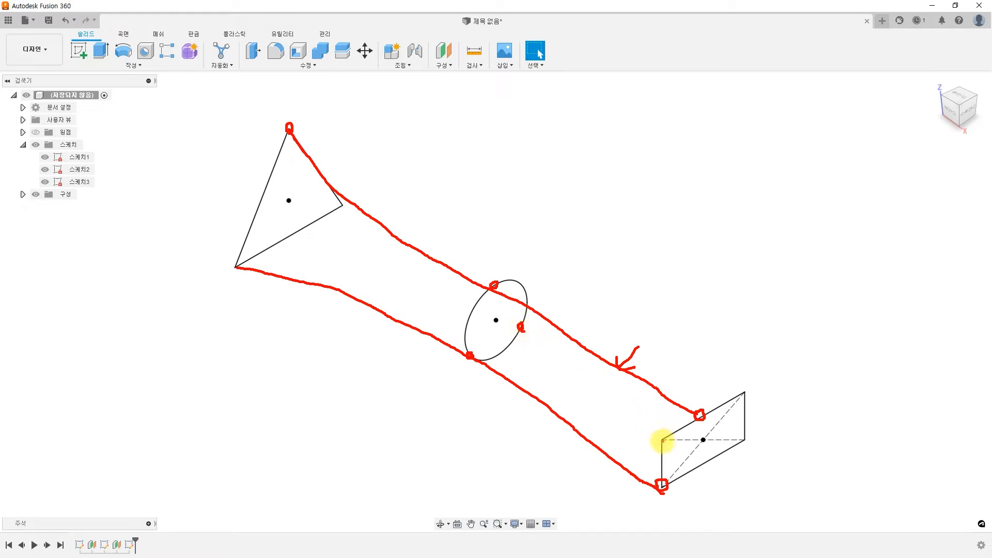
pyautogui.moveTo(661, 445); pyautogui.dragTo(663, 440)
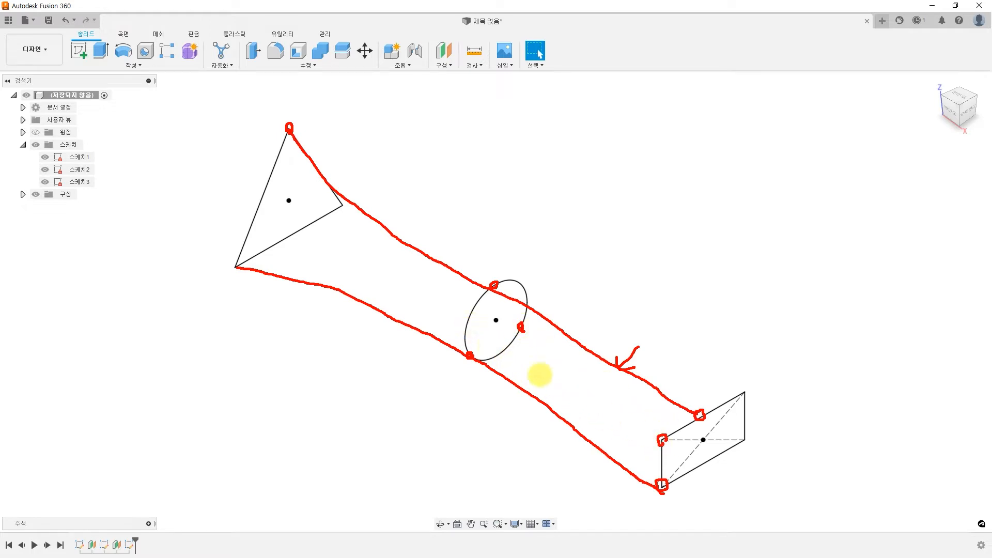
pyautogui.moveTo(467, 325); pyautogui.dragTo(467, 320)
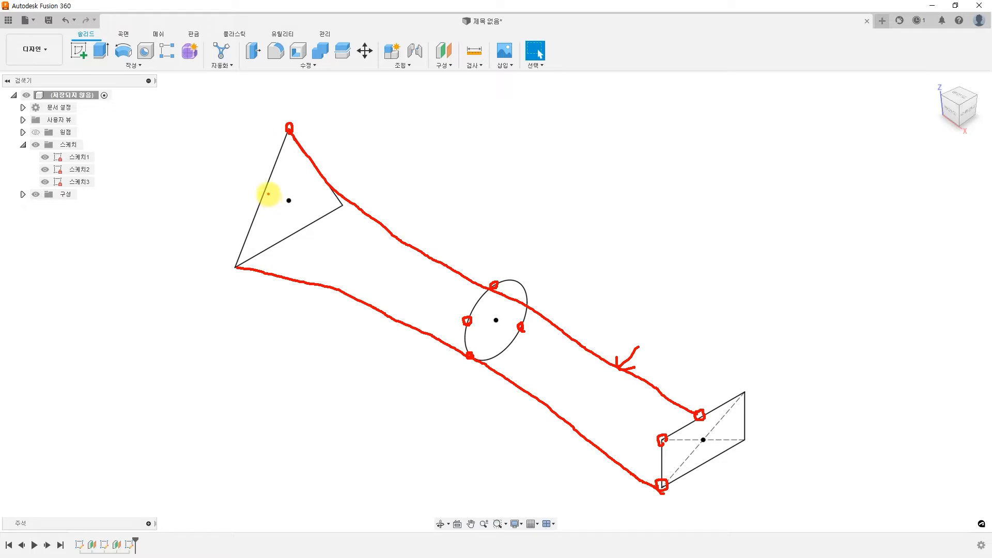
pyautogui.moveTo(267, 197); pyautogui.dragTo(262, 192)
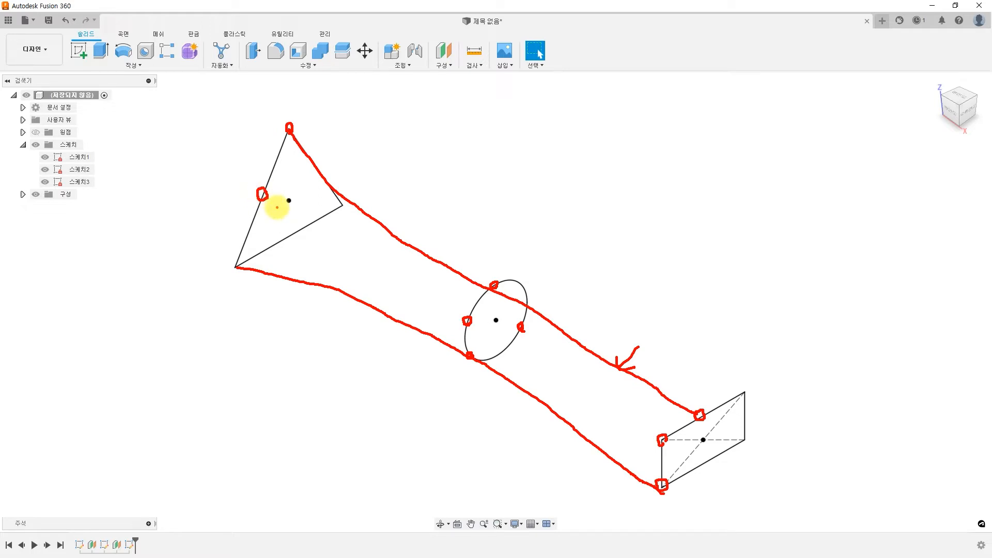
pyautogui.moveTo(262, 194); pyautogui.dragTo(660, 438)
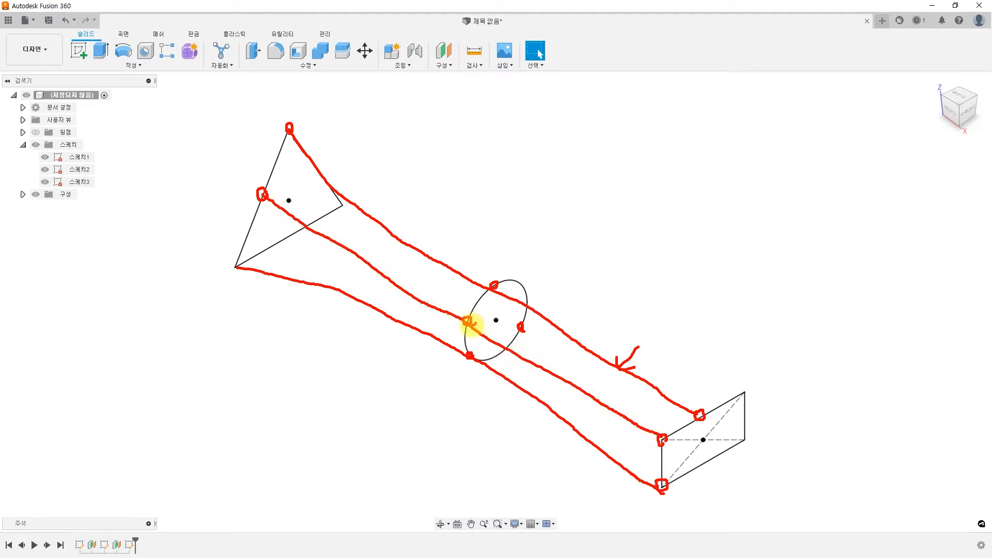
pyautogui.moveTo(471, 324); pyautogui.dragTo(465, 321)
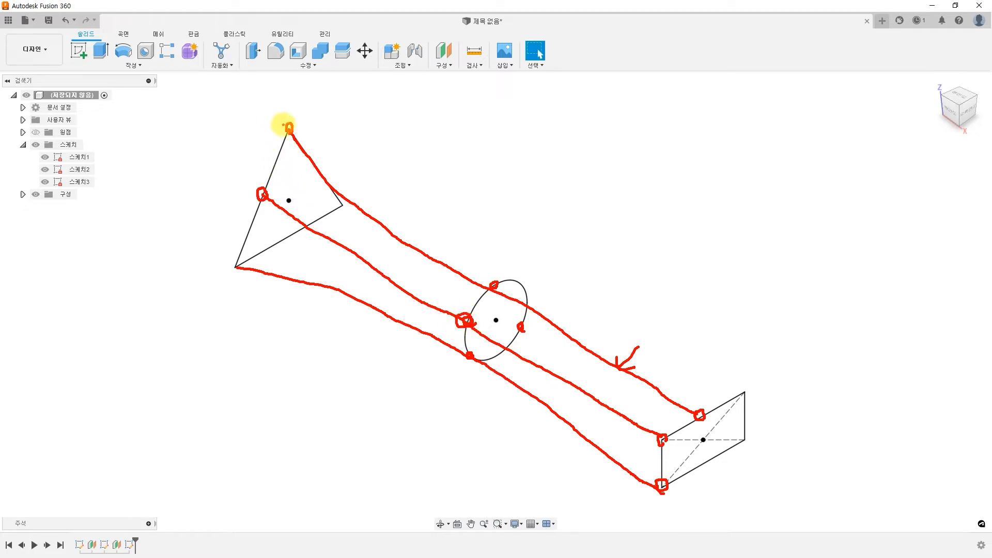
pyautogui.moveTo(260, 190); pyautogui.dragTo(263, 195)
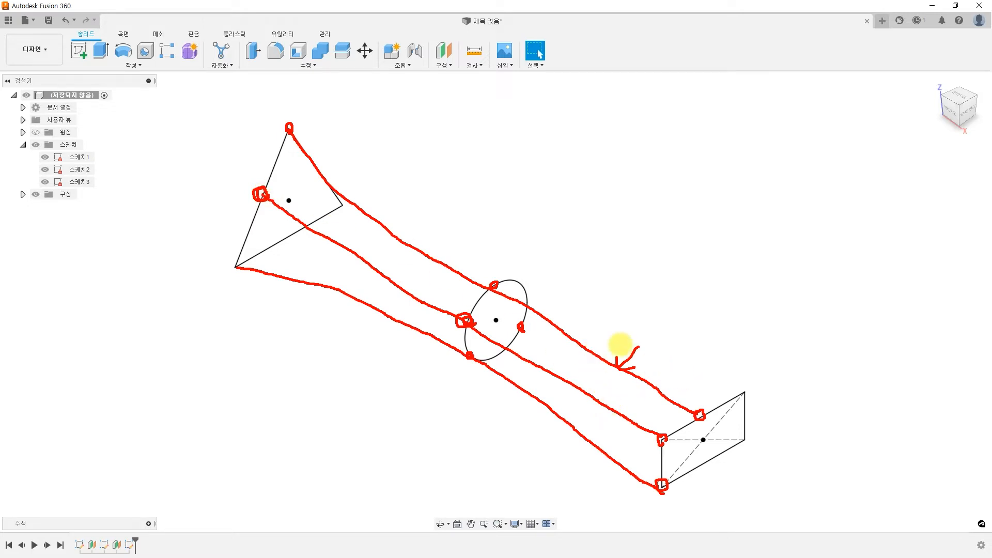
pyautogui.moveTo(621, 231)
pyautogui.mouseDown()
pyautogui.moveTo(632, 256)
pyautogui.moveTo(645, 232)
pyautogui.mouseUp()
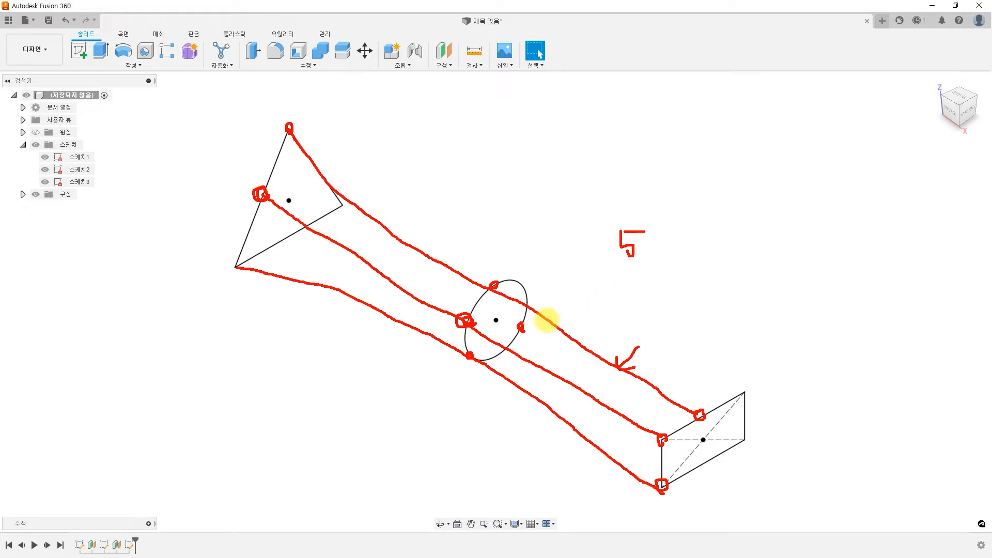
pyautogui.moveTo(467, 324); pyautogui.dragTo(468, 322)
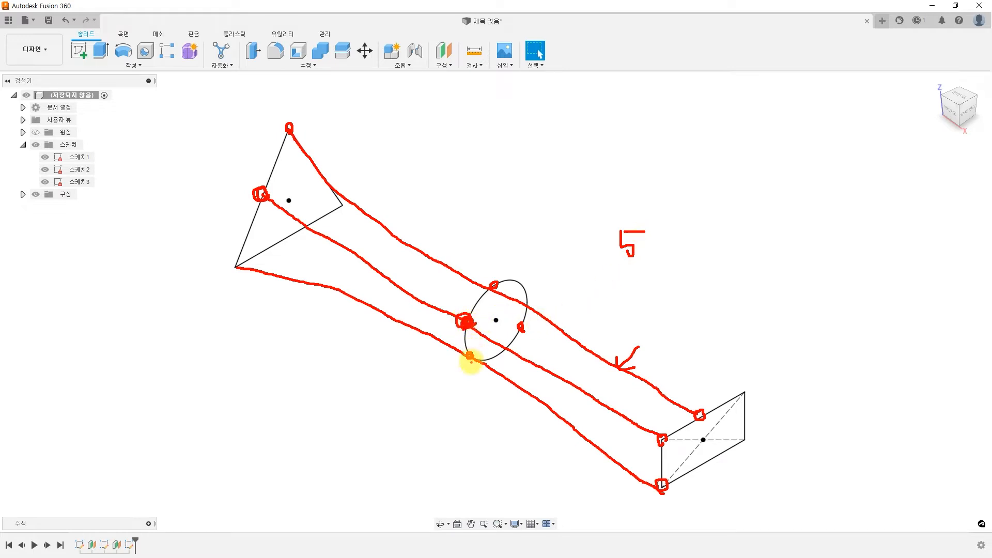
pyautogui.moveTo(470, 356); pyautogui.dragTo(467, 356)
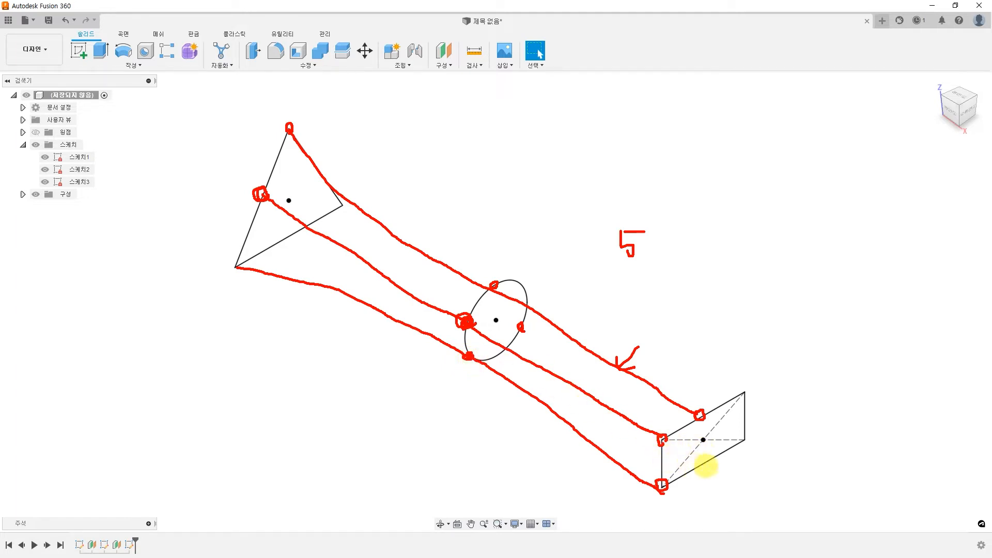
pyautogui.moveTo(706, 473); pyautogui.dragTo(718, 481)
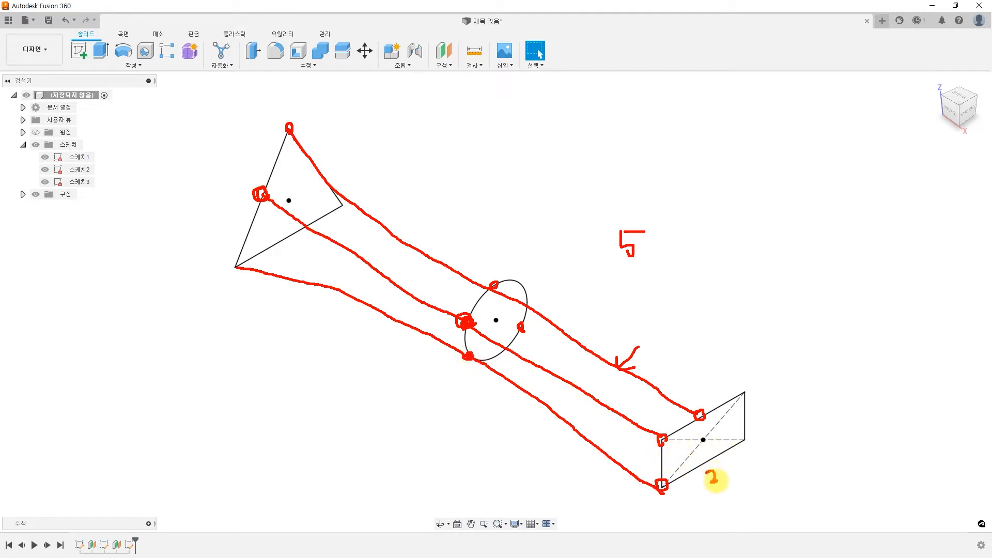
pyautogui.moveTo(650, 459); pyautogui.dragTo(652, 475)
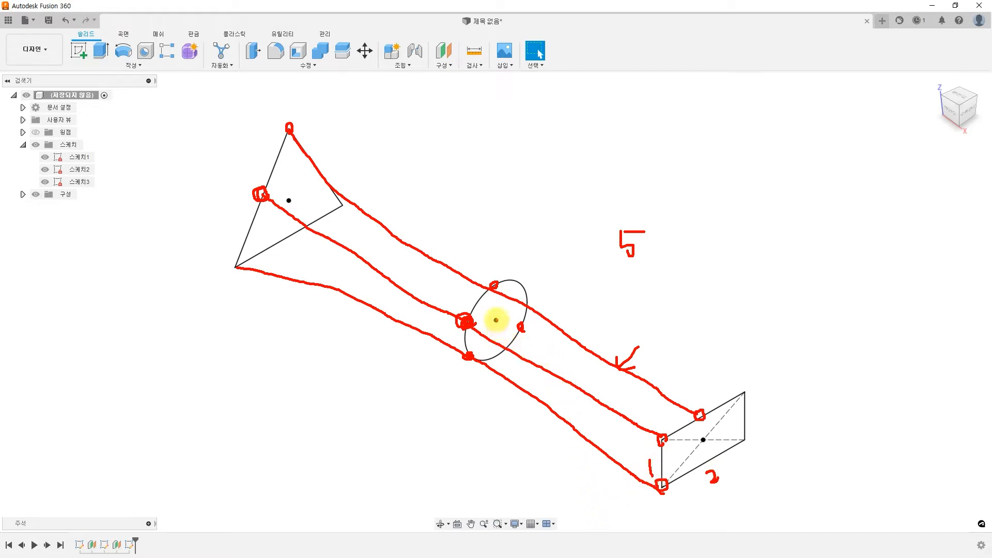
pyautogui.moveTo(465, 321)
pyautogui.mouseDown()
pyautogui.moveTo(527, 290)
pyautogui.moveTo(514, 310)
pyautogui.moveTo(464, 324)
pyautogui.moveTo(468, 354)
pyautogui.moveTo(509, 328)
pyautogui.moveTo(503, 342)
pyautogui.moveTo(526, 378)
pyautogui.mouseUp()
pyautogui.moveTo(449, 338); pyautogui.dragTo(453, 353)
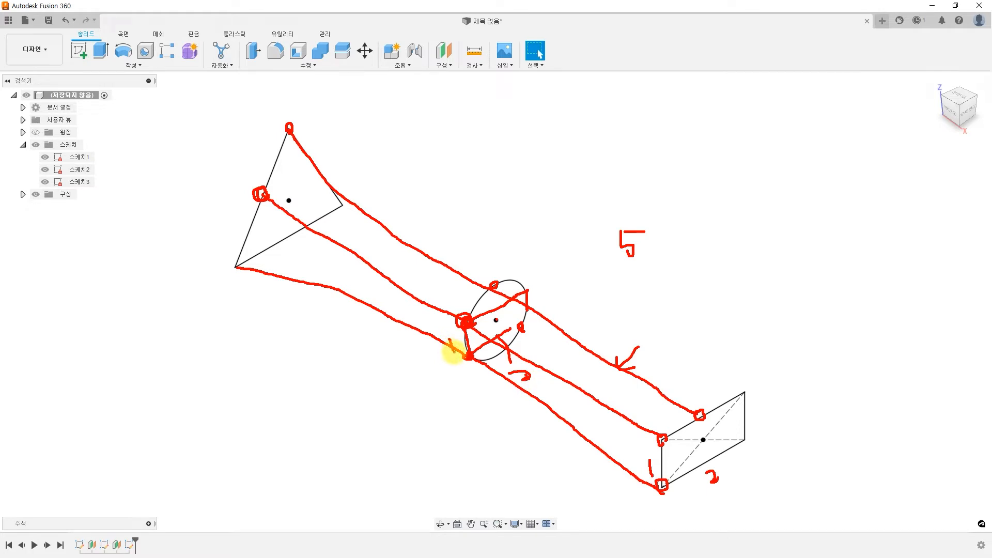
pyautogui.moveTo(524, 253); pyautogui.dragTo(516, 276)
pyautogui.moveTo(514, 264); pyautogui.dragTo(530, 268)
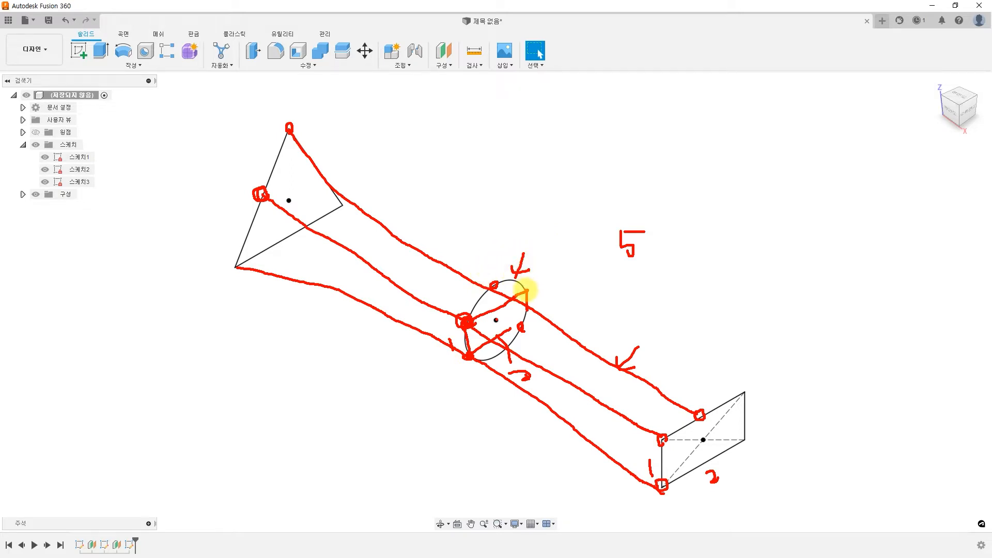
pyautogui.press('Escape')
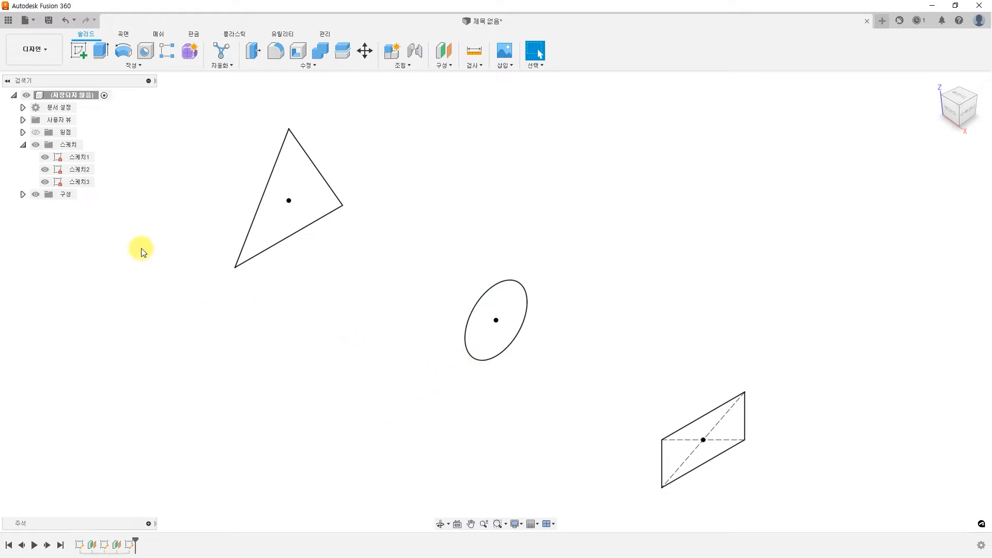
# - Open the circle sketch 스케치2 for editing and hide the triangle sketch 스케치1
pyautogui.doubleClick(79, 169)
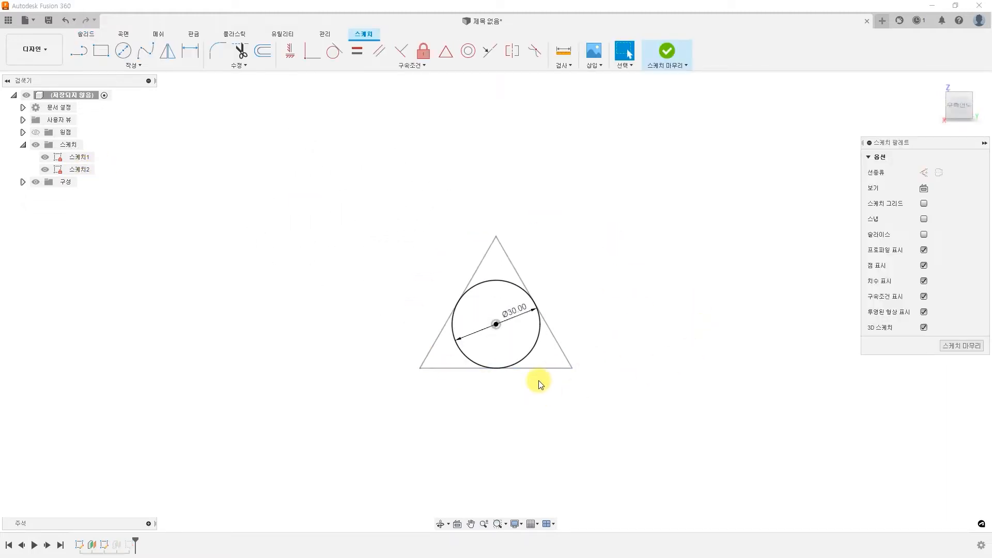
pyautogui.click(56, 160)
pyautogui.click(46, 157)
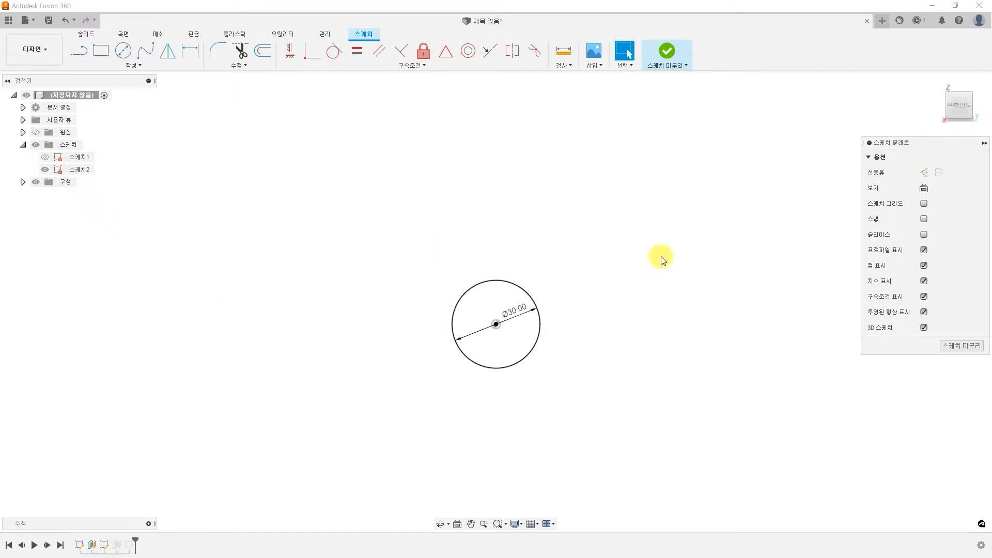
# - Draw a center rectangle about 25.6 by 15.6 mm from the circle's center, with its corner on the circle
pyautogui.scroll(6, 516, 335)
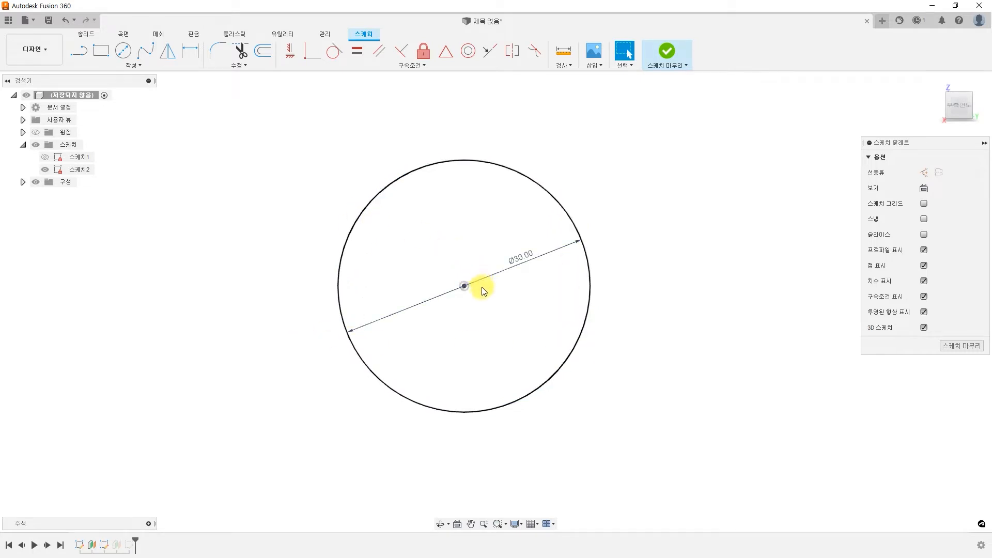
pyautogui.click(464, 287)
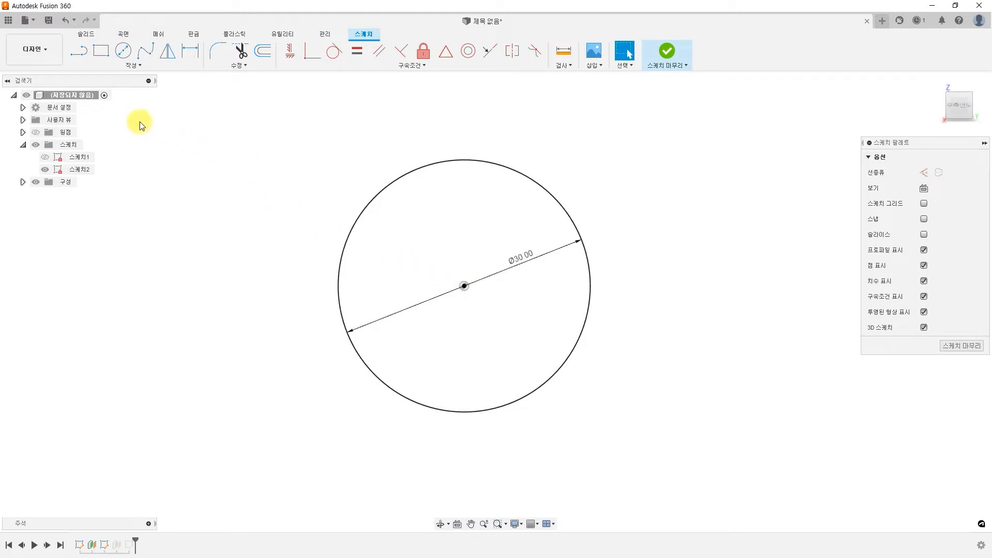
pyautogui.click(100, 57)
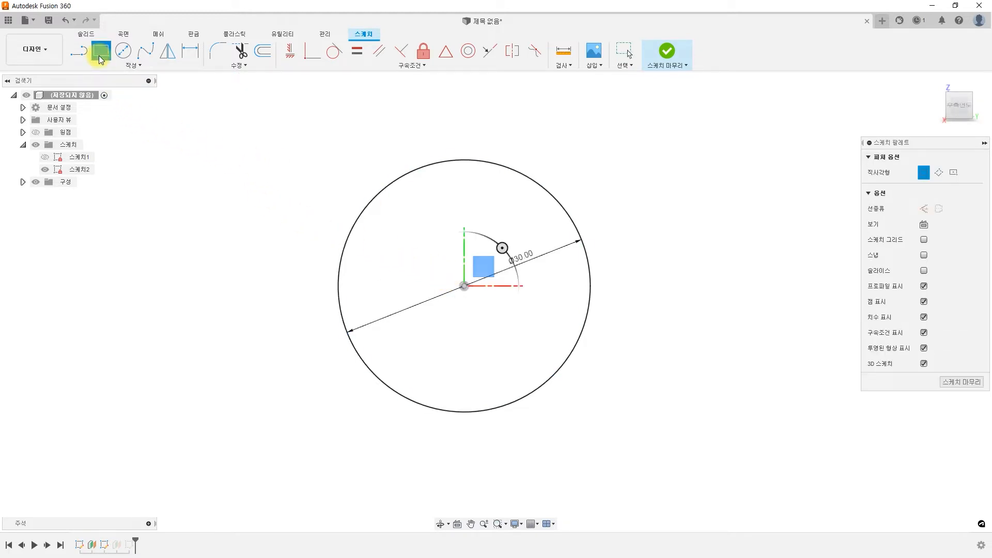
pyautogui.click(138, 67)
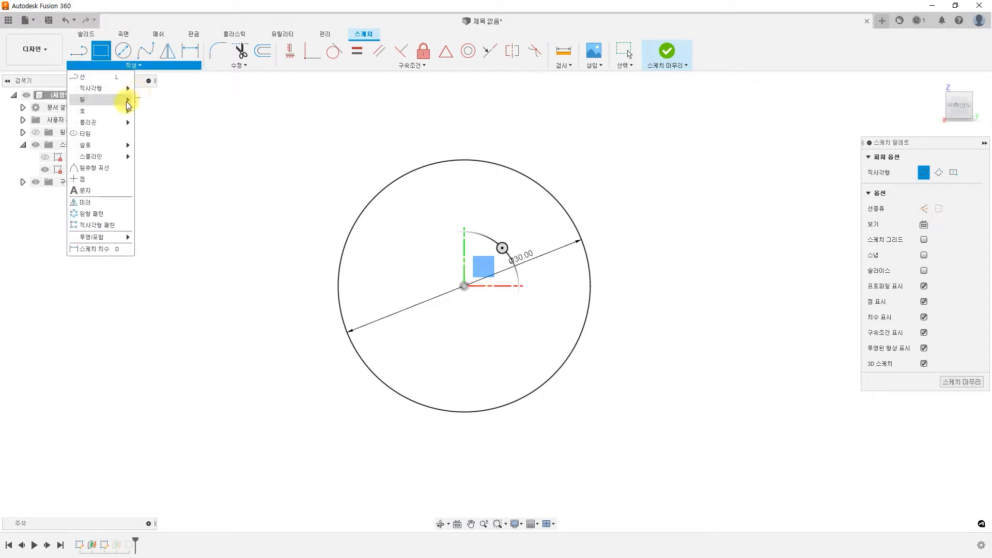
pyautogui.moveTo(127, 89)
pyautogui.click(164, 113)
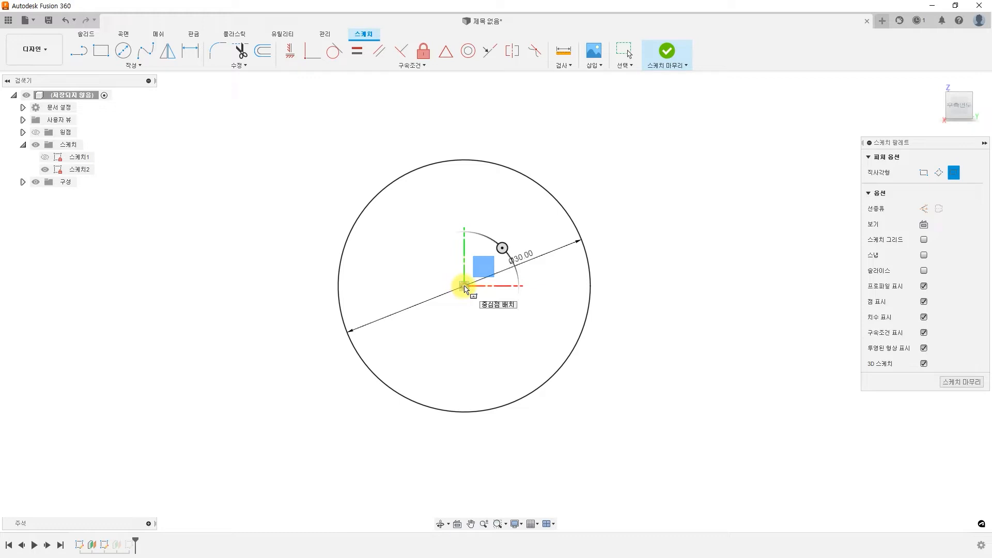
pyautogui.click(463, 286)
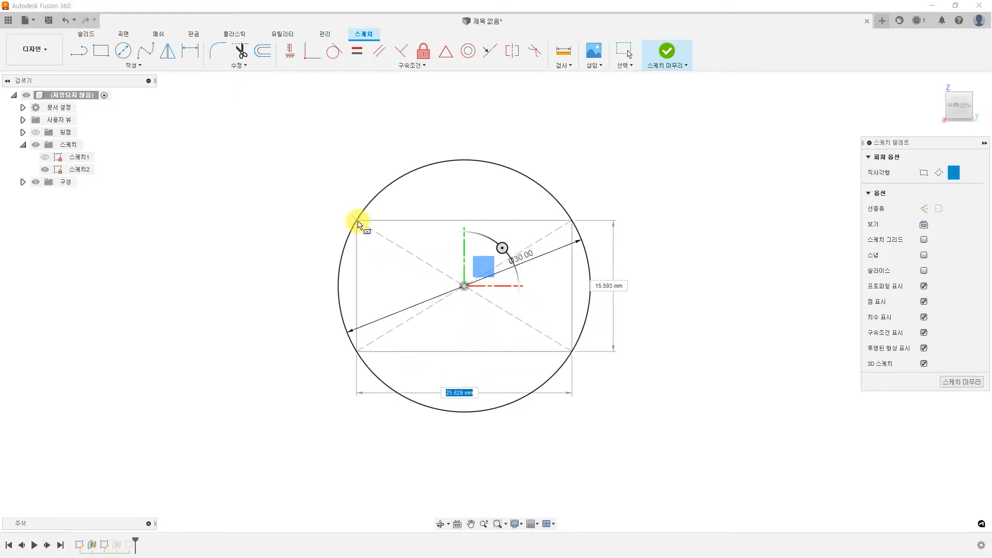
pyautogui.click(358, 221)
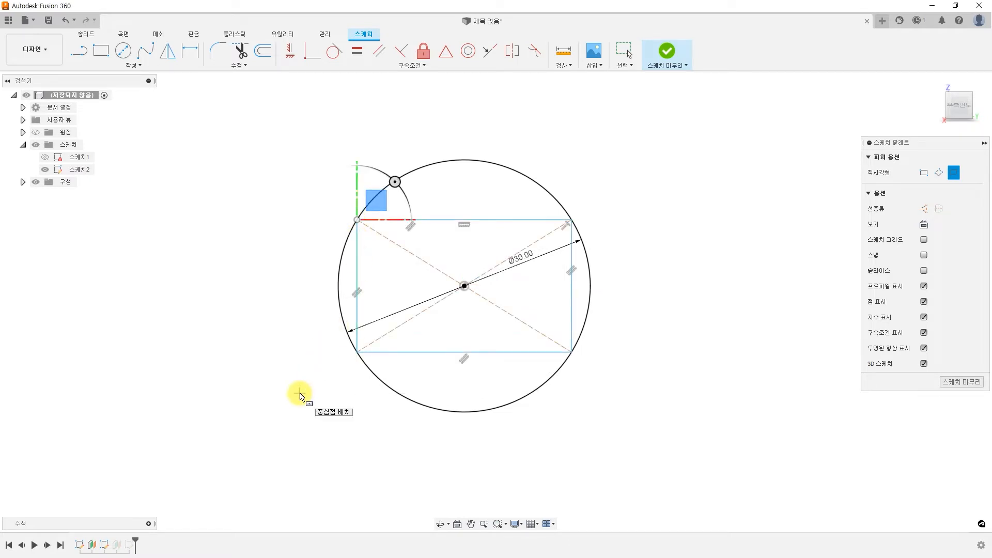
pyautogui.press('Escape')
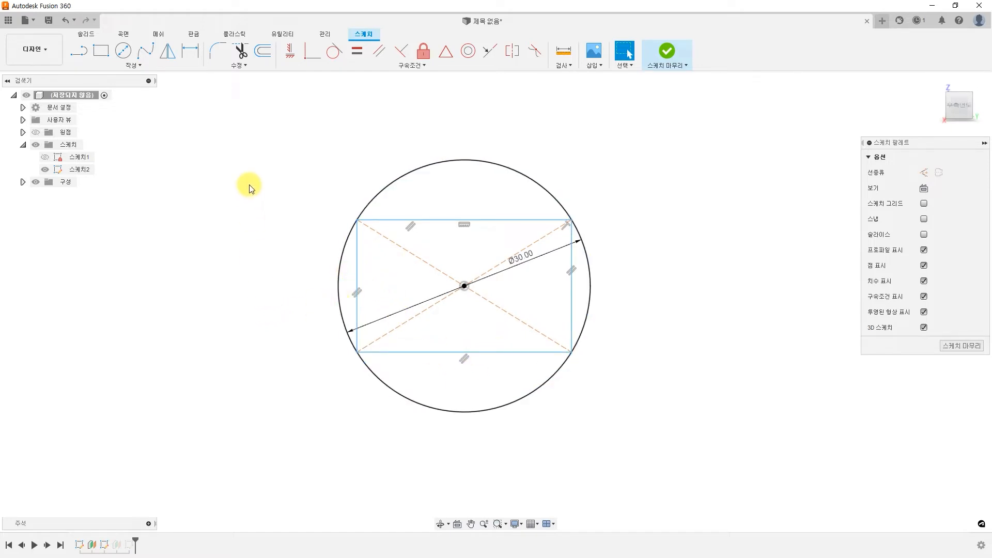
# - Dimension the rectangle's width between its two vertical sides, accepting the drawn value and placing the dimension below the circle
pyautogui.click(189, 52)
pyautogui.click(358, 269)
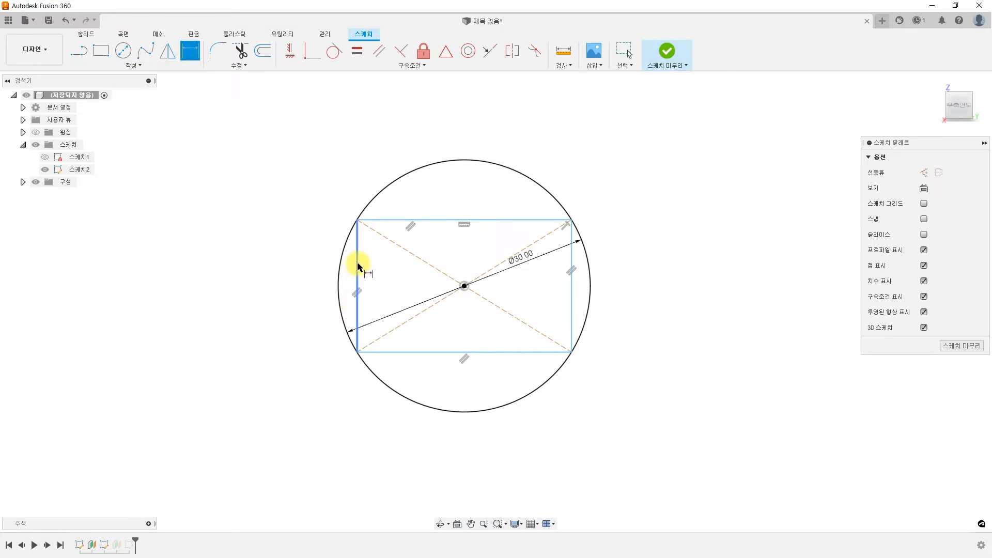
pyautogui.click(572, 313)
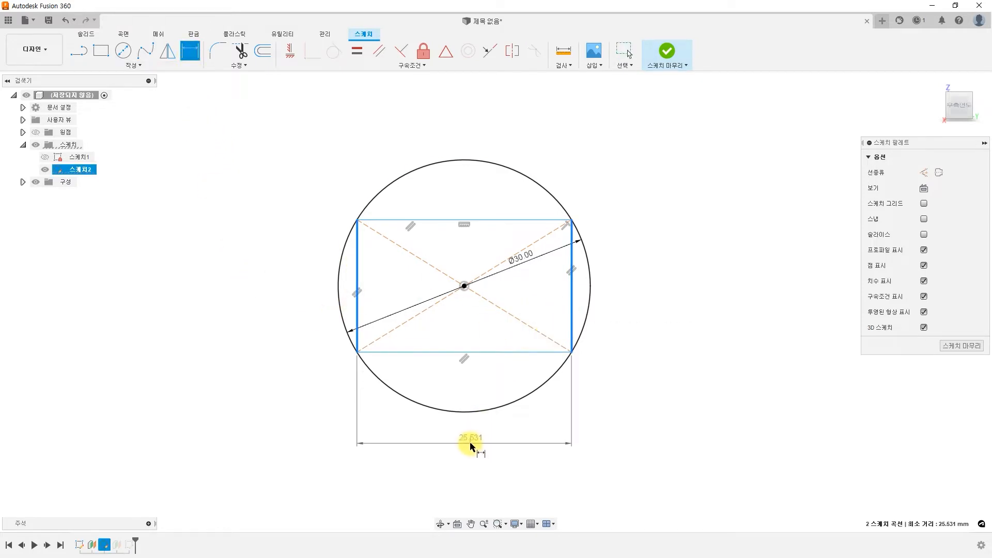
pyautogui.click(490, 456)
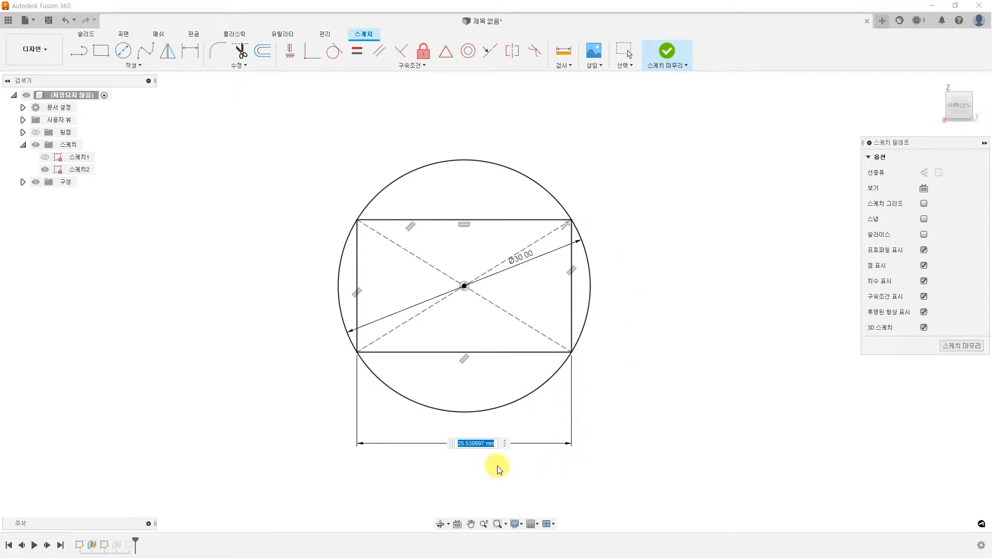
pyautogui.press('Return')
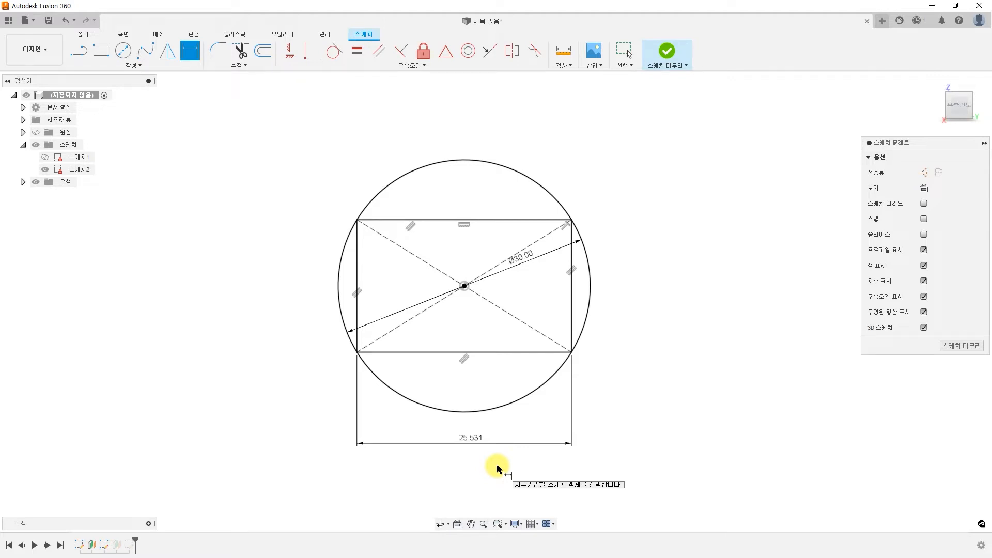
# - Add a driven dimension for the rectangle's height between its two horizontal sides, placed beside the circle
pyautogui.click(428, 222)
pyautogui.click(436, 352)
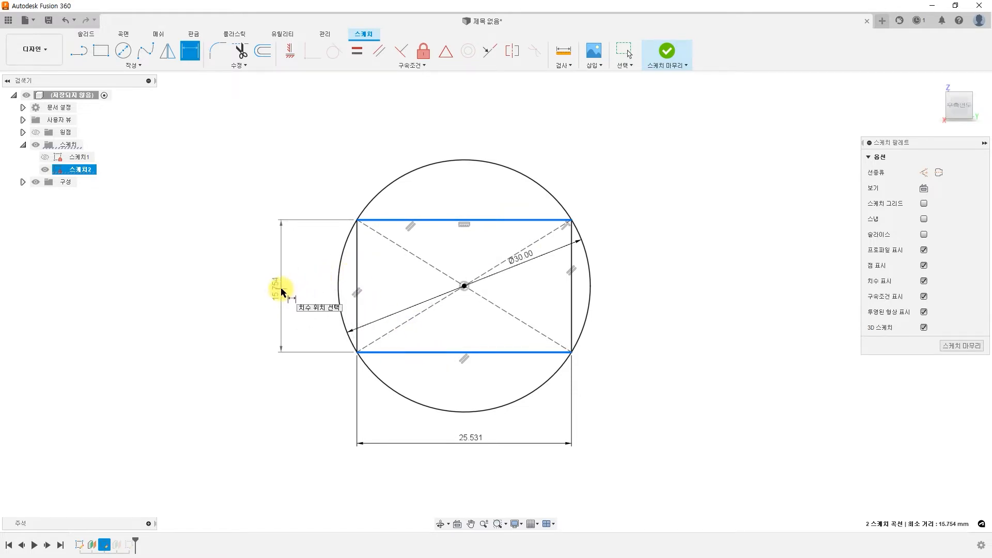
pyautogui.click(281, 293)
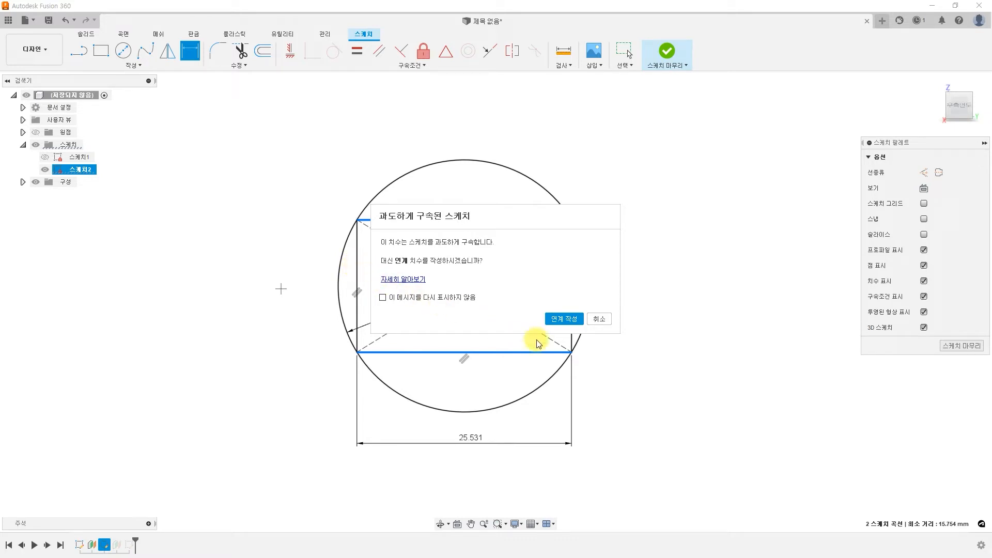
pyautogui.click(563, 321)
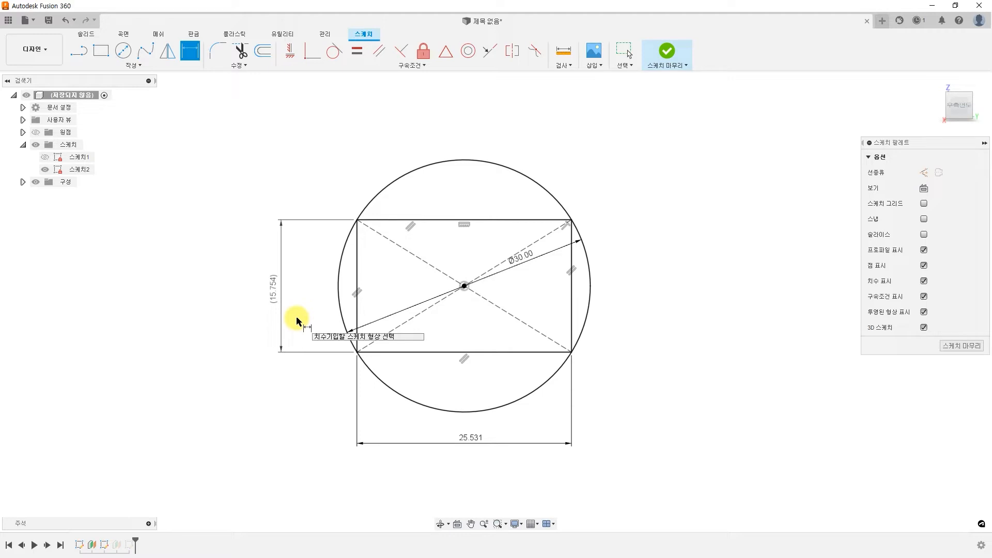
pyautogui.press('Escape')
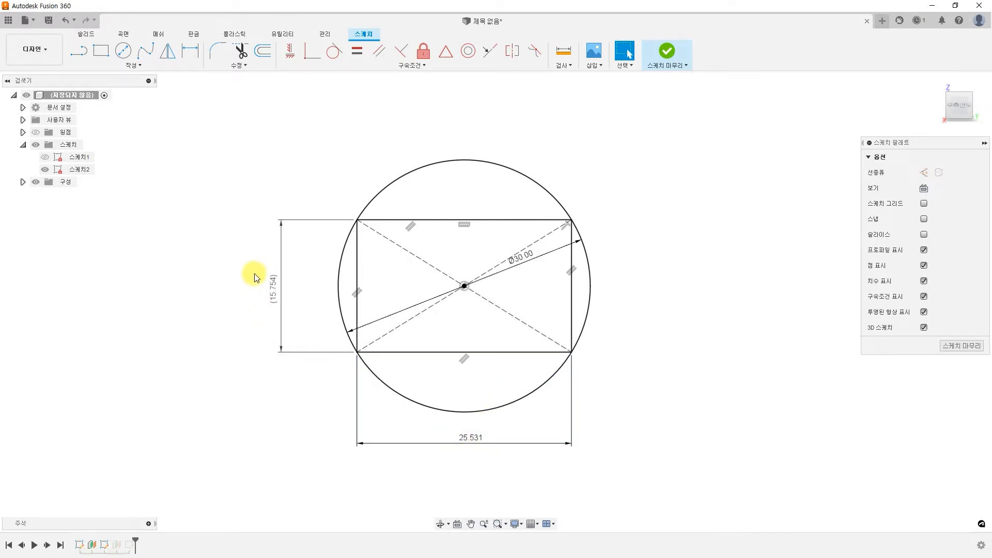
# - Set the rectangle's width to twice its driven height dimension with the expression d8*2
pyautogui.doubleClick(472, 440)
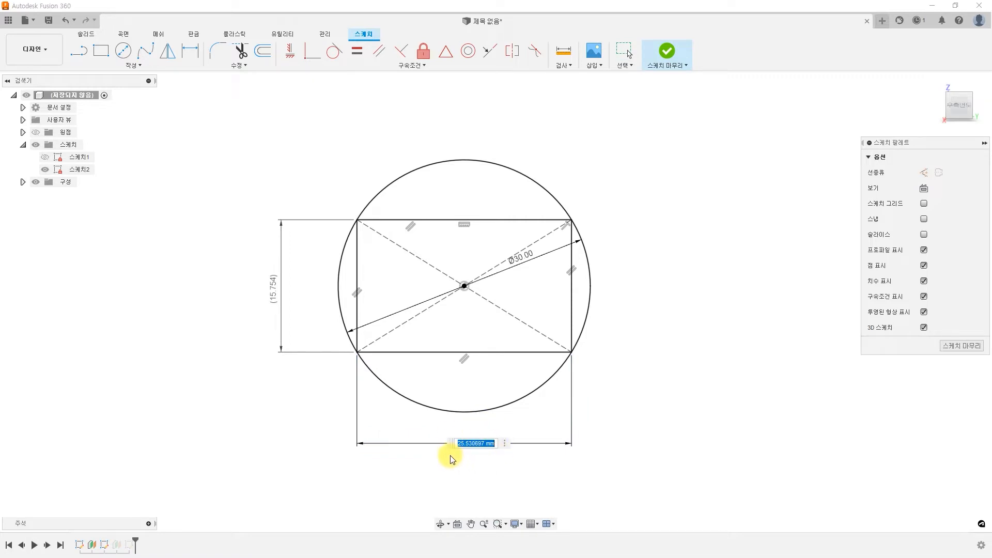
pyautogui.click(272, 295)
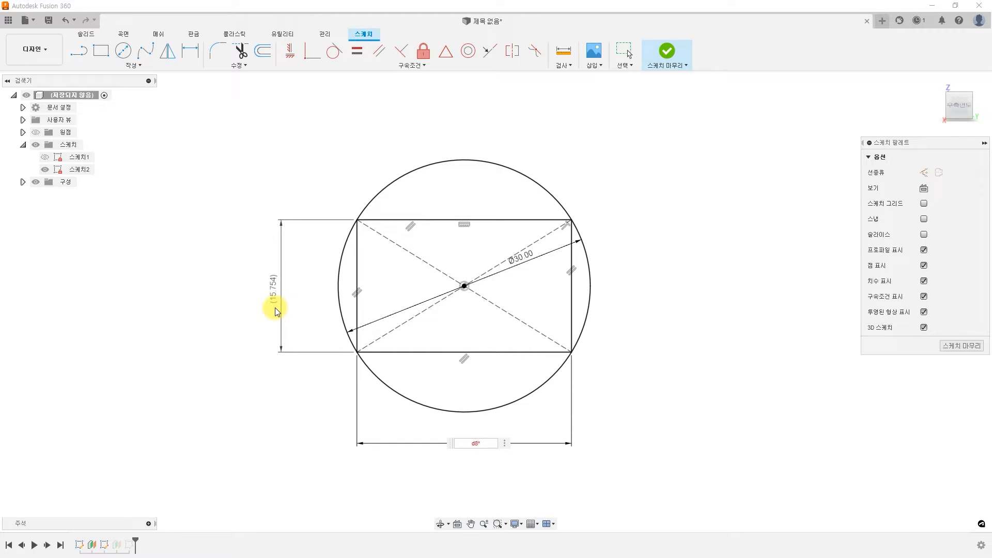
pyautogui.write('*2')
pyautogui.press('Return')
pyautogui.press('Escape')
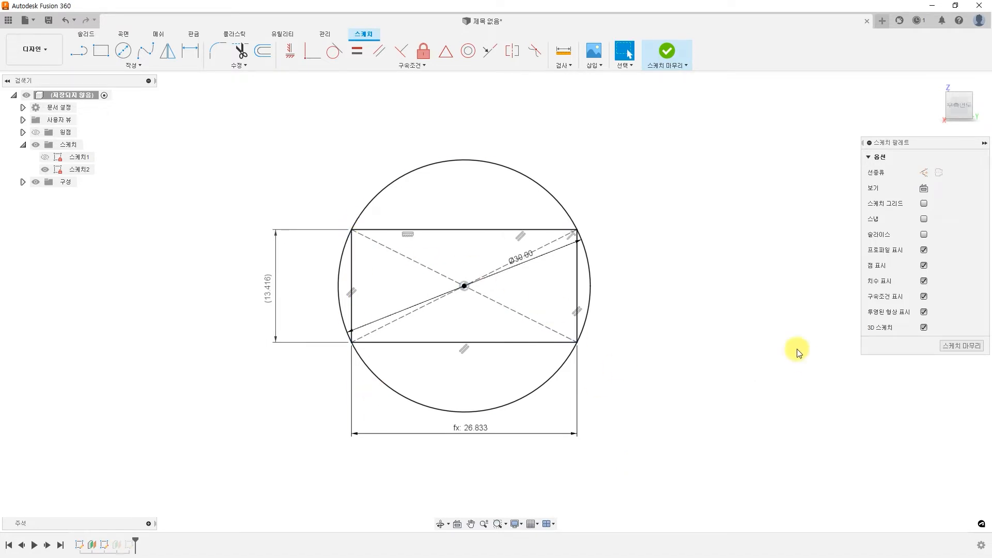
# - Examine the rectangle's edges and the separate profile regions they form inside the circle
pyautogui.click(495, 411)
pyautogui.click(485, 444)
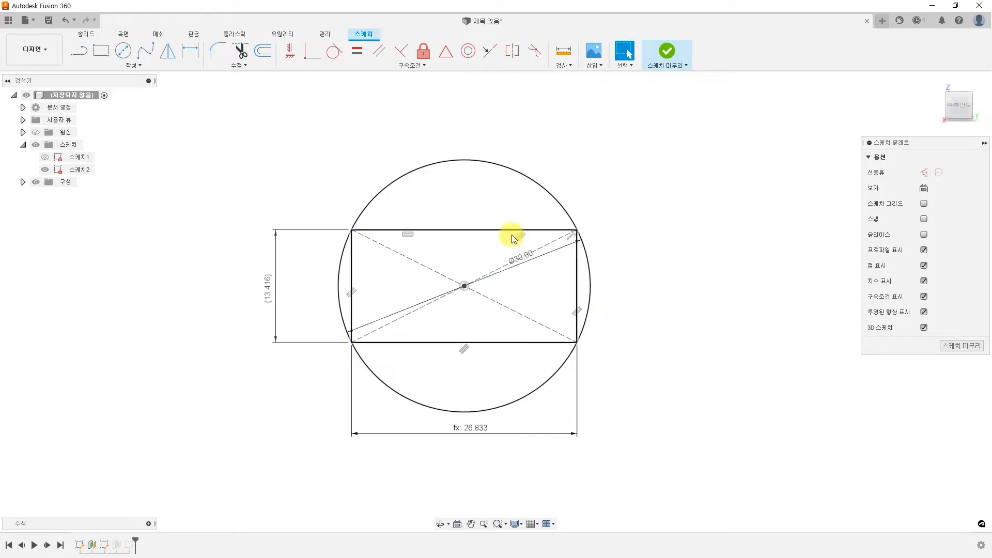
pyautogui.click(489, 231)
pyautogui.click(574, 274)
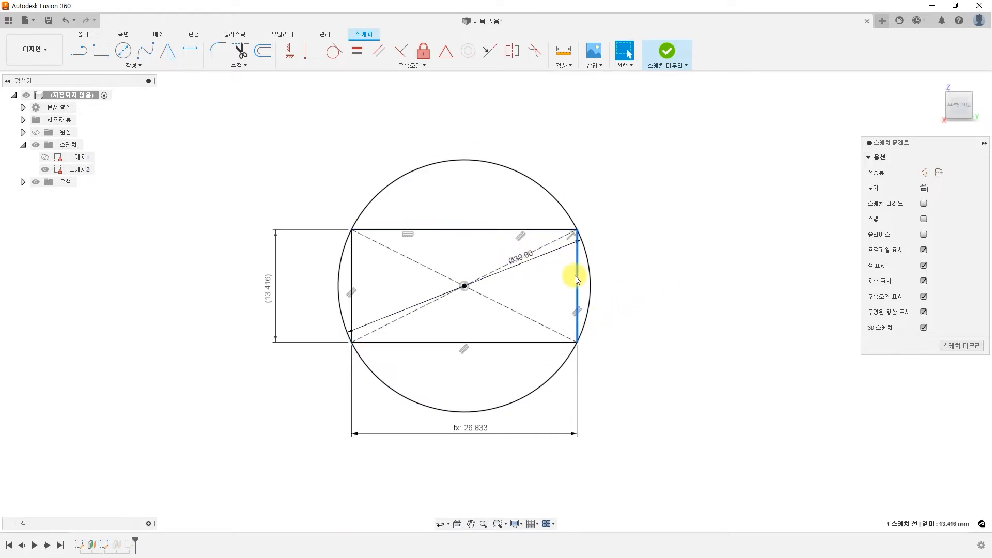
pyautogui.click(541, 344)
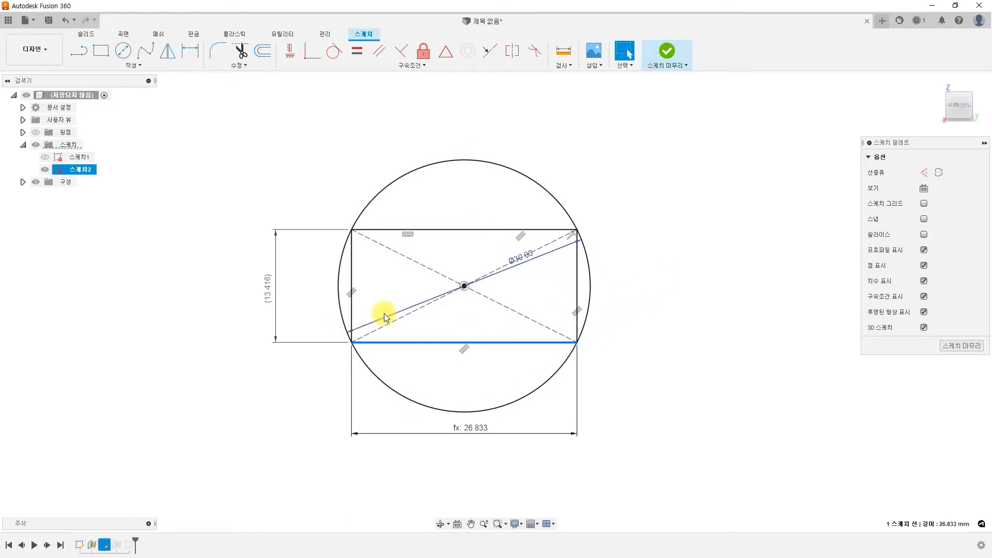
pyautogui.click(352, 274)
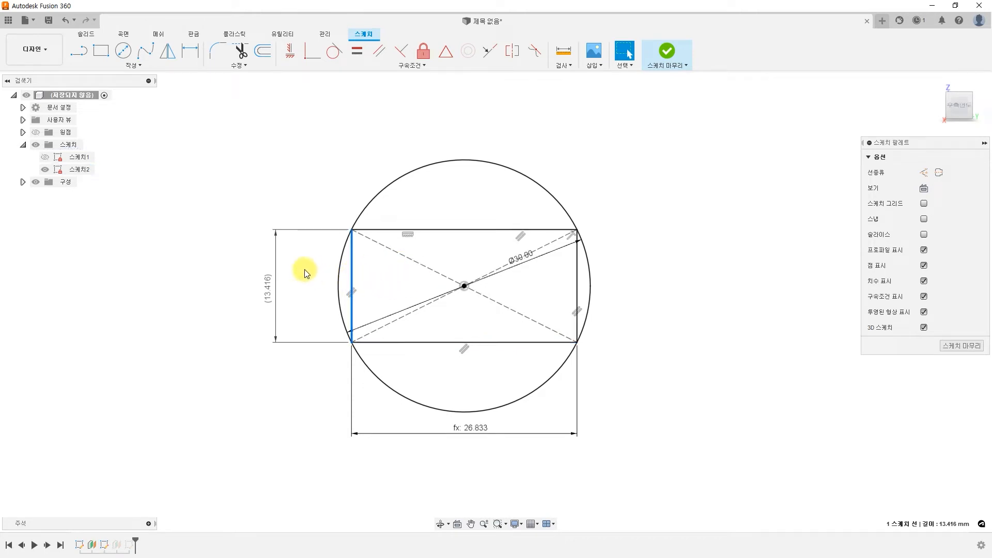
pyautogui.click(305, 269)
pyautogui.click(346, 275)
pyautogui.click(408, 263)
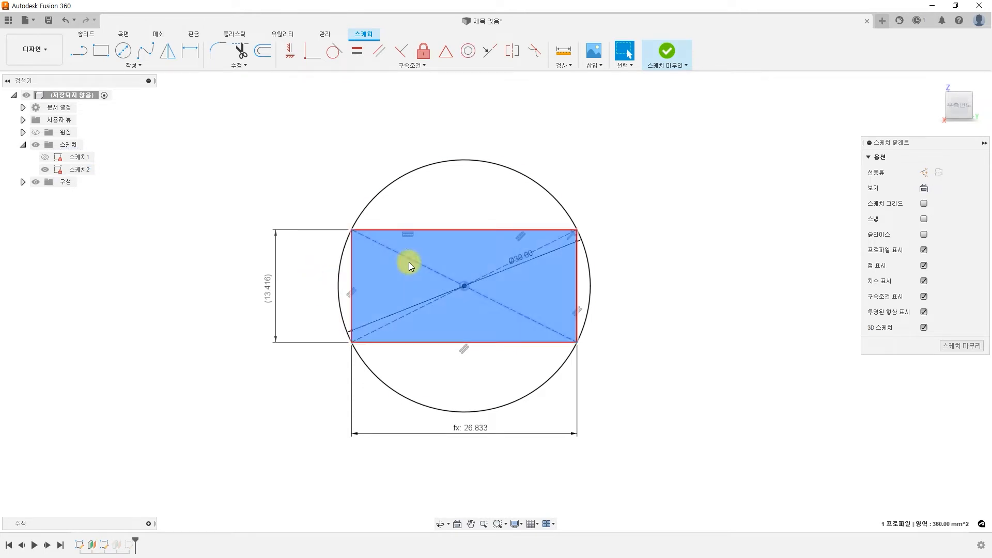
pyautogui.click(435, 222)
pyautogui.click(583, 297)
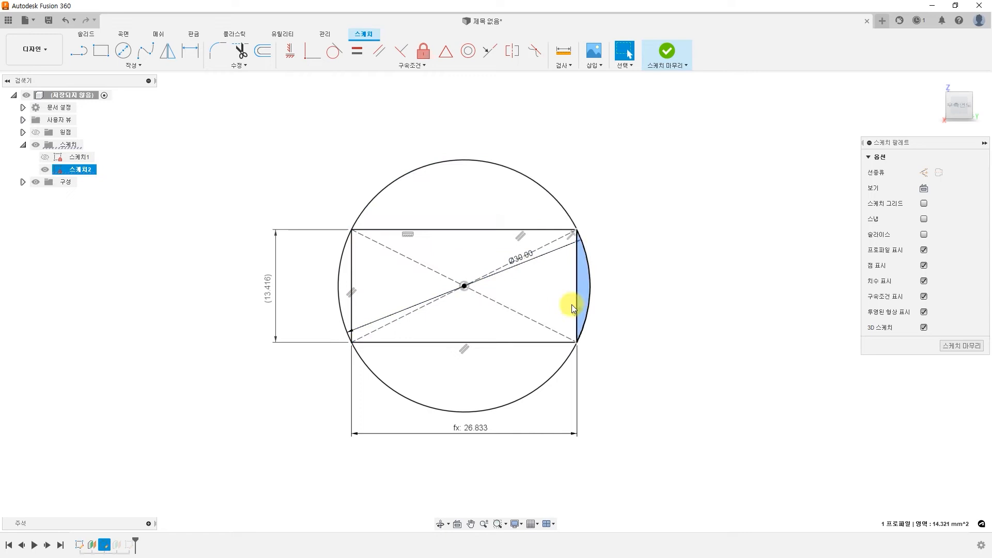
pyautogui.click(483, 373)
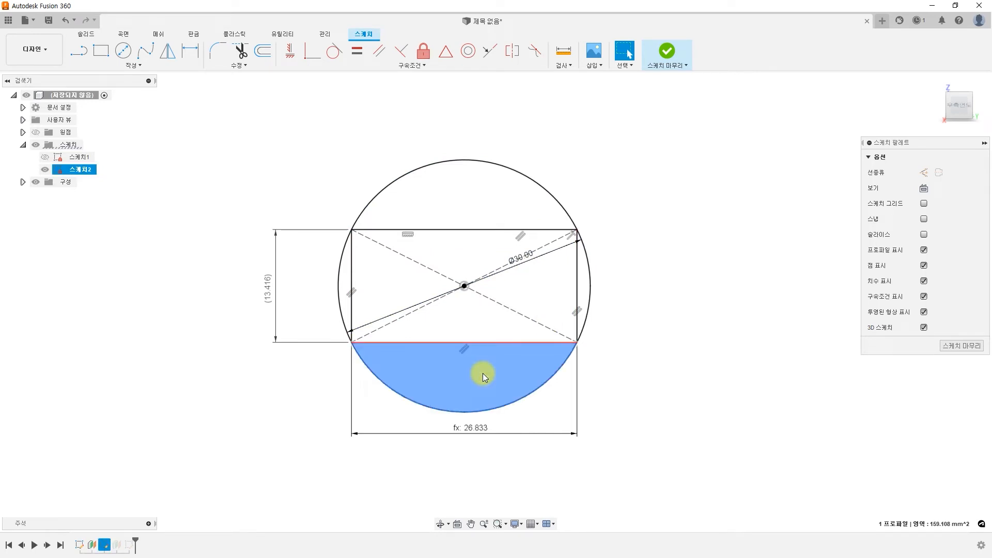
pyautogui.click(693, 293)
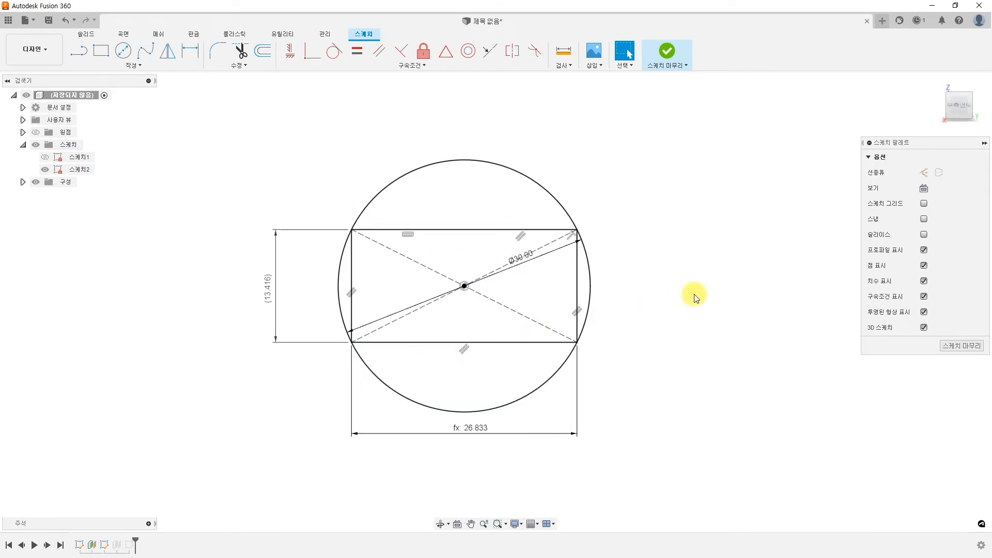
# - Convert the four sides of the inscribed rectangle to construction lines
pyautogui.click(541, 343)
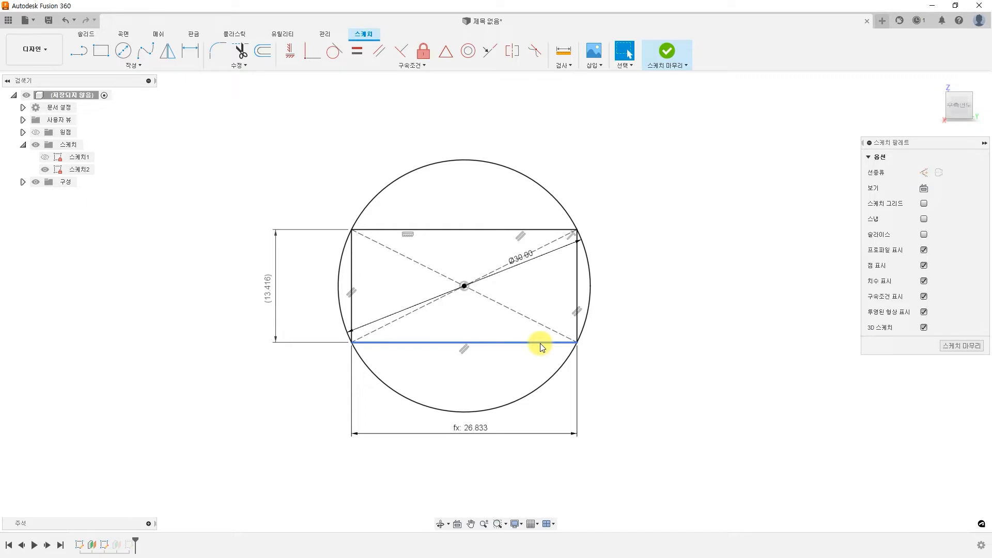
pyautogui.click(541, 344)
pyautogui.click(576, 293)
pyautogui.click(524, 237)
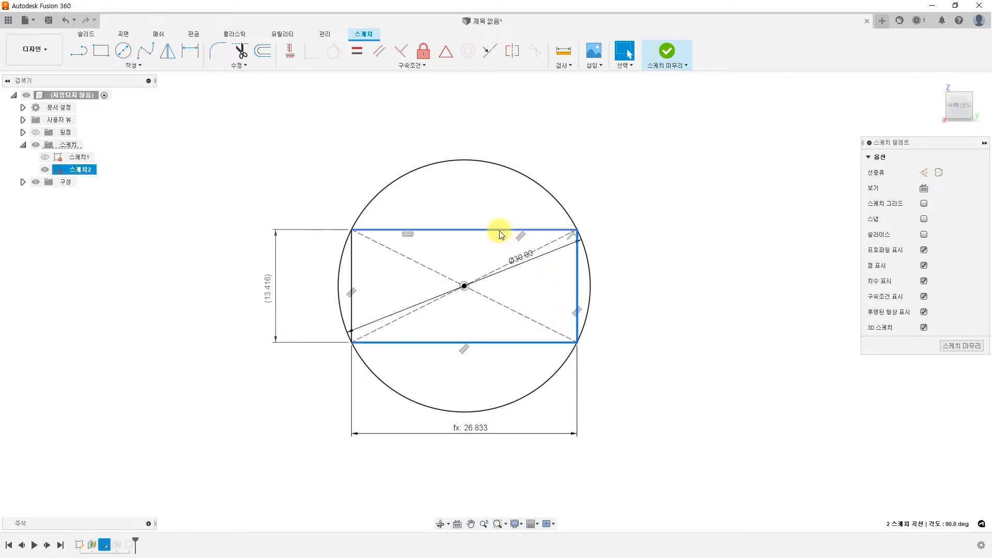
pyautogui.click(351, 266)
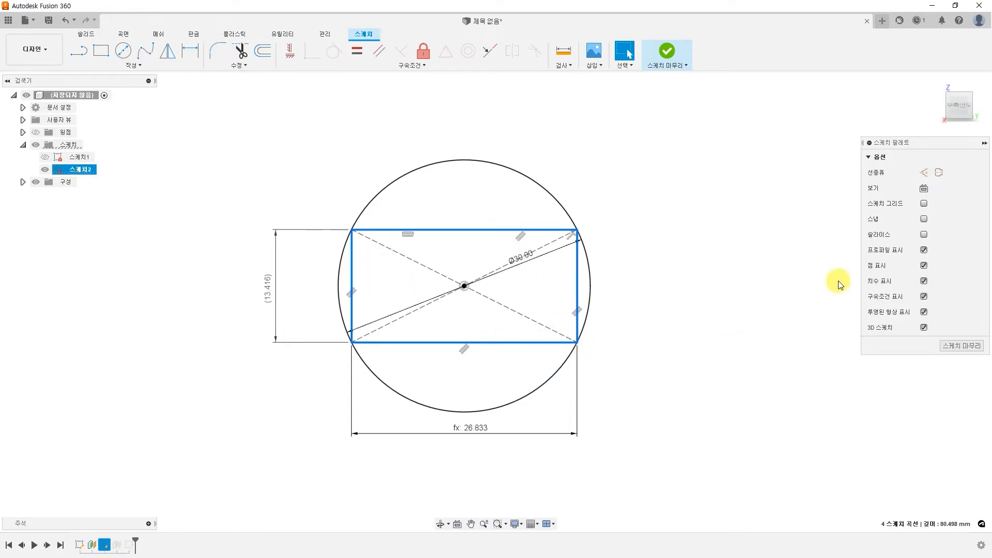
pyautogui.click(927, 174)
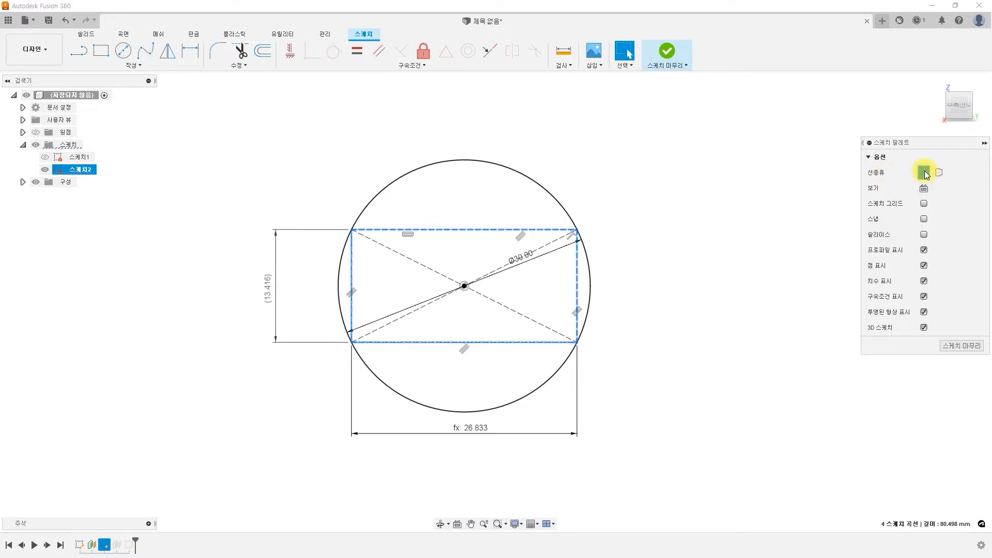
pyautogui.click(740, 324)
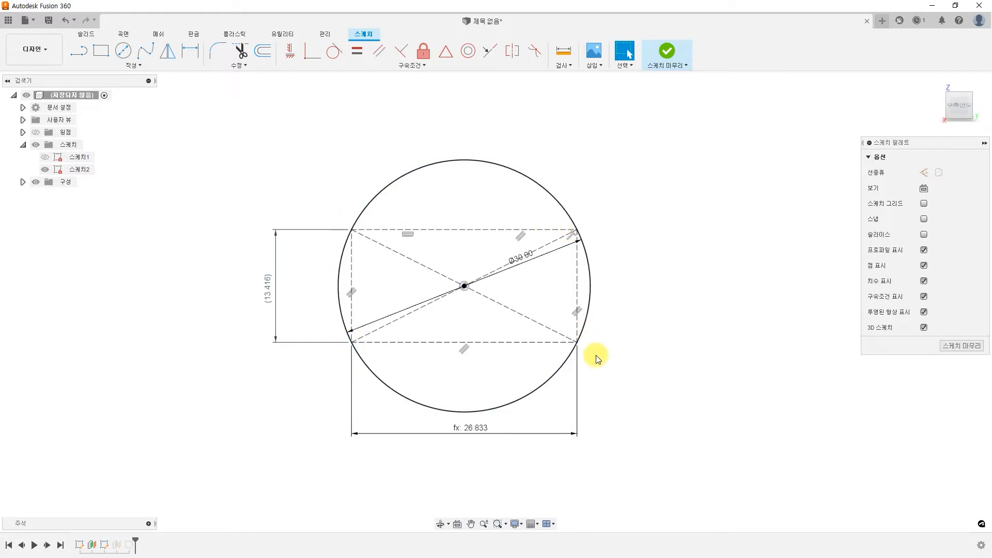
# - Finish the circle sketch and show the triangle sketch 스케치1 so all three profiles can be seen in the home view
pyautogui.click(956, 348)
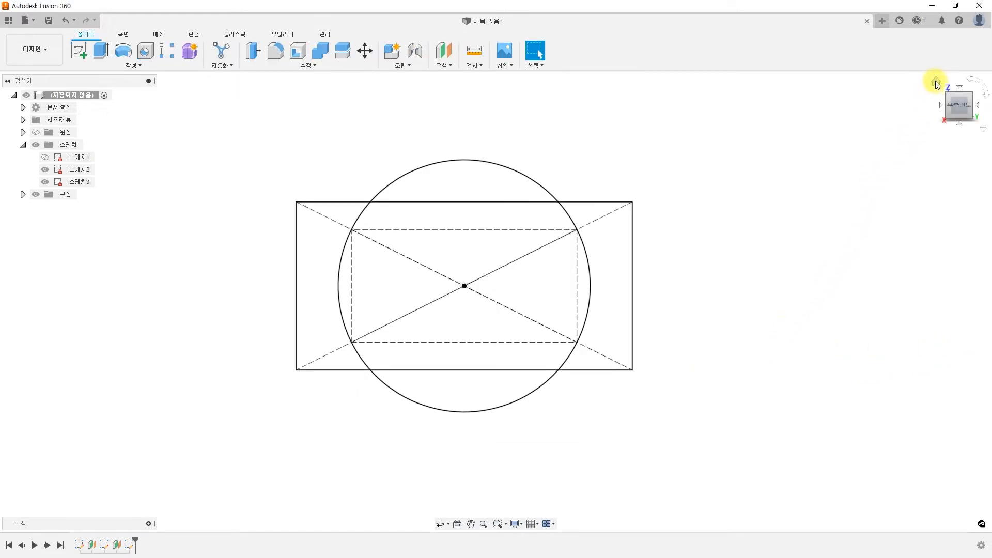
pyautogui.click(935, 81)
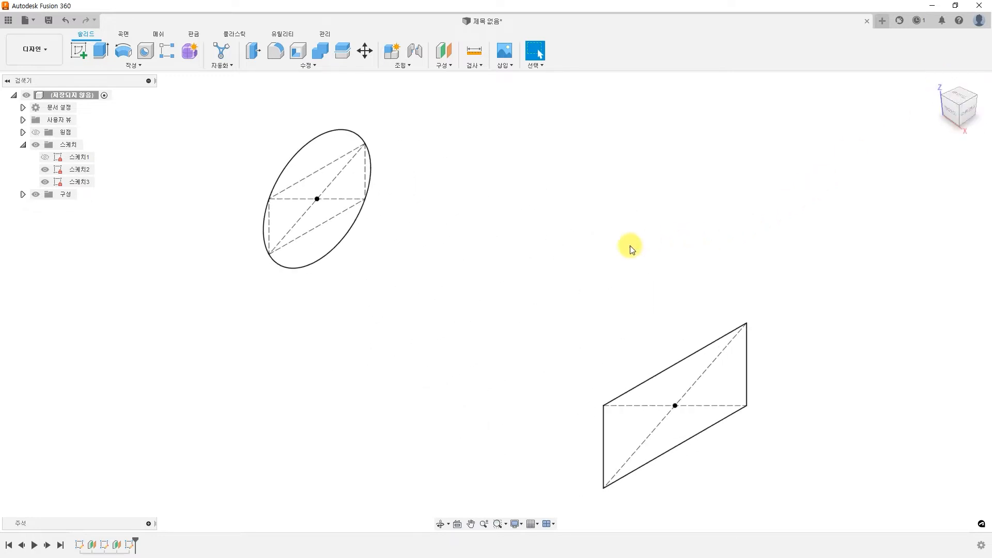
pyautogui.scroll(1, 610, 262)
pyautogui.scroll(-3, 609, 261)
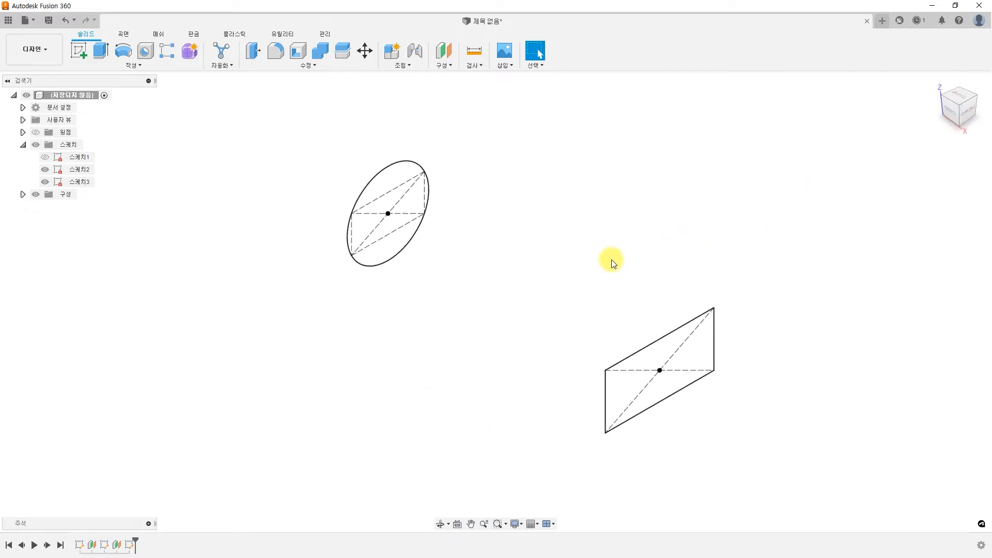
pyautogui.moveTo(609, 262); pyautogui.dragTo(683, 338, button='middle')
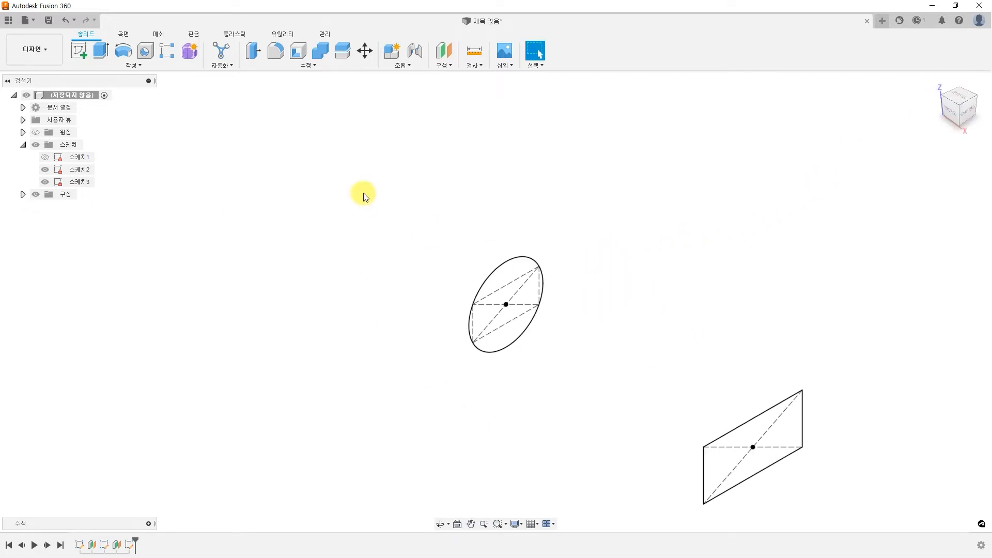
pyautogui.click(46, 160)
pyautogui.click(45, 158)
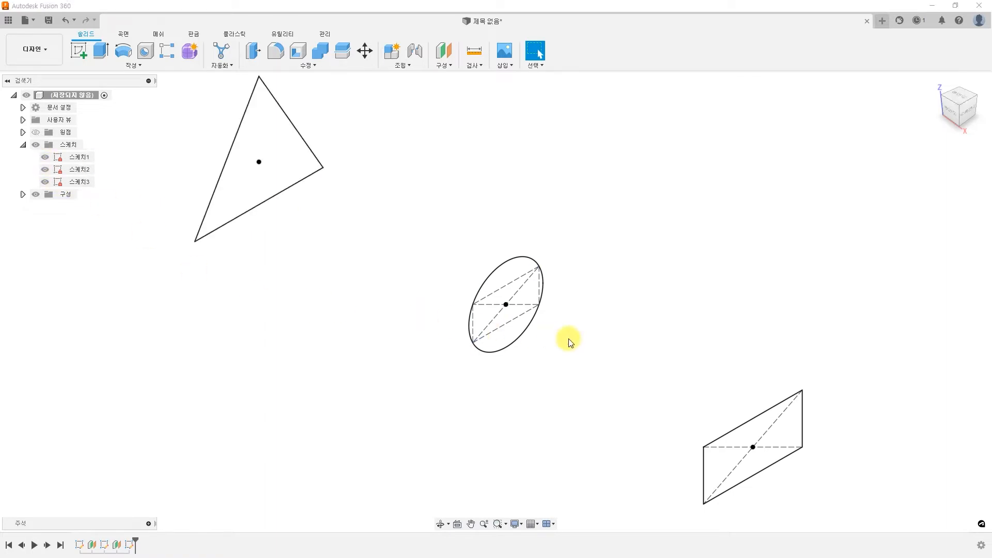
pyautogui.moveTo(651, 332)
pyautogui.keyDown('shift'); pyautogui.mouseDown(button='middle')
pyautogui.moveTo(644, 317)
pyautogui.moveTo(641, 328)
pyautogui.mouseUp(button='middle'); pyautogui.keyUp('shift')
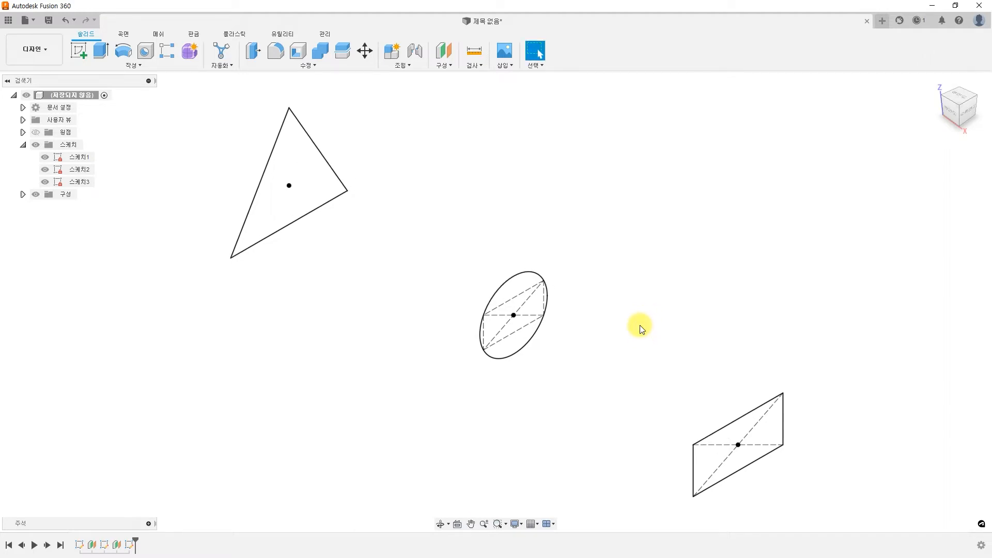
# - Start a new sketch on the horizontal XY plane with the 3D Sketch option enabled
pyautogui.click(79, 50)
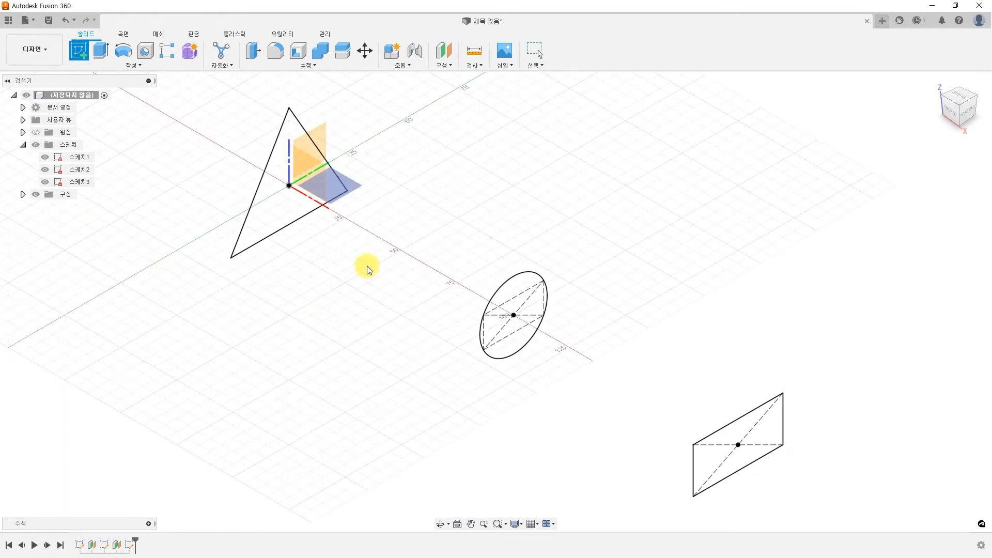
pyautogui.click(354, 186)
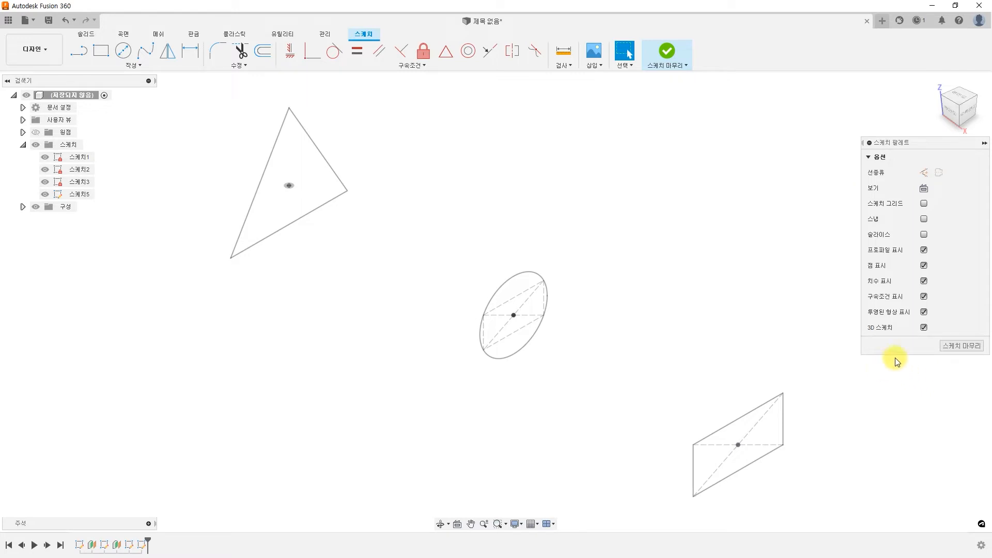
pyautogui.click(925, 327)
pyautogui.click(923, 328)
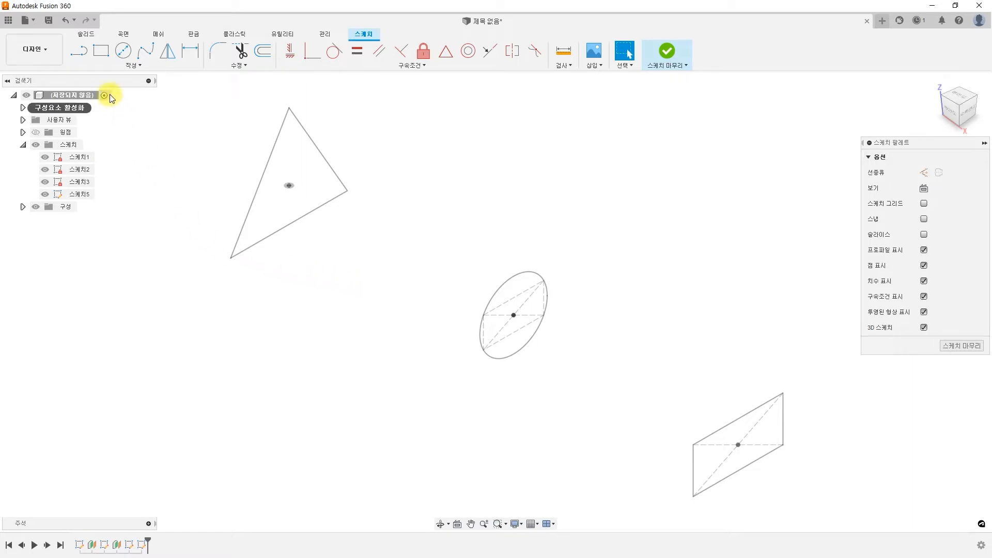
# - Draw a fit-point spline from the triangle's lower-left corner through the inscribed rectangle's lower-left corner to the end rectangle's lower-left corner
pyautogui.click(142, 54)
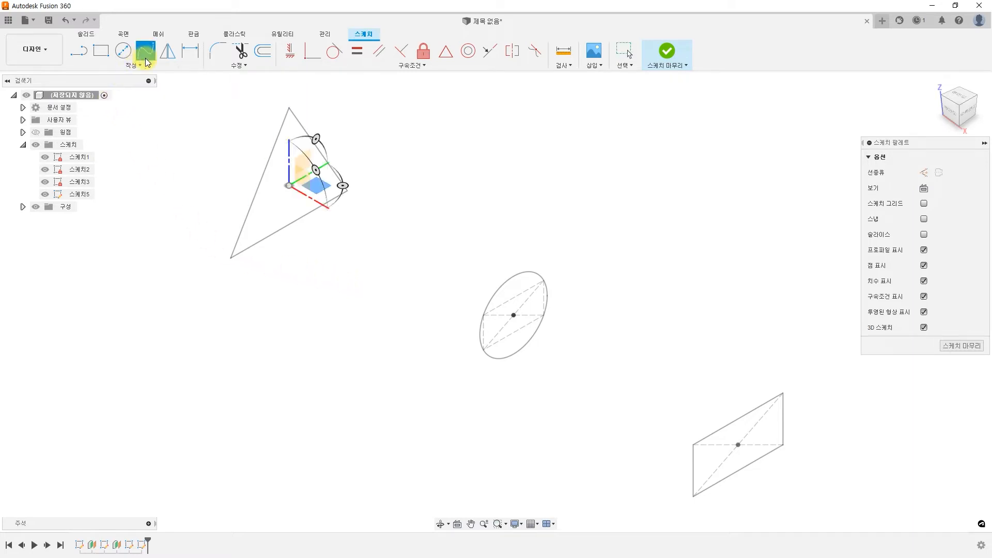
pyautogui.click(231, 259)
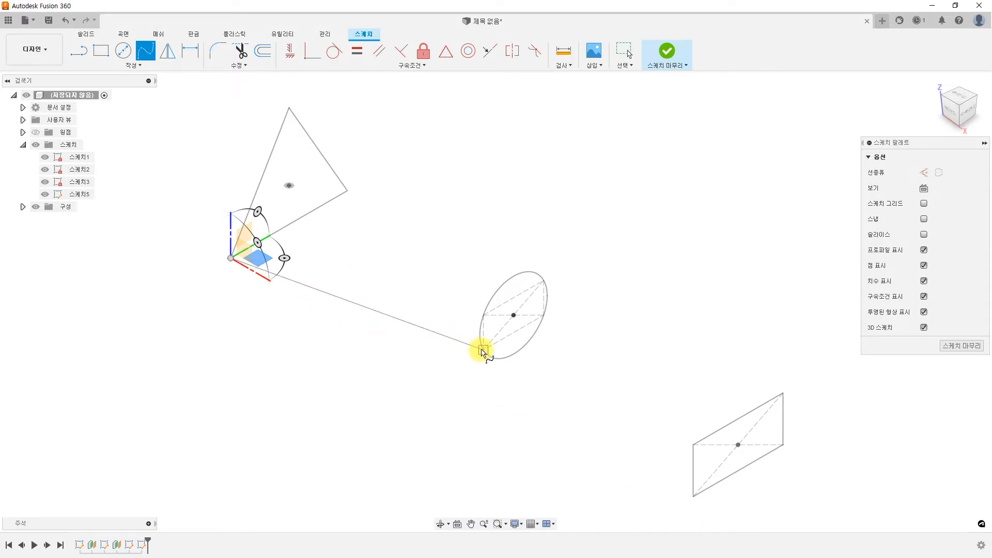
pyautogui.click(483, 350)
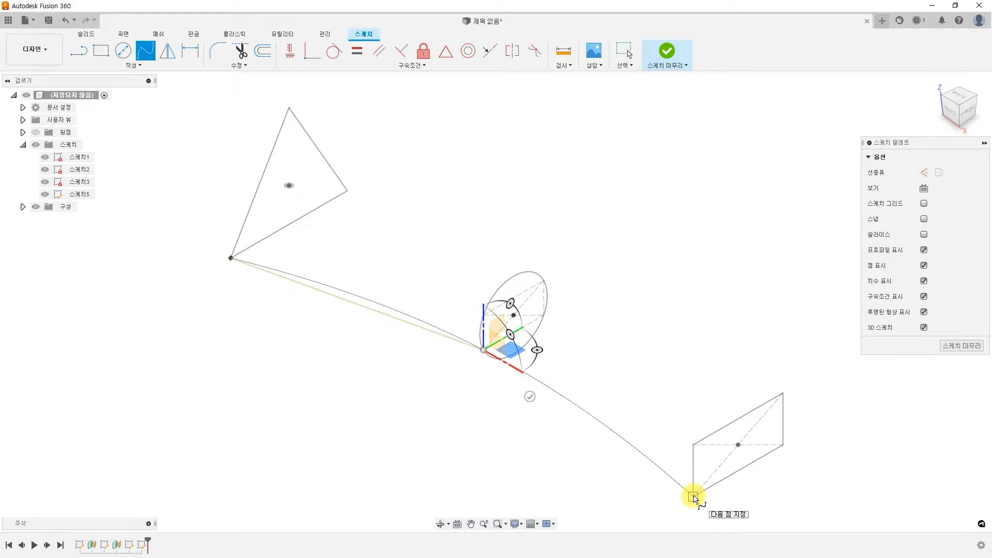
pyautogui.click(693, 497)
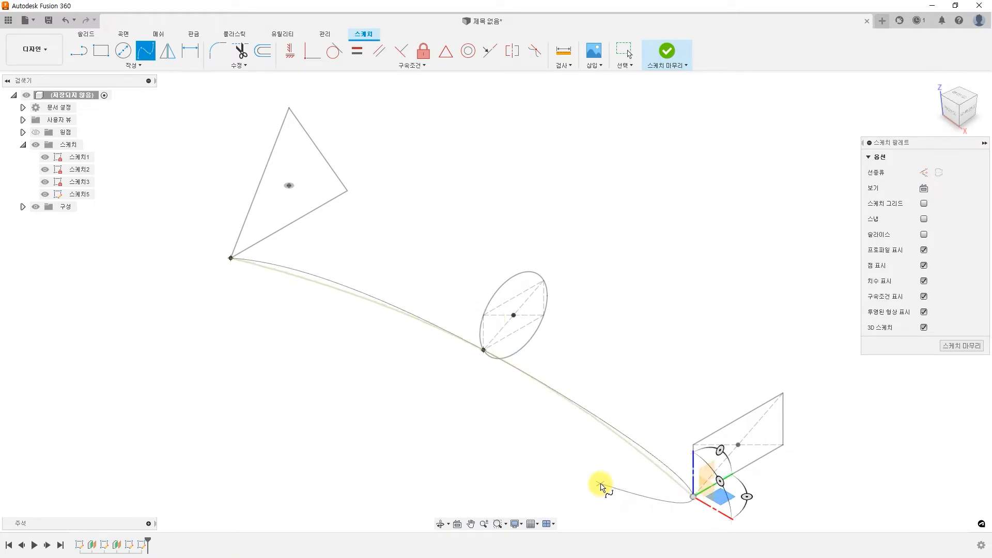
pyautogui.rightClick(599, 488)
pyautogui.click(691, 485)
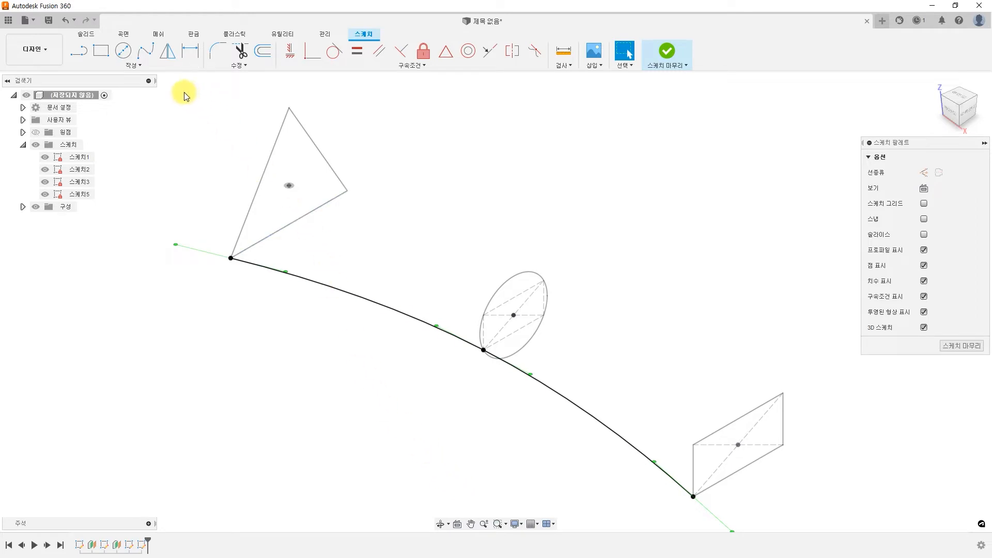
# - Draw a spline from the end rectangle's upper-left corner through the inscribed rectangle's upper-left corner to the midpoint of the triangle's left side
pyautogui.click(144, 50)
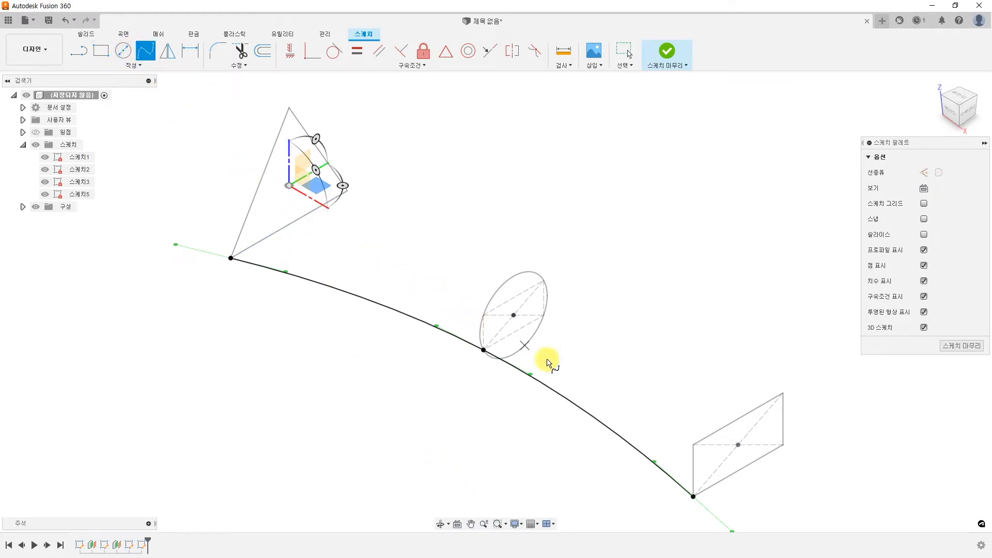
pyautogui.click(694, 445)
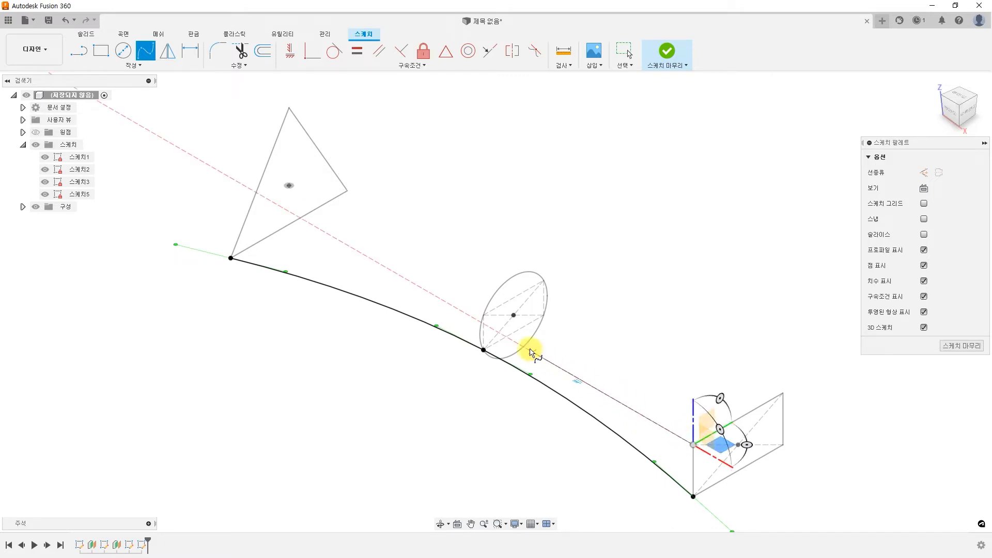
pyautogui.click(483, 317)
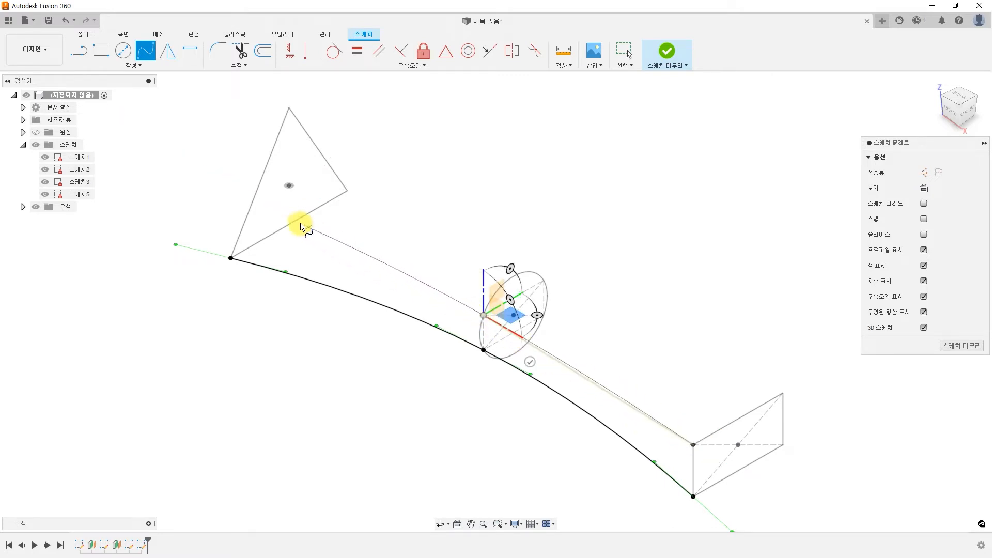
pyautogui.click(263, 182)
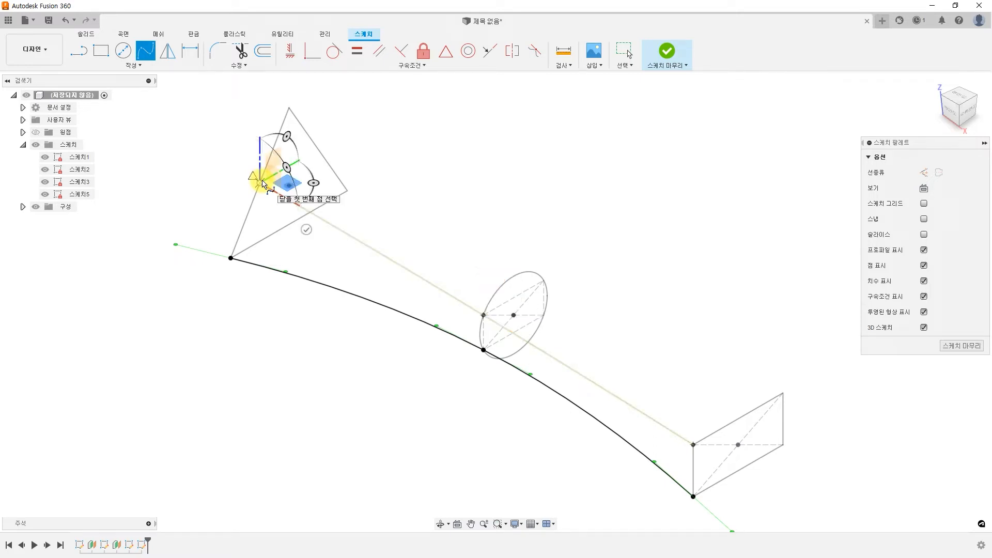
pyautogui.click(307, 232)
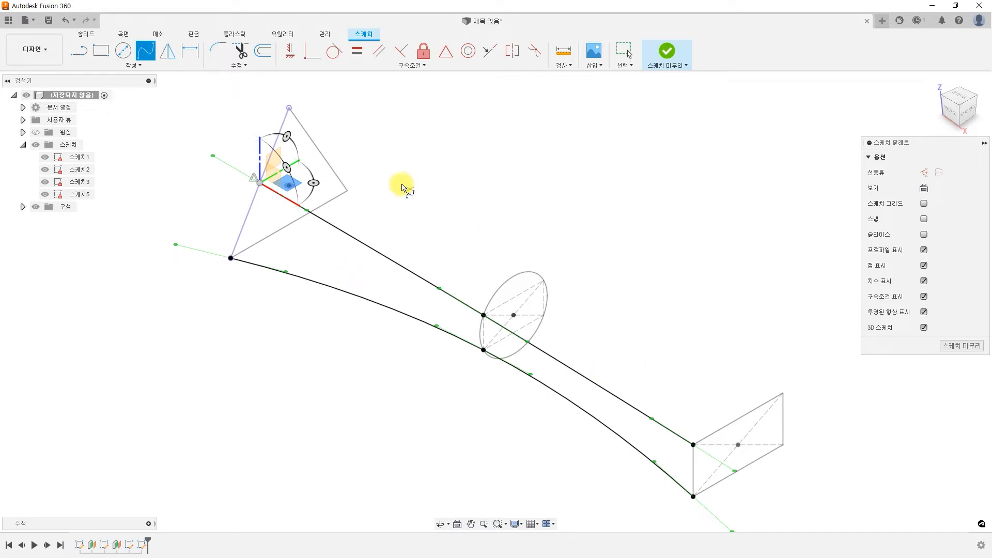
# - Draw a spline from the triangle's lower-right corner through the inscribed rectangle's lower-right corner to the end rectangle's lower-right corner
pyautogui.click(347, 190)
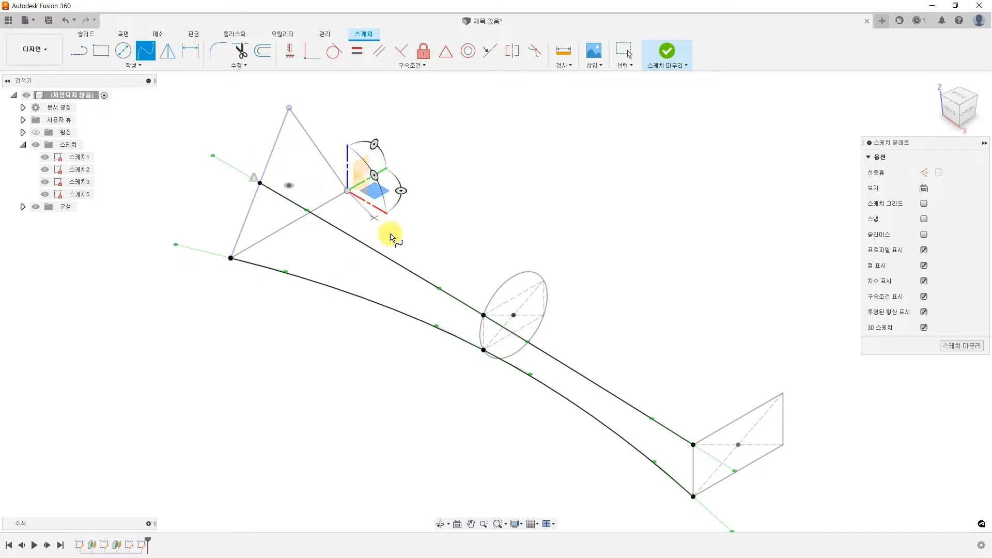
pyautogui.click(543, 315)
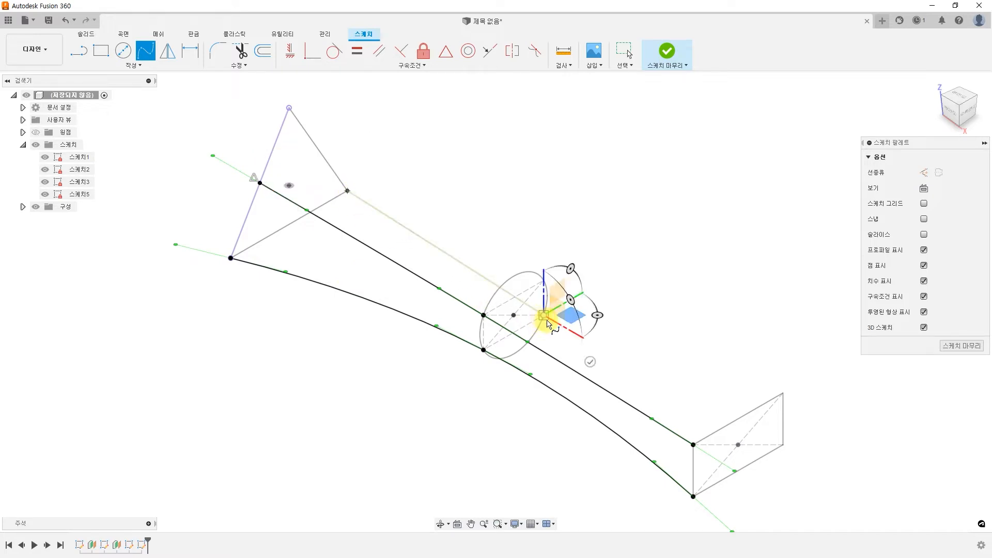
pyautogui.click(783, 444)
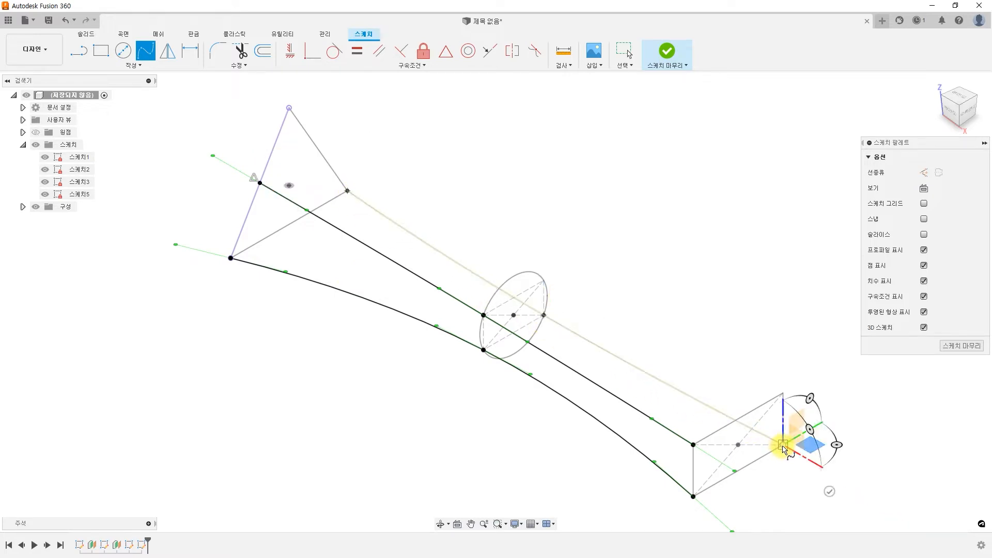
pyautogui.click(828, 493)
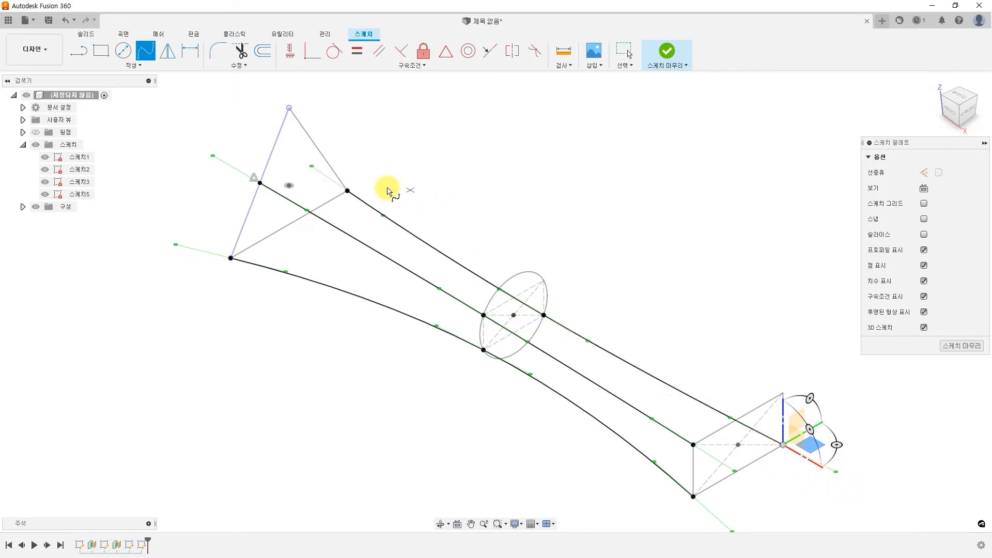
# - Draw a spline from the triangle's right-side midpoint through the upper-right corners of the inscribed and end rectangles, and finish the 3D sketch
pyautogui.click(318, 150)
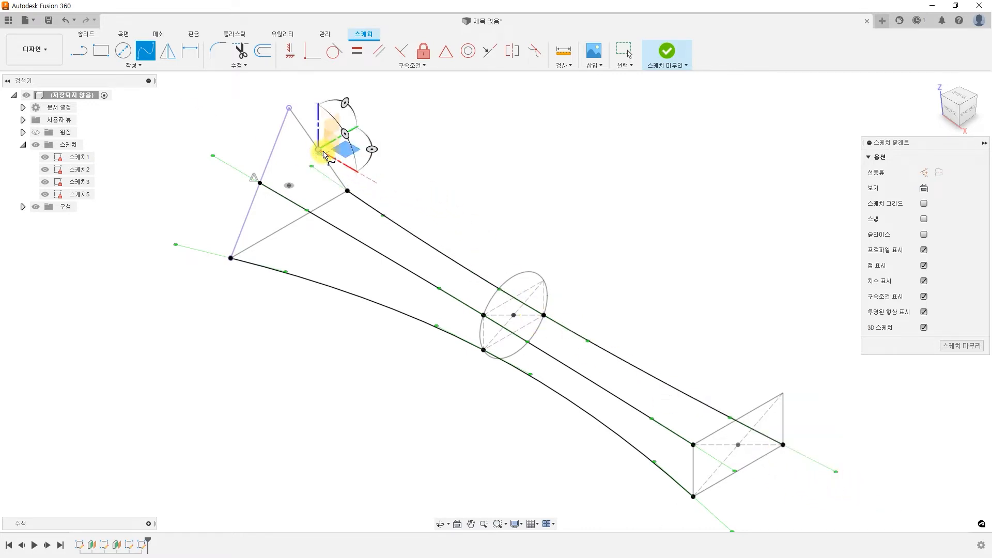
pyautogui.click(544, 280)
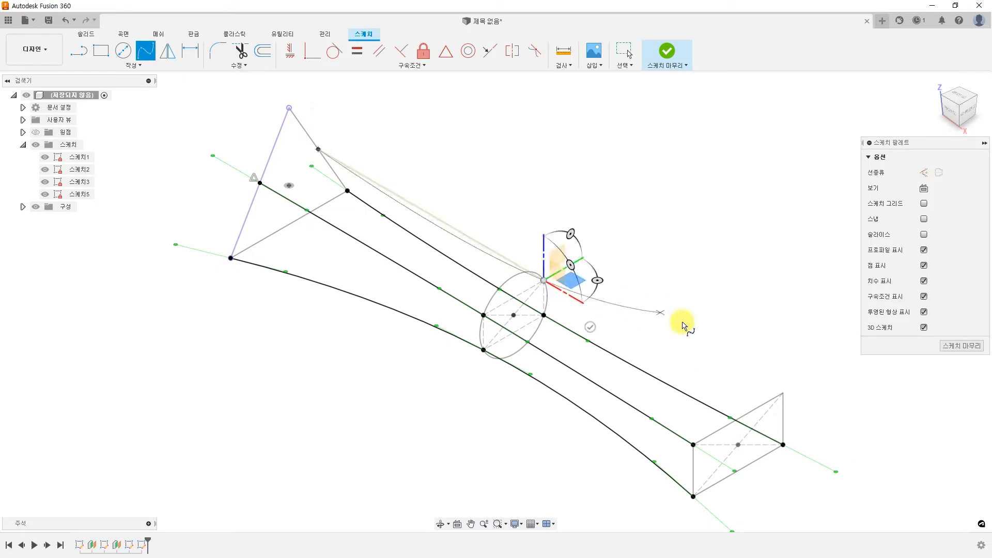
pyautogui.click(783, 394)
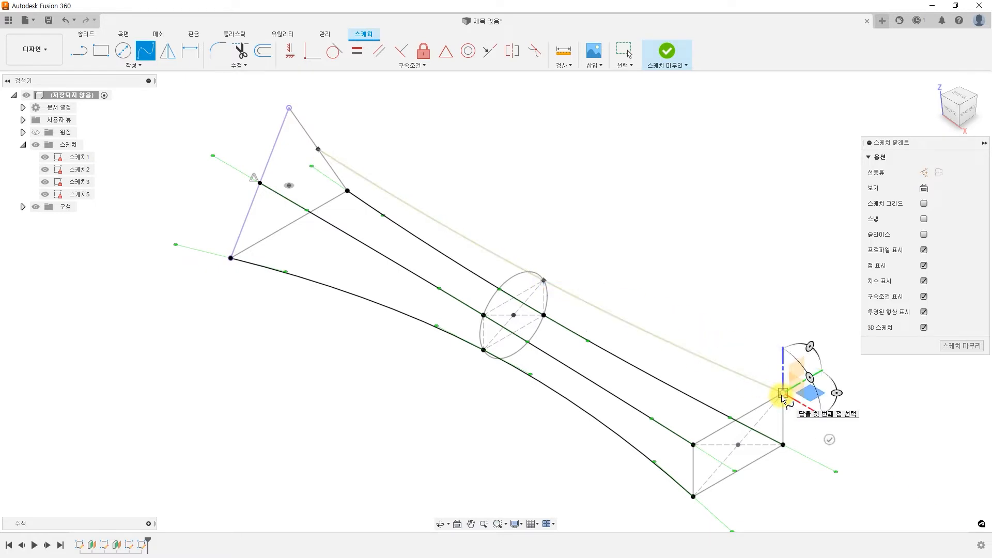
pyautogui.click(828, 440)
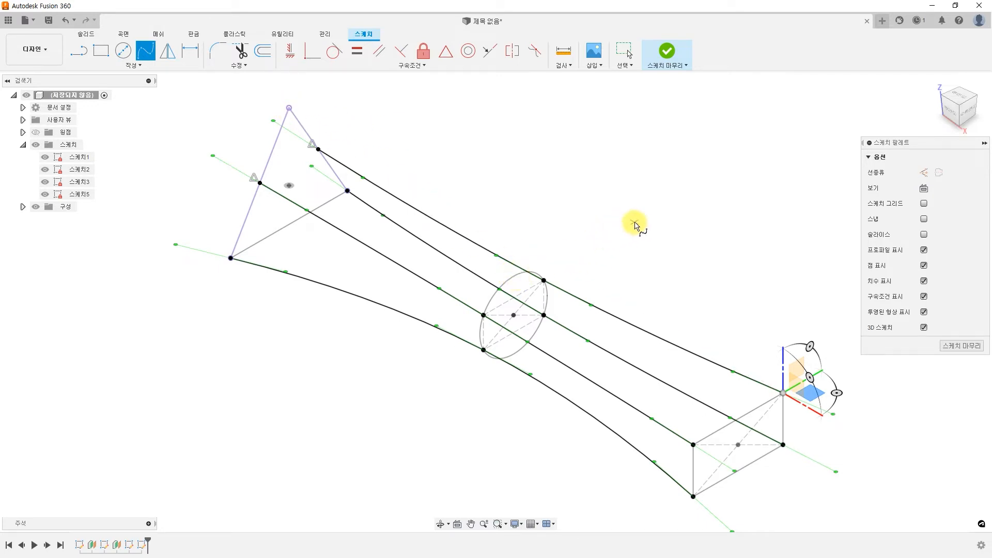
pyautogui.click(666, 52)
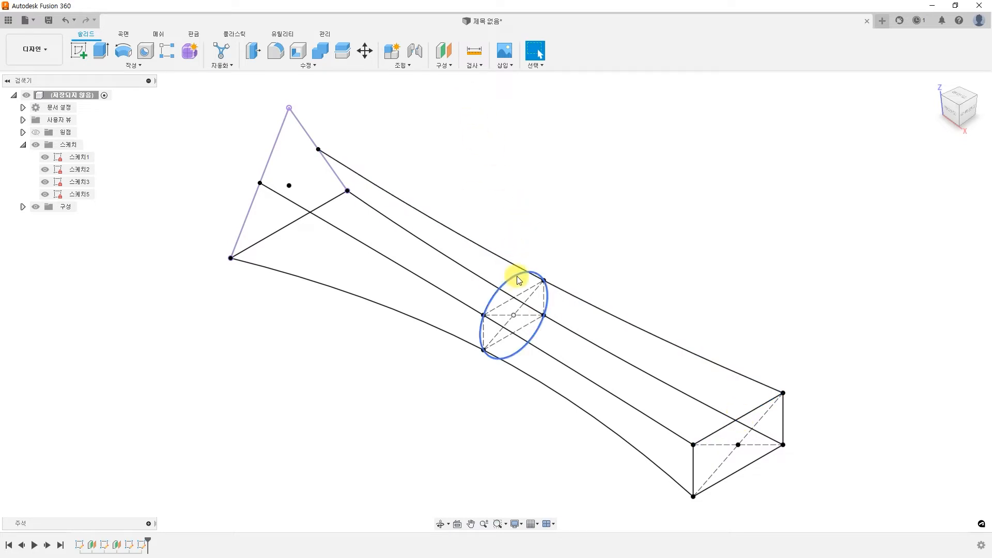
# - Reopen the circle sketch 스케치2 and place a sketch point on the circle near its top
pyautogui.doubleClick(80, 172)
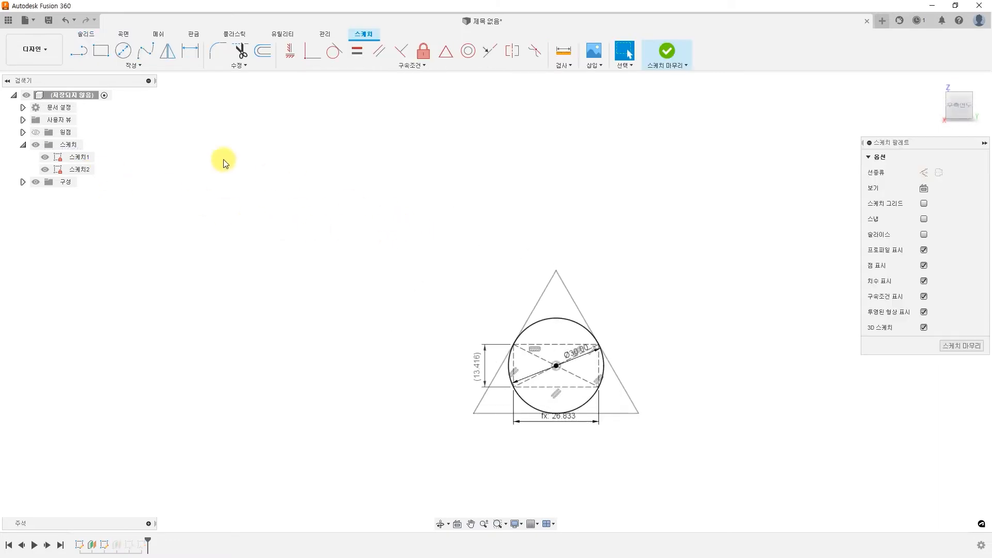
pyautogui.click(142, 67)
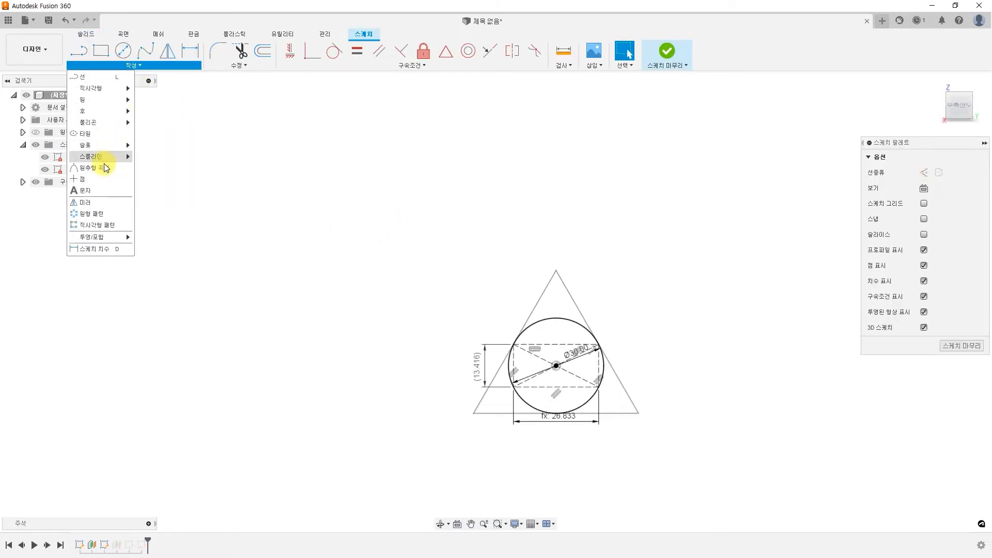
pyautogui.click(92, 180)
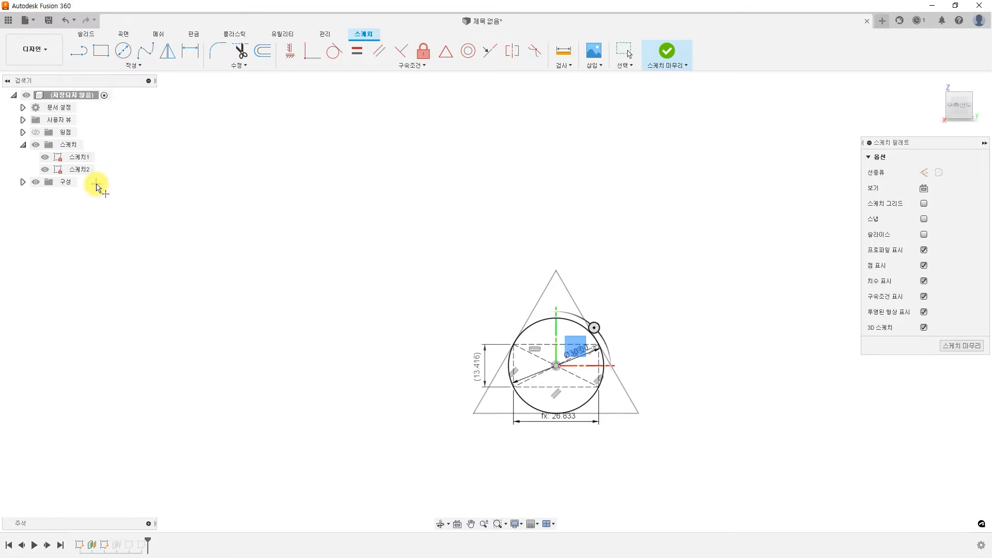
pyautogui.click(548, 319)
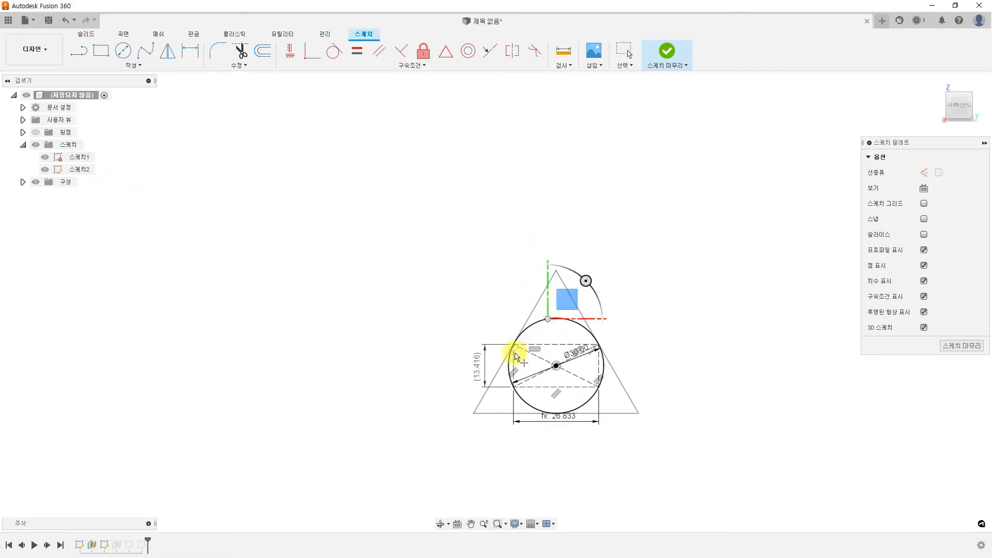
pyautogui.press('Escape')
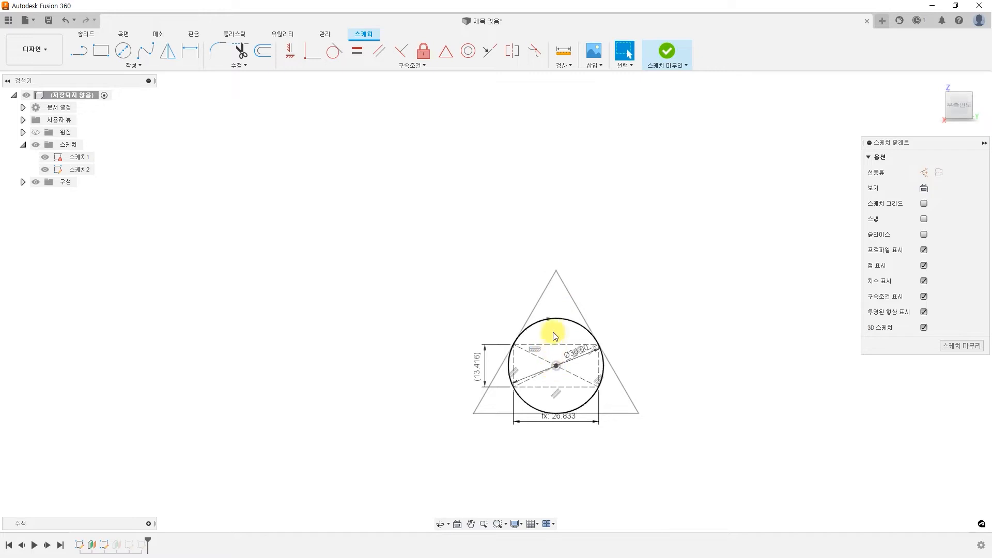
pyautogui.click(549, 319)
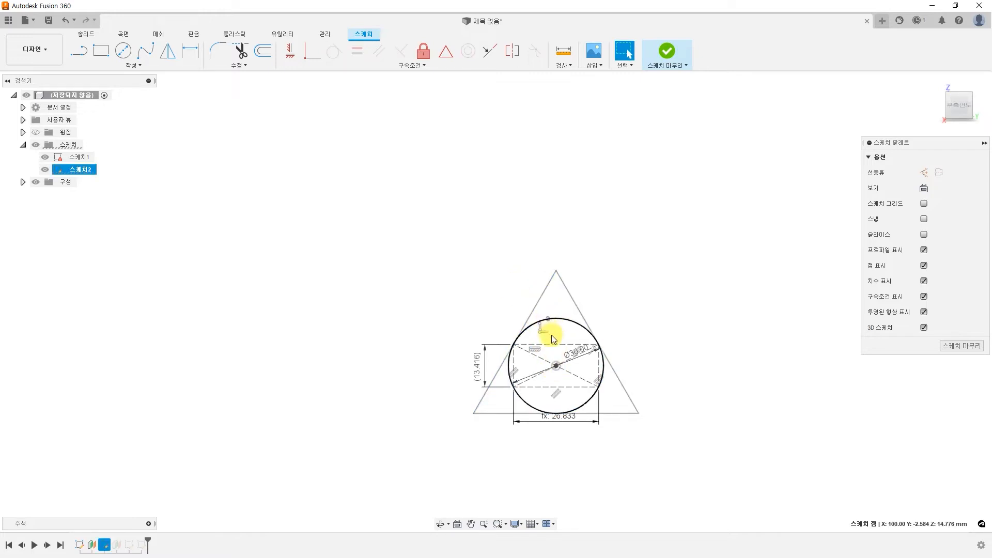
pyautogui.click(557, 365)
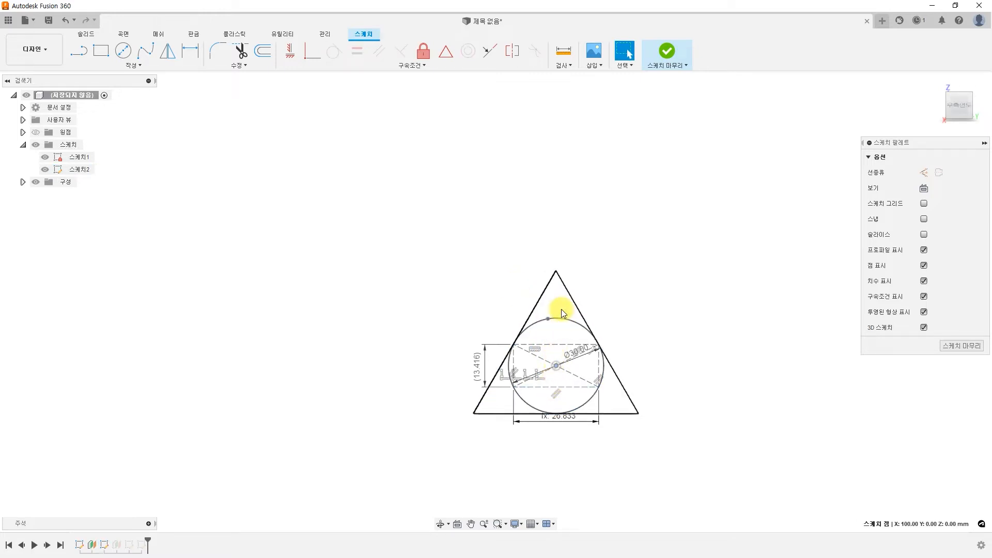
pyautogui.click(493, 215)
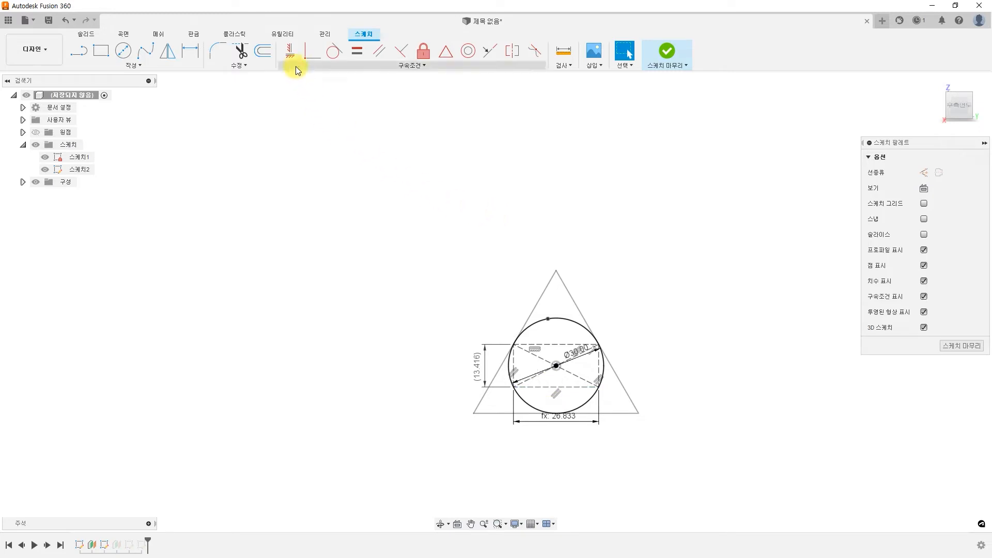
# - Align the new point vertically with the circle's centre using the Horizontal/Vertical constraint, and finish the circle sketch
pyautogui.click(290, 51)
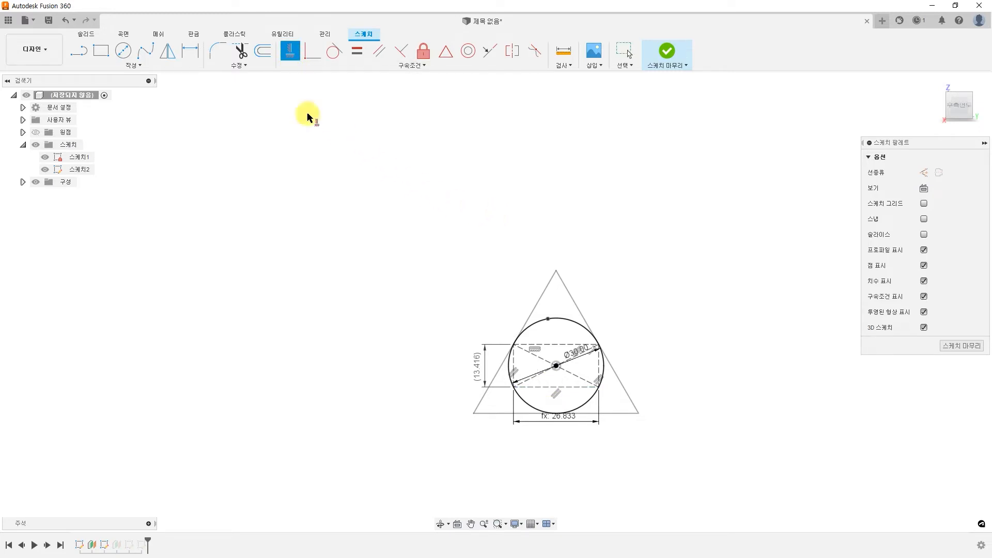
pyautogui.click(549, 320)
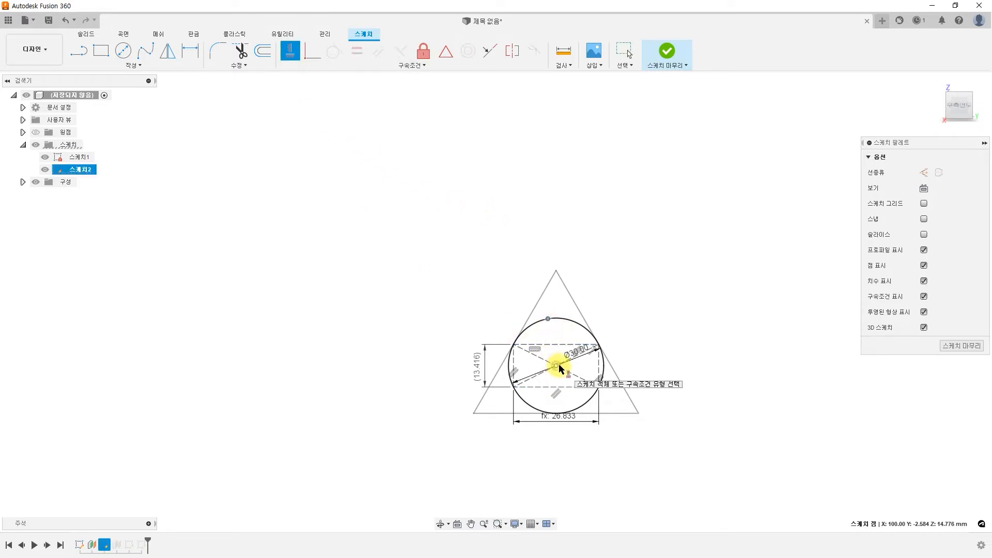
pyautogui.click(556, 365)
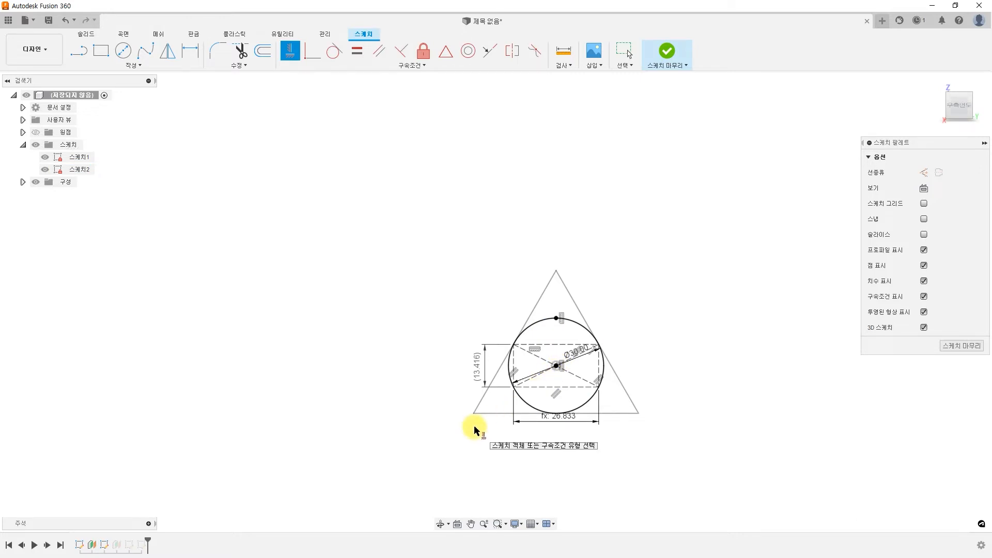
pyautogui.click(665, 61)
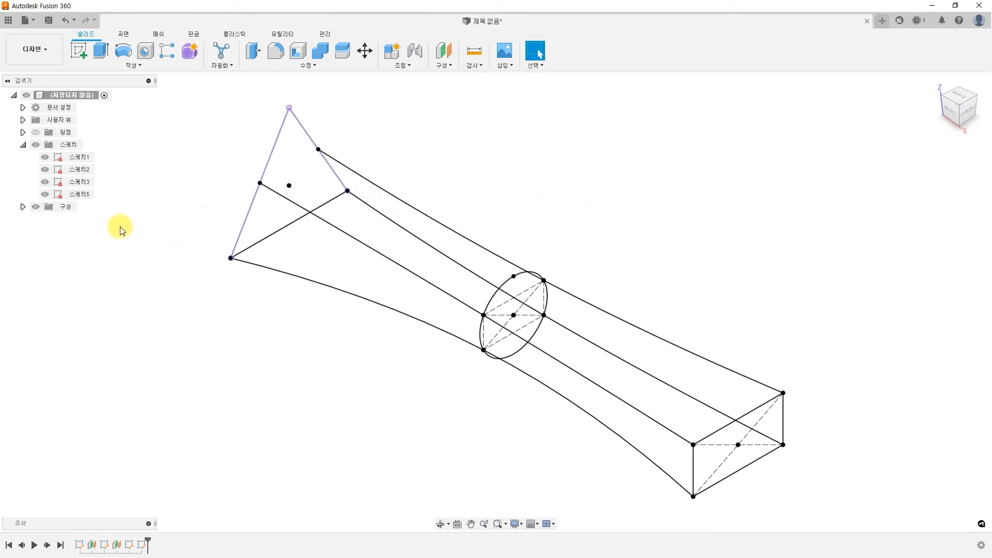
# - Reopen 스케치5, draw a spline from the triangle's apex through the circle's top point to the midpoint of the rectangle's upper edge, and finish the sketch
pyautogui.doubleClick(82, 193)
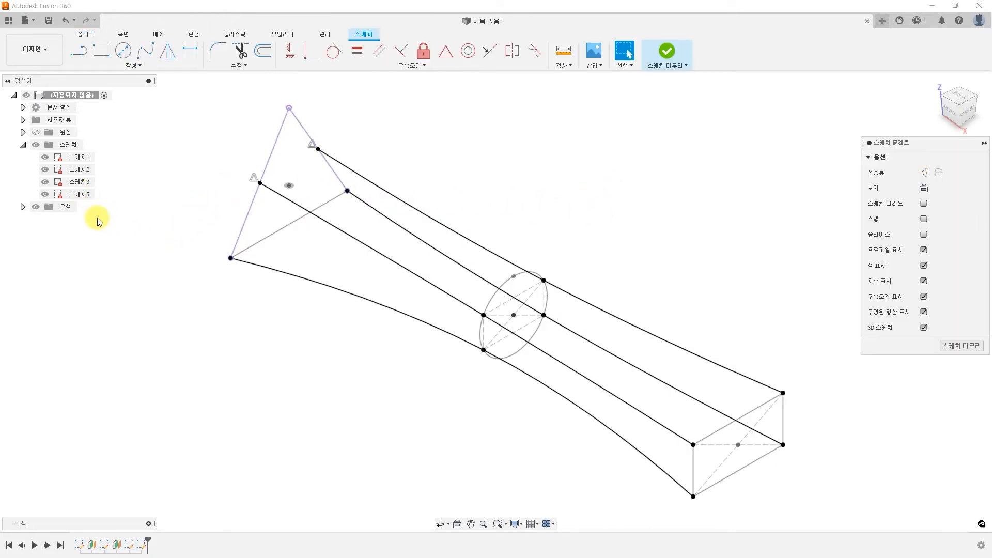
pyautogui.click(145, 52)
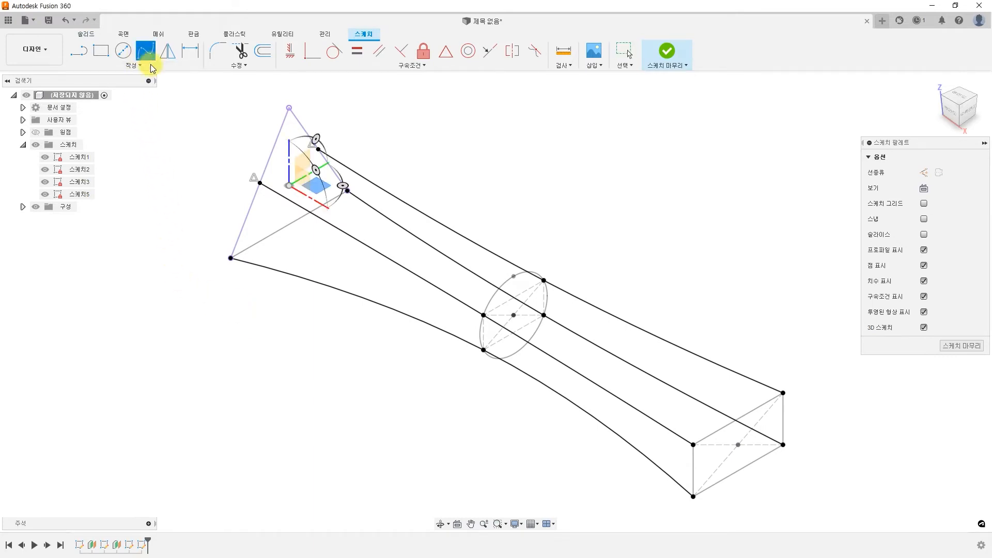
pyautogui.click(289, 108)
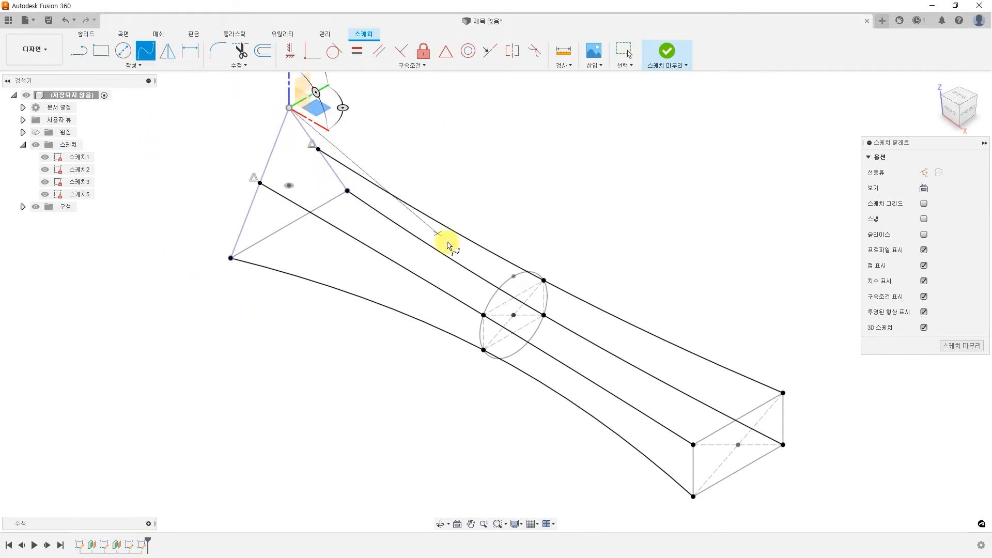
pyautogui.click(513, 276)
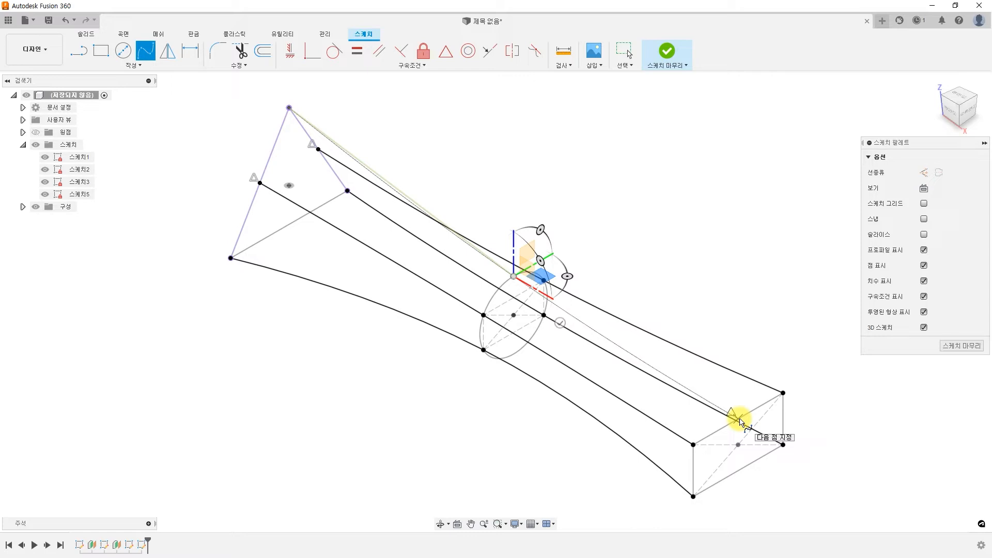
pyautogui.click(739, 419)
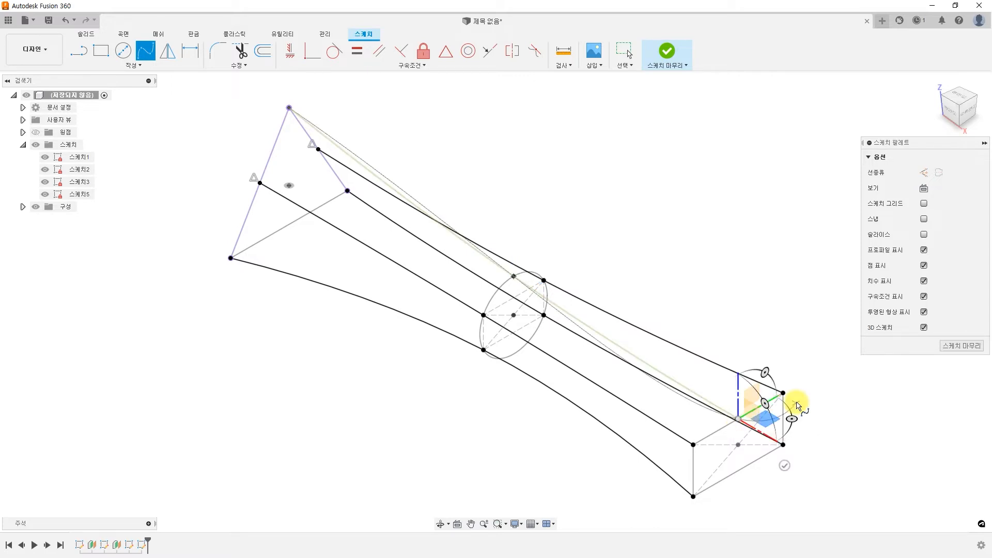
pyautogui.rightClick(803, 398)
pyautogui.click(850, 399)
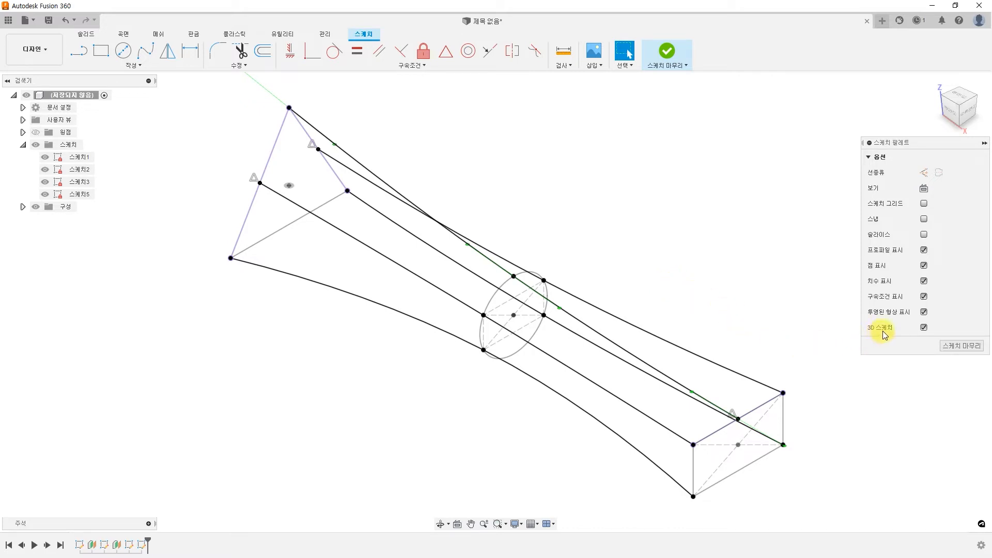
pyautogui.click(923, 328)
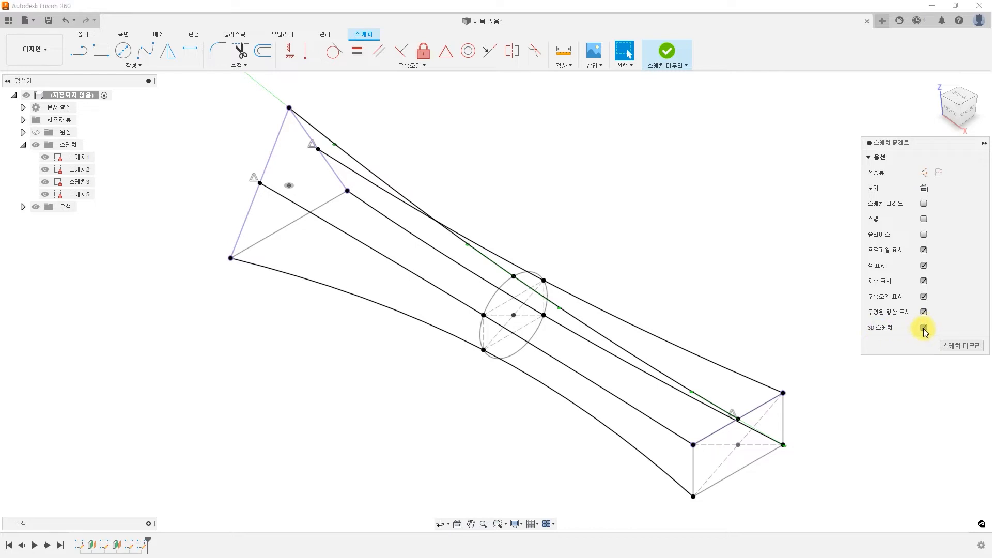
pyautogui.click(956, 347)
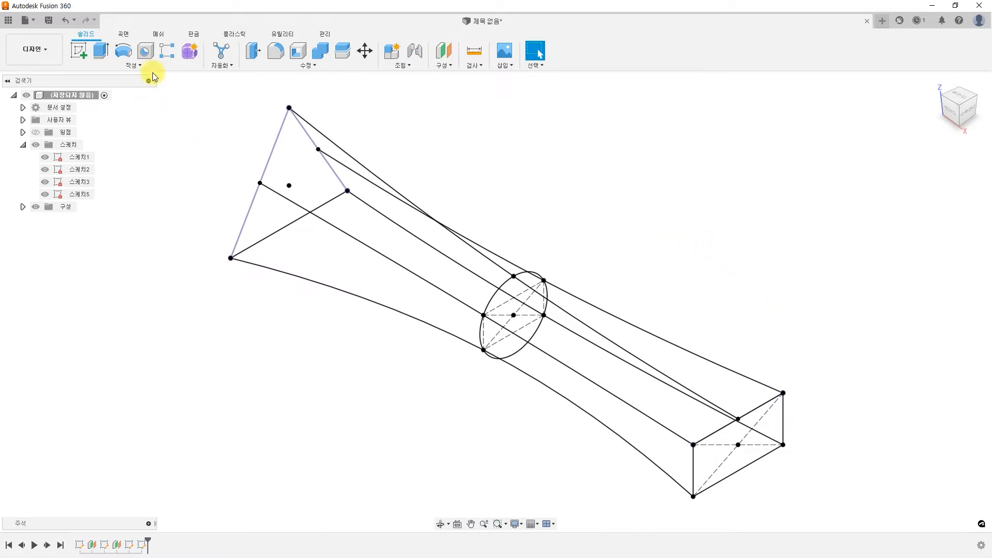
# - Start a Loft and select the triangle, the full circle and the end rectangle as its profiles, in that order
pyautogui.click(141, 65)
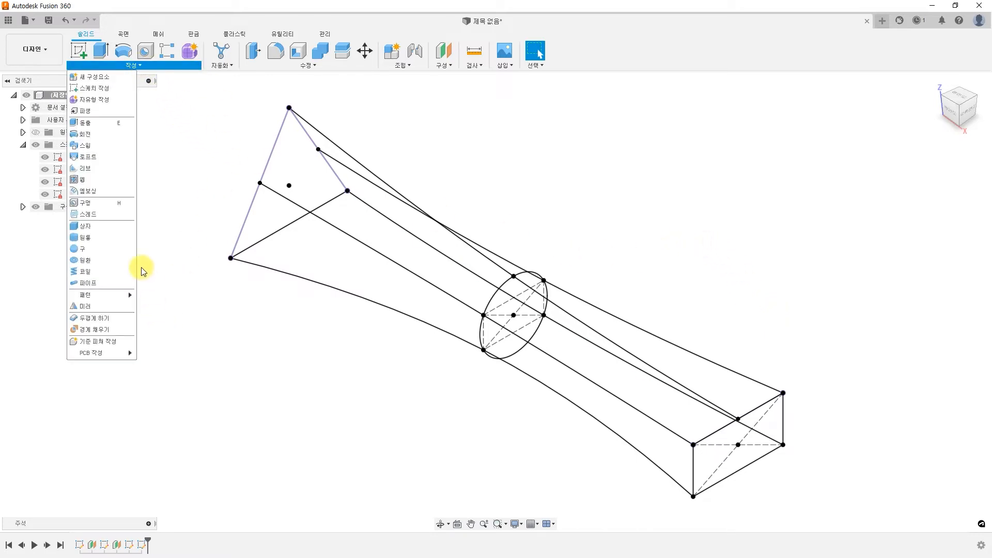
pyautogui.click(106, 156)
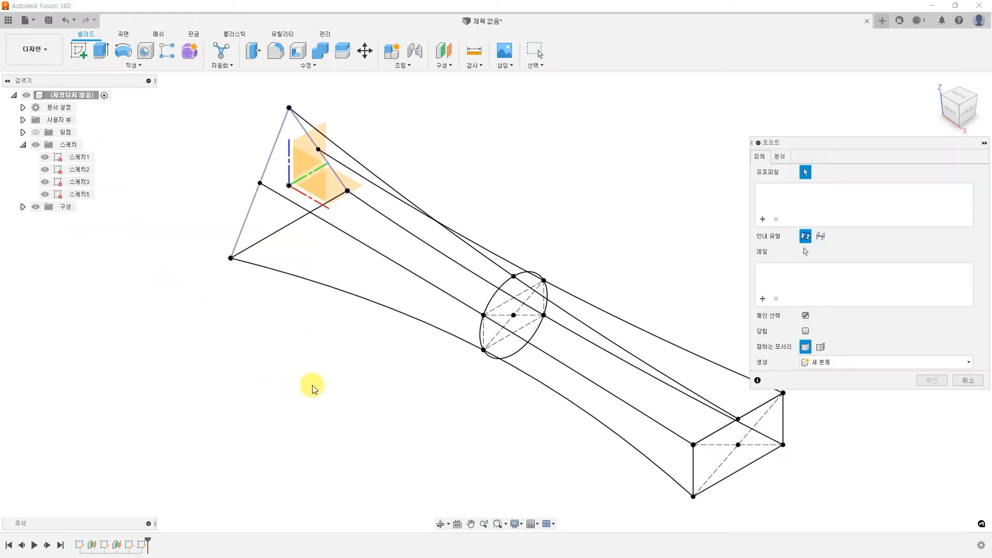
pyautogui.click(262, 224)
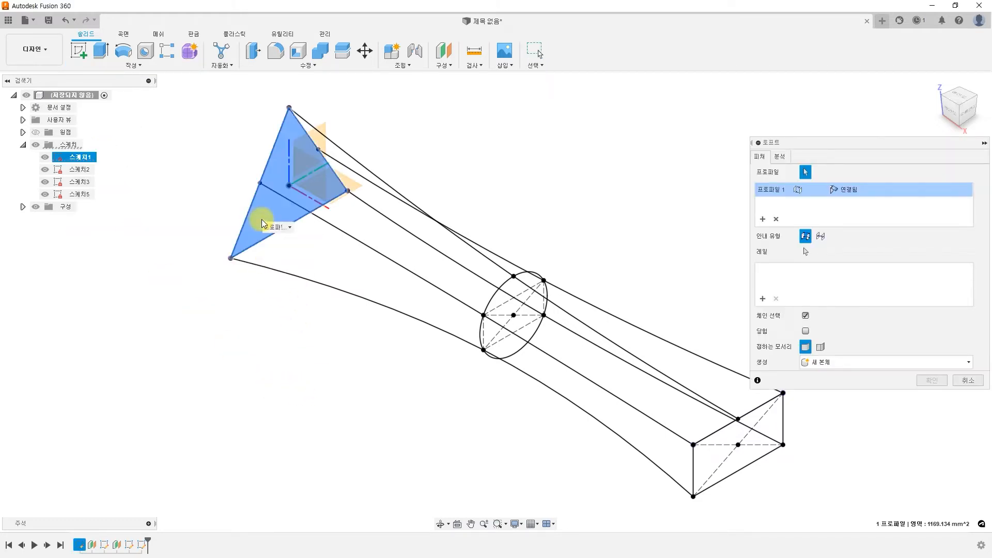
pyautogui.click(509, 351)
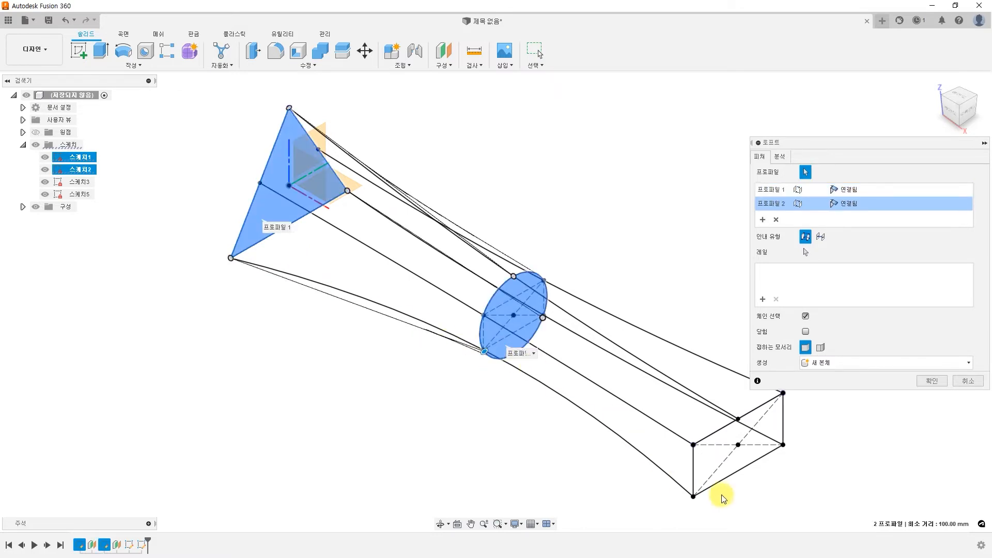
pyautogui.click(713, 464)
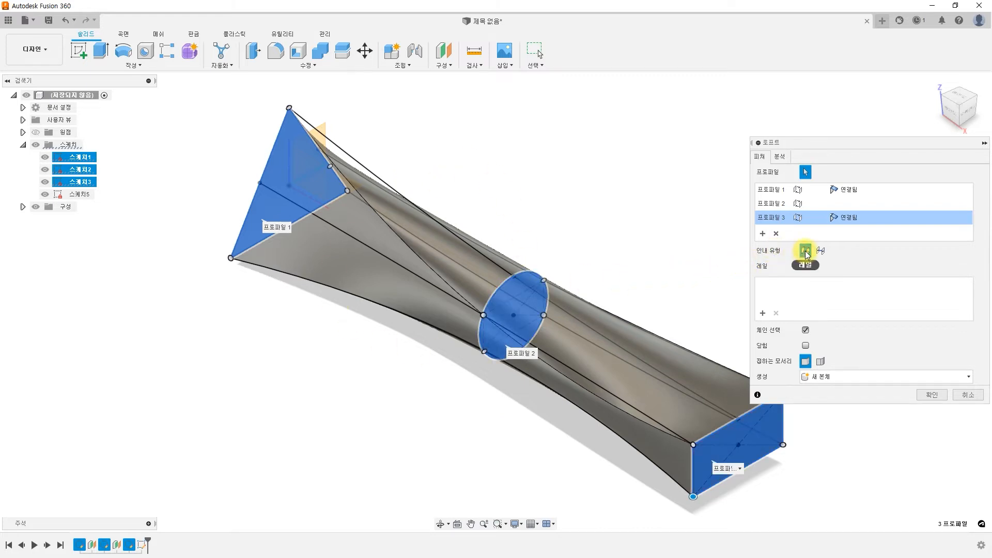
# - Try the centreline guide type for the loft, using the top spline and the lower corner spline in turn
pyautogui.click(821, 251)
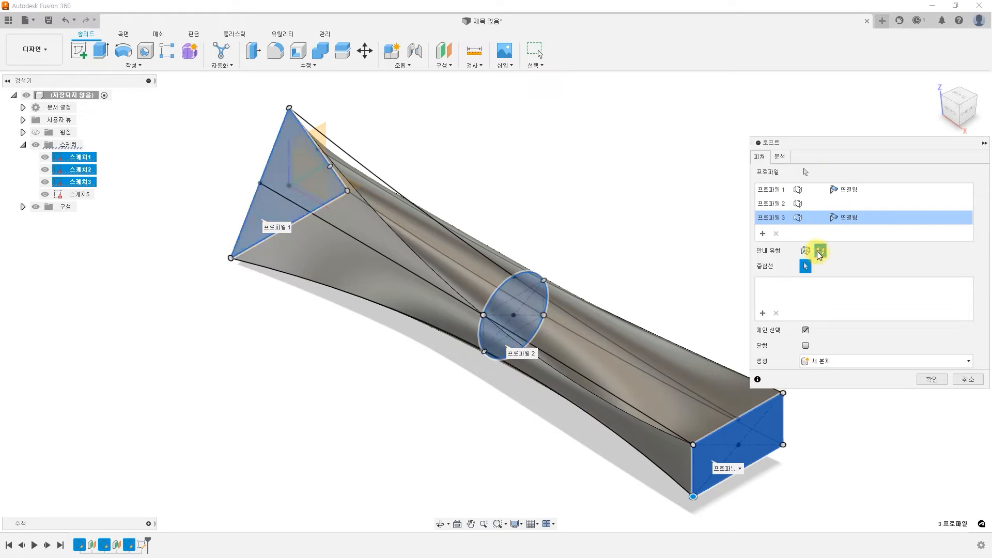
pyautogui.click(339, 147)
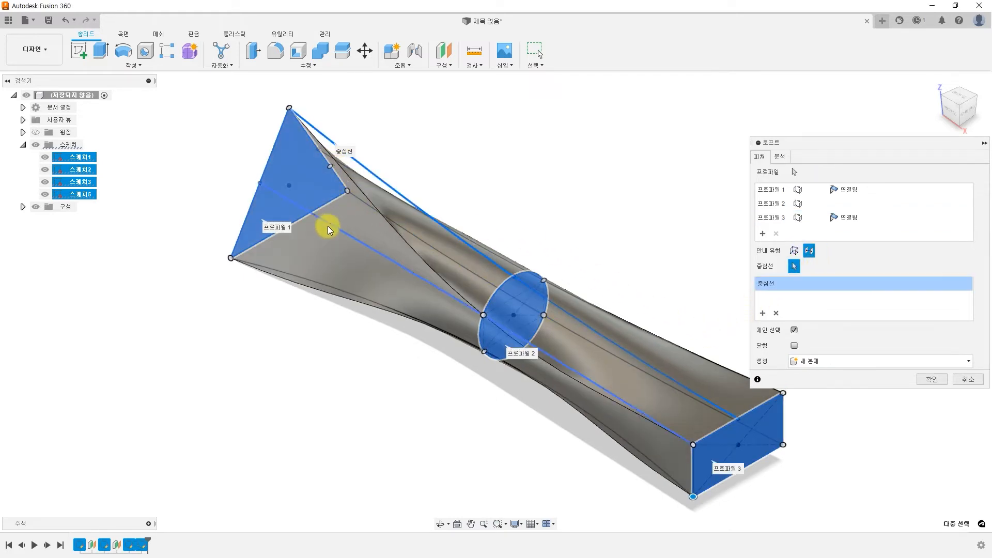
pyautogui.click(345, 237)
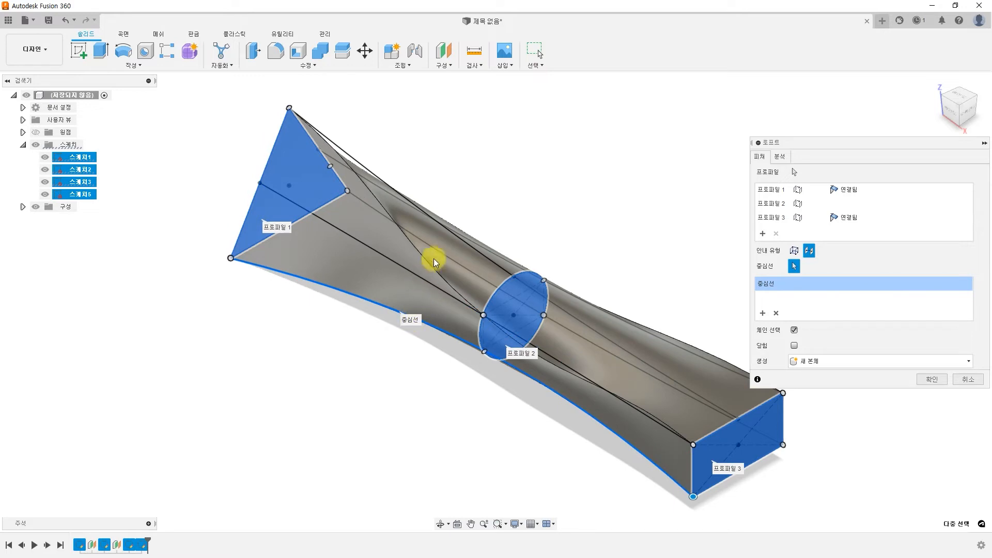
pyautogui.click(453, 239)
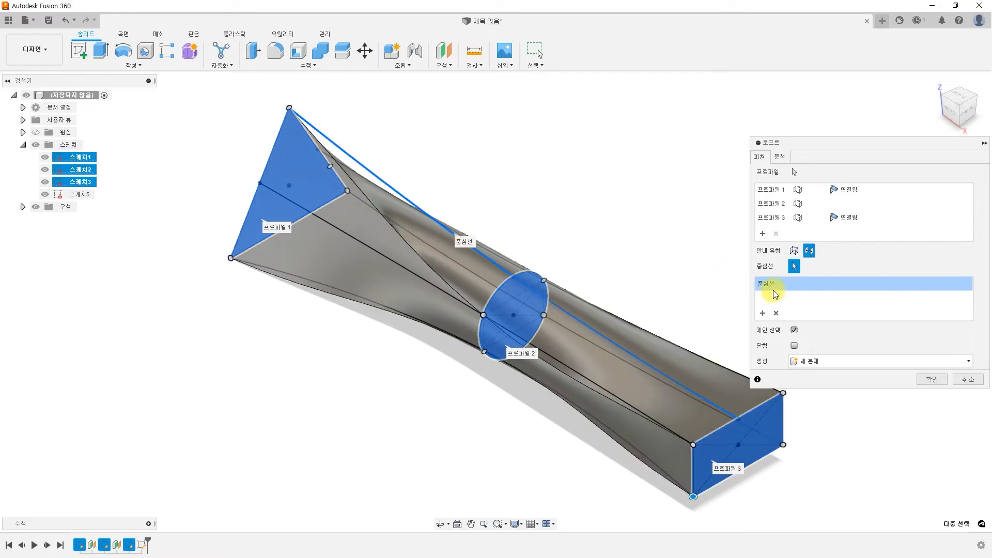
# - Set the loft's guide type to rails, select all five connecting splines as rails, and create the loft as a new body
pyautogui.click(796, 251)
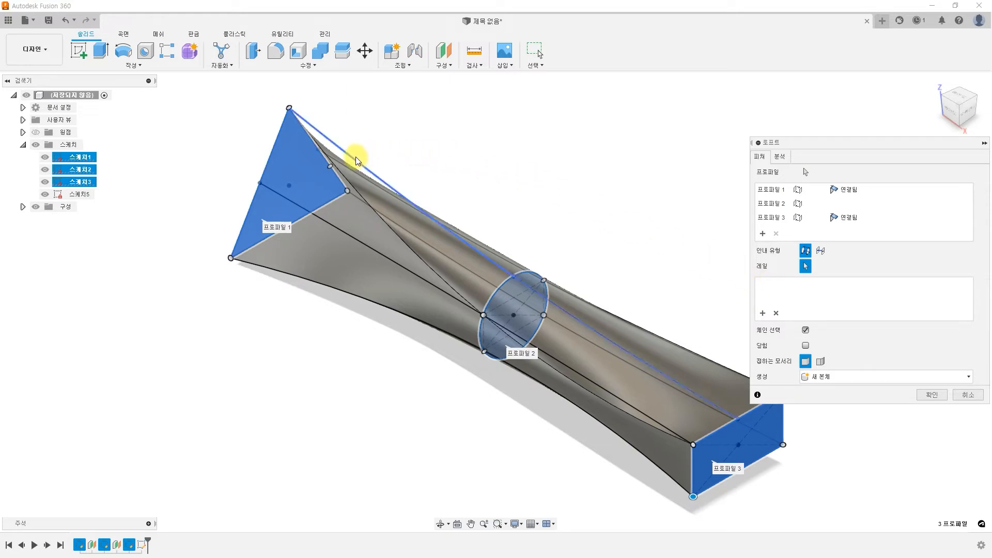
pyautogui.click(395, 174)
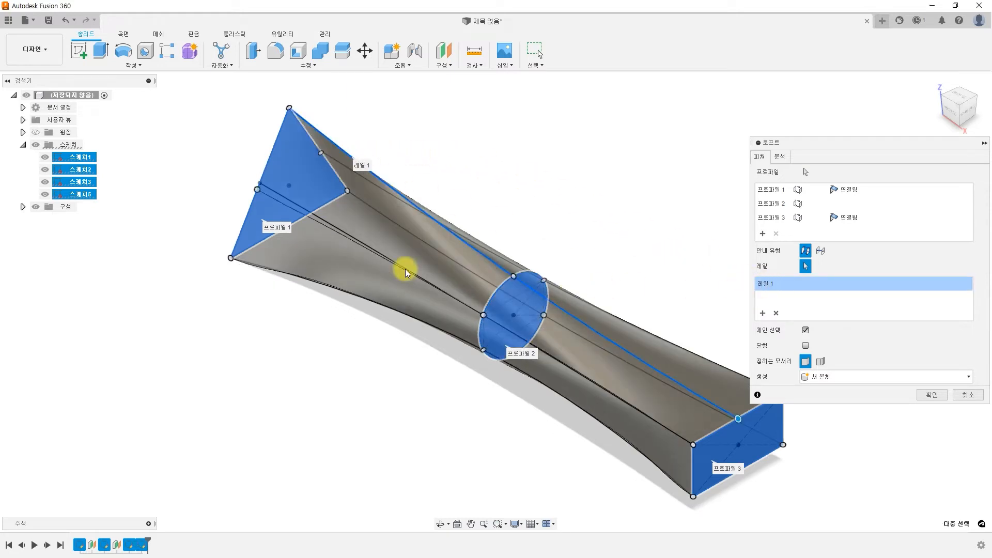
pyautogui.click(327, 224)
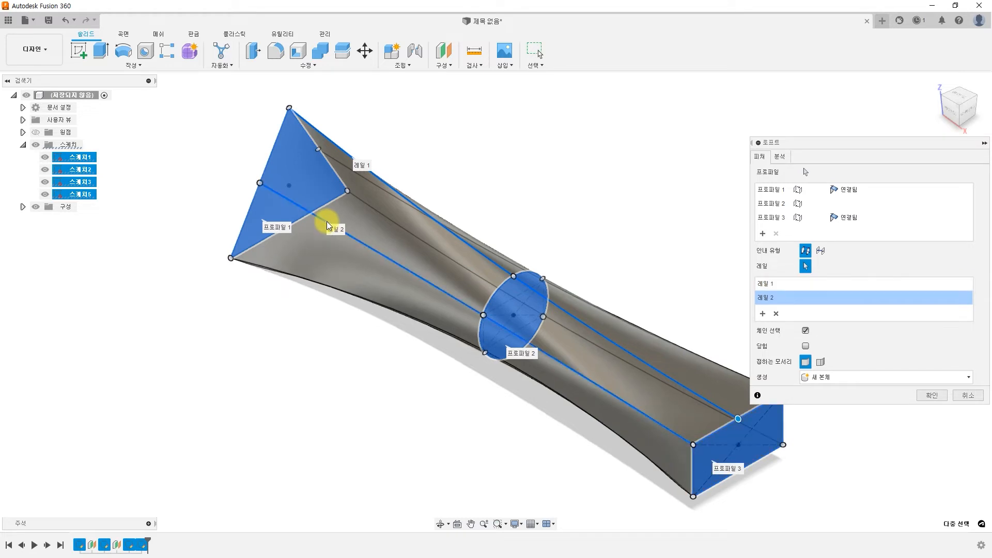
pyautogui.click(364, 306)
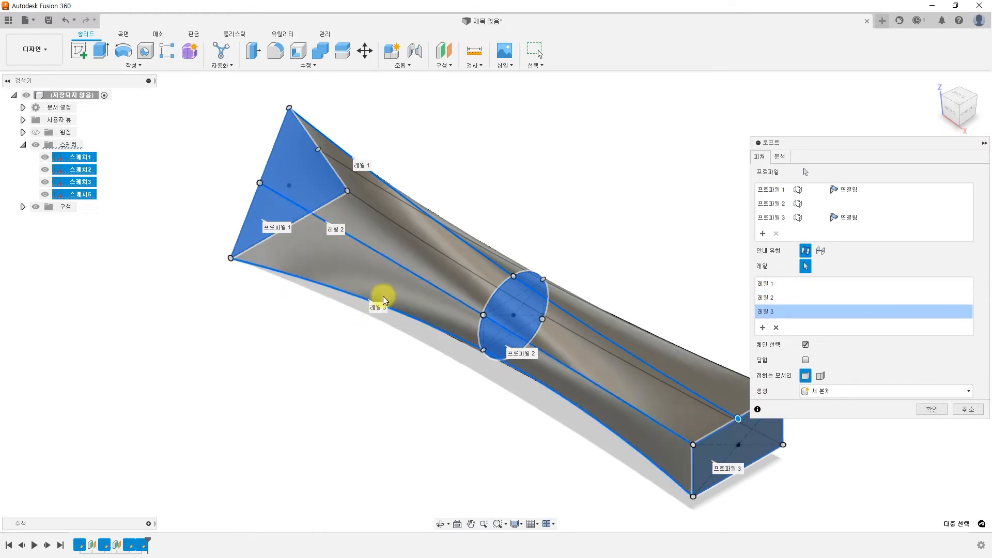
pyautogui.click(672, 347)
pyautogui.click(637, 369)
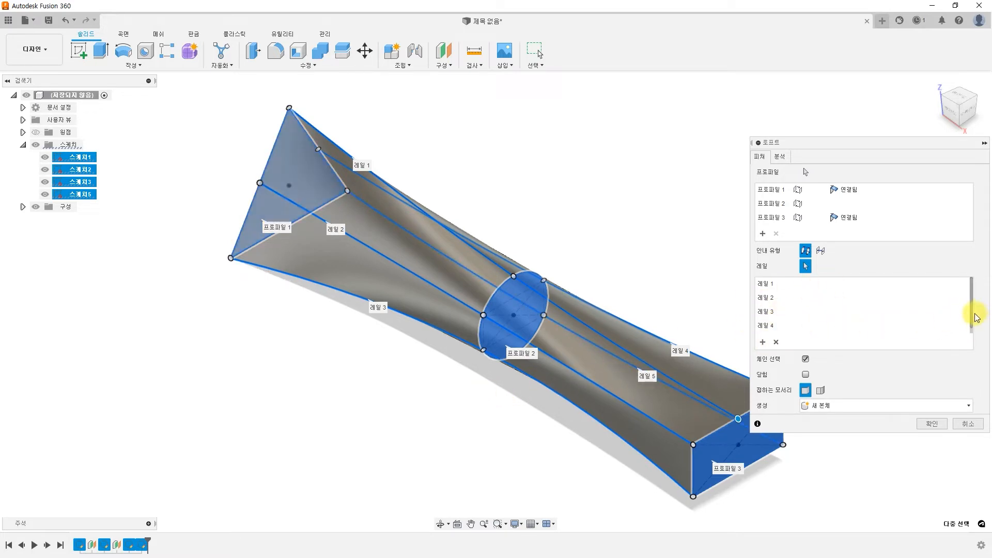
pyautogui.moveTo(972, 313); pyautogui.dragTo(975, 287)
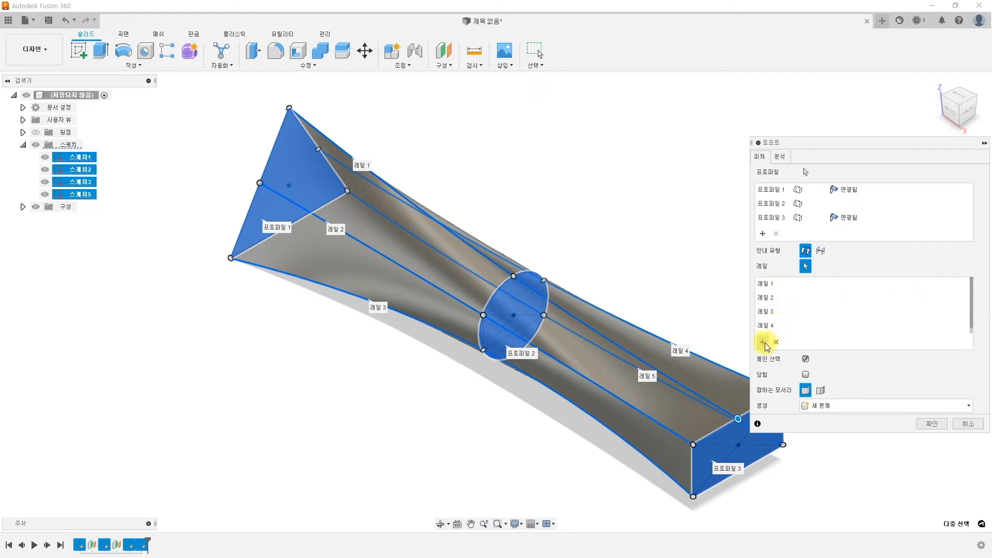
pyautogui.click(764, 311)
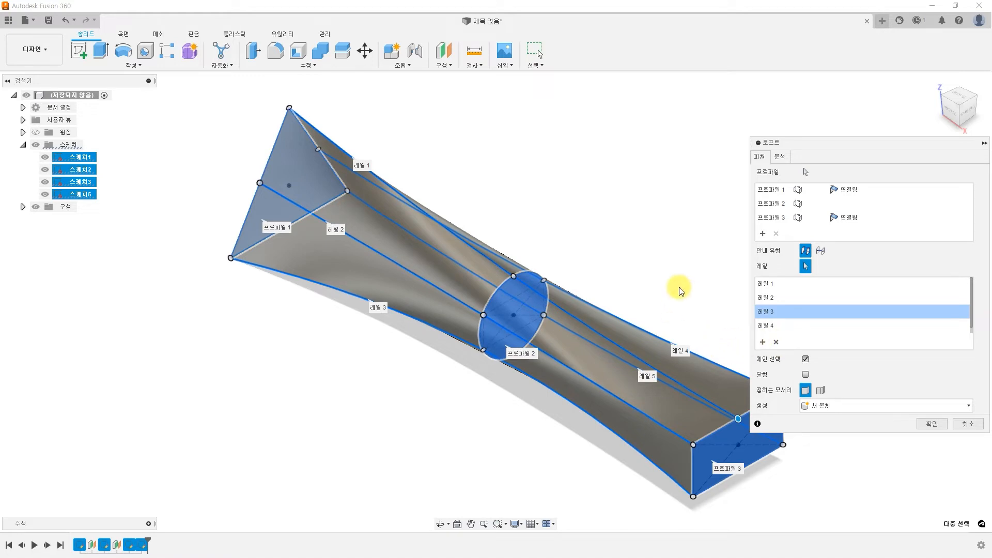
pyautogui.click(930, 423)
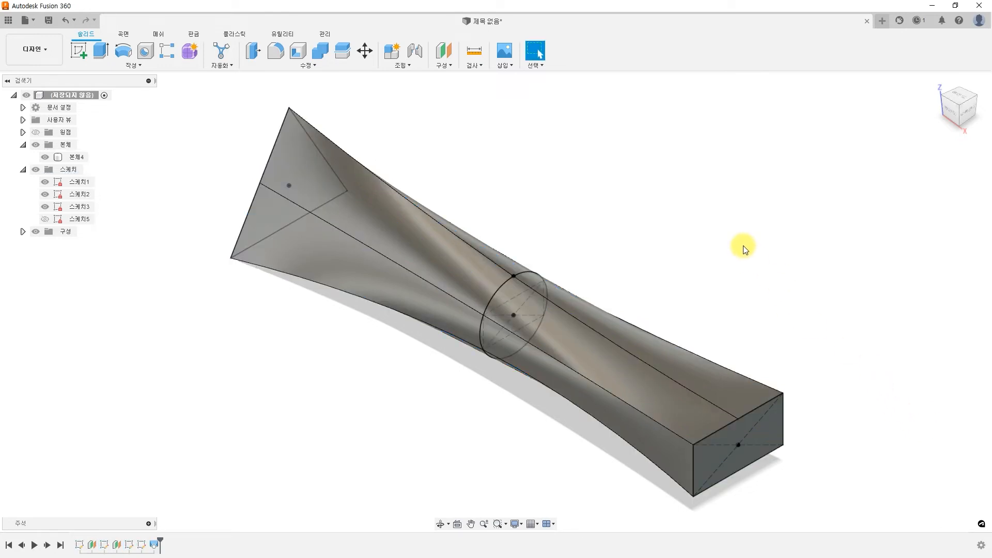
# - Hide the three profile sketches 스케치1, 스케치2 and 스케치3 so that only the lofted body is displayed
pyautogui.click(48, 207)
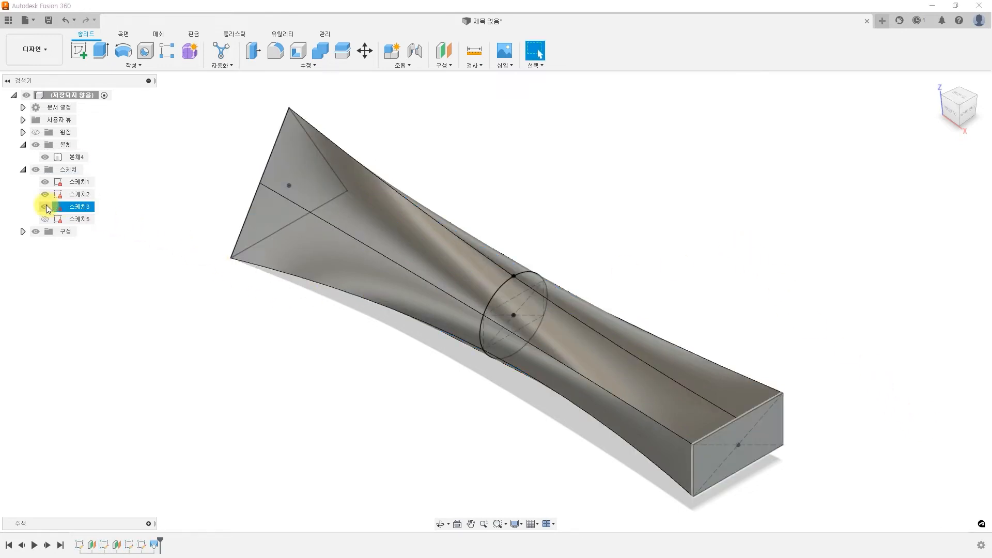
pyautogui.click(45, 206)
pyautogui.click(45, 194)
pyautogui.click(45, 182)
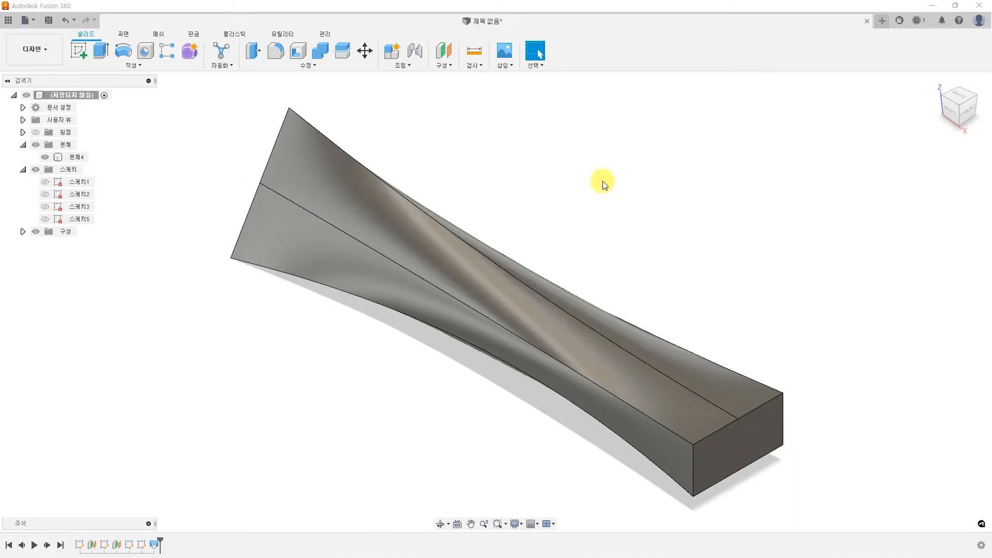
# - Open the existing loft feature for editing
pyautogui.click(969, 113)
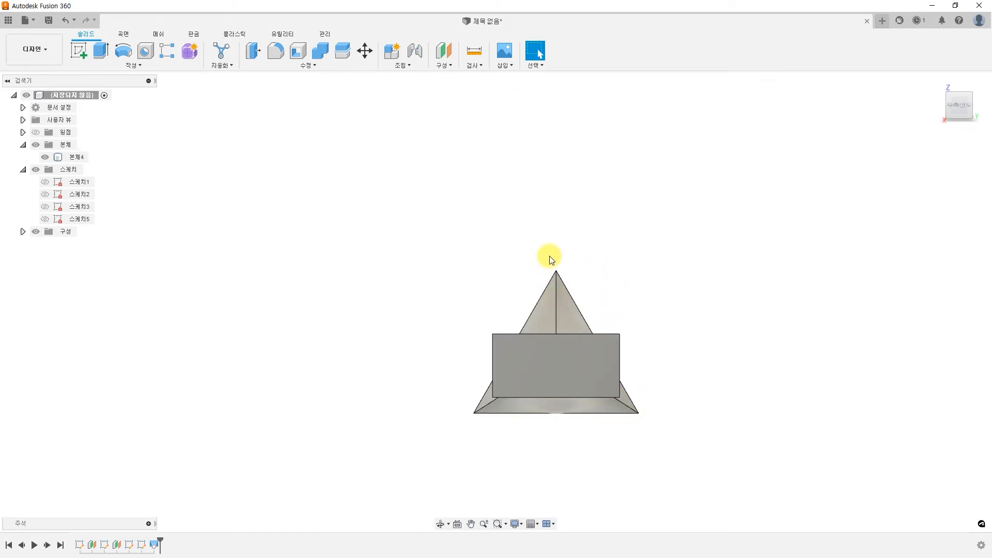
pyautogui.keyDown('shift'); pyautogui.moveTo(486, 253); pyautogui.dragTo(516, 272, button='middle'); pyautogui.keyUp('shift')
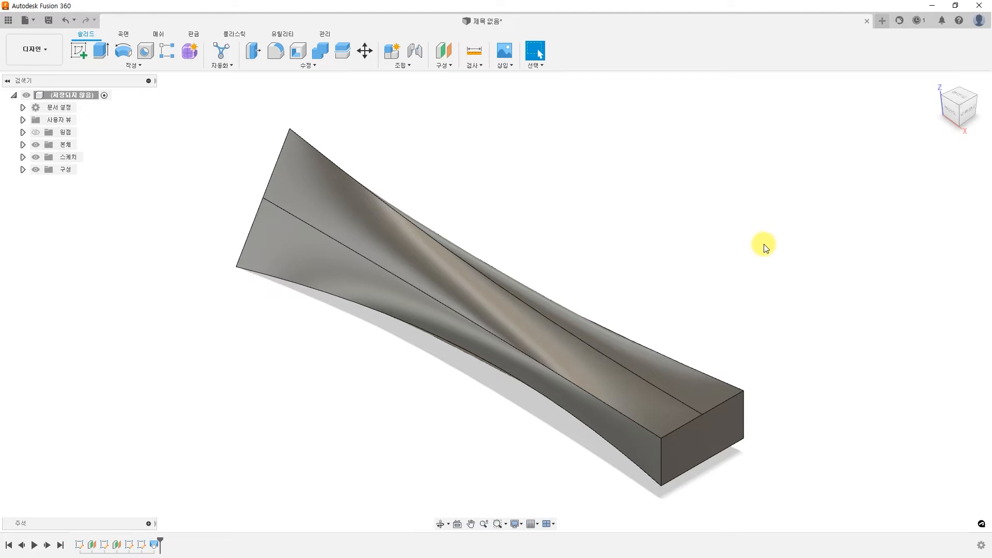
pyautogui.rightClick(155, 545)
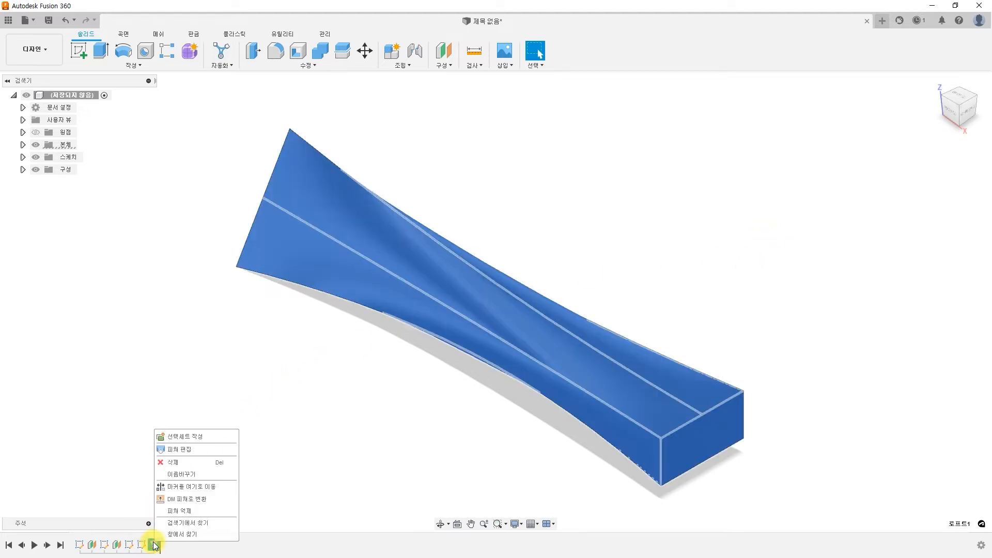
pyautogui.click(185, 452)
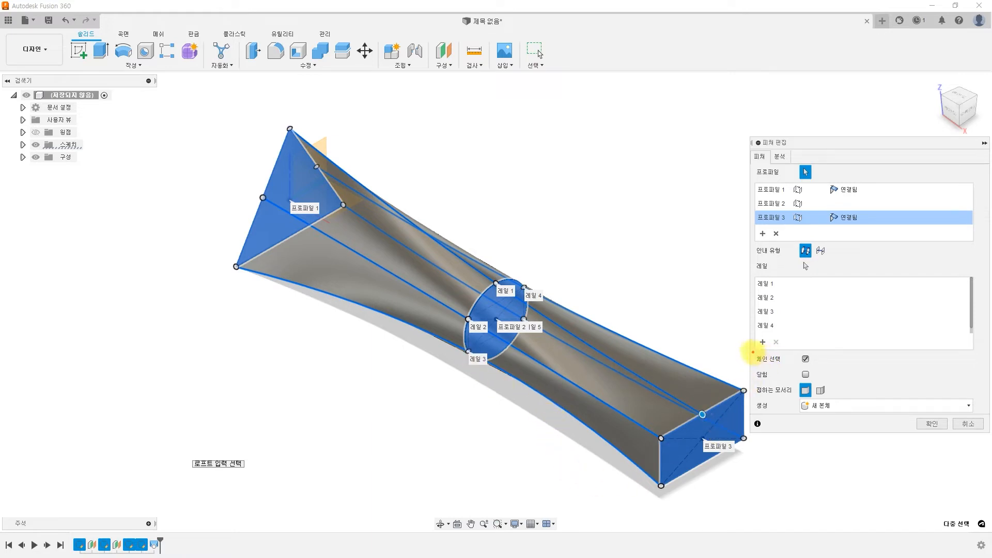
pyautogui.moveTo(753, 351); pyautogui.dragTo(817, 367)
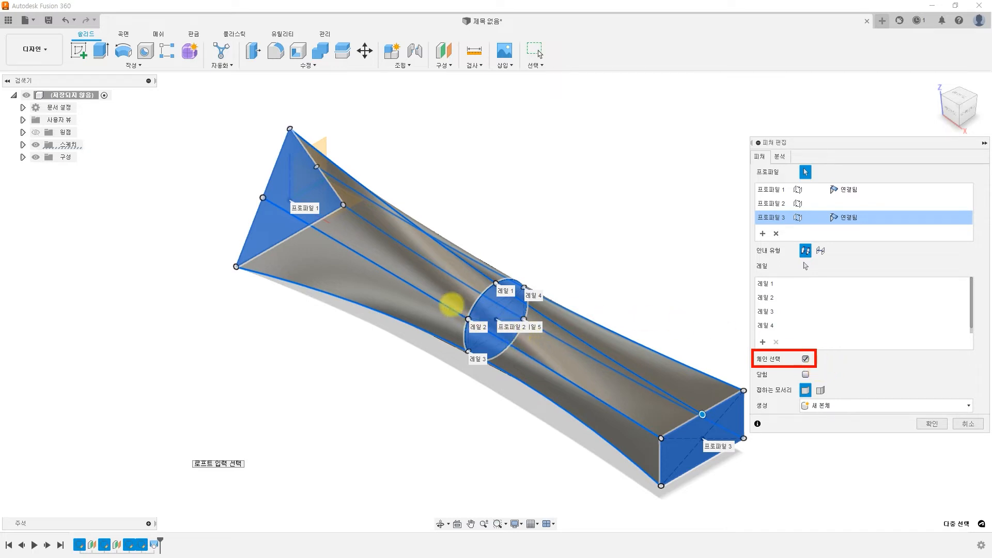
pyautogui.moveTo(263, 198); pyautogui.dragTo(668, 442)
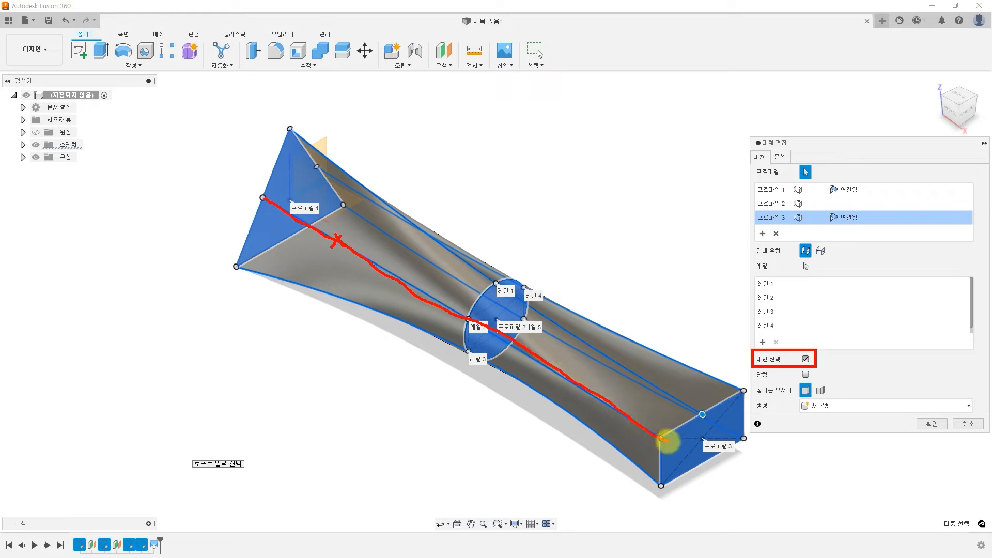
pyautogui.moveTo(602, 401); pyautogui.dragTo(573, 399)
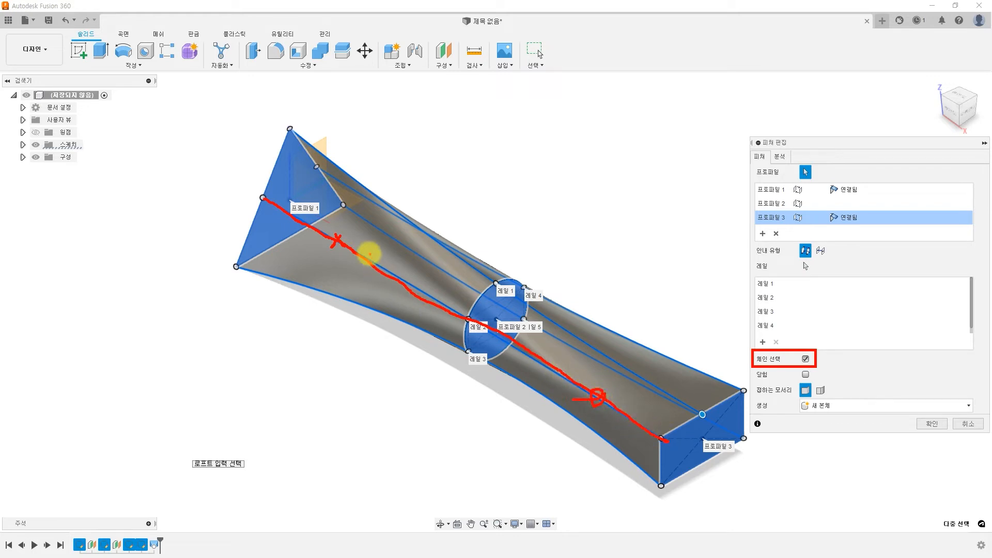
pyautogui.moveTo(315, 227)
pyautogui.mouseDown()
pyautogui.moveTo(308, 217)
pyautogui.moveTo(308, 227)
pyautogui.mouseUp()
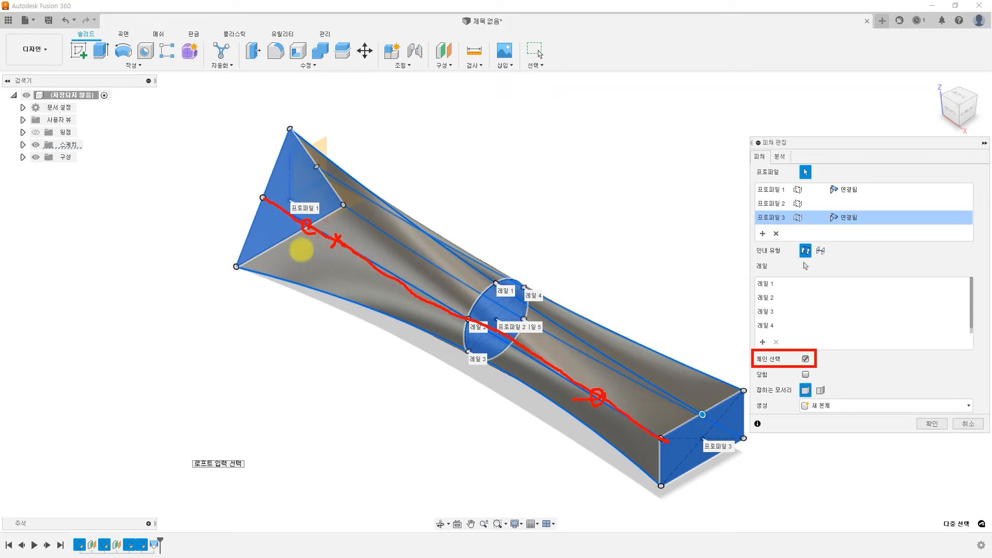
pyautogui.moveTo(304, 229)
pyautogui.mouseDown()
pyautogui.moveTo(312, 228)
pyautogui.moveTo(300, 215)
pyautogui.moveTo(310, 225)
pyautogui.moveTo(299, 223)
pyautogui.mouseUp()
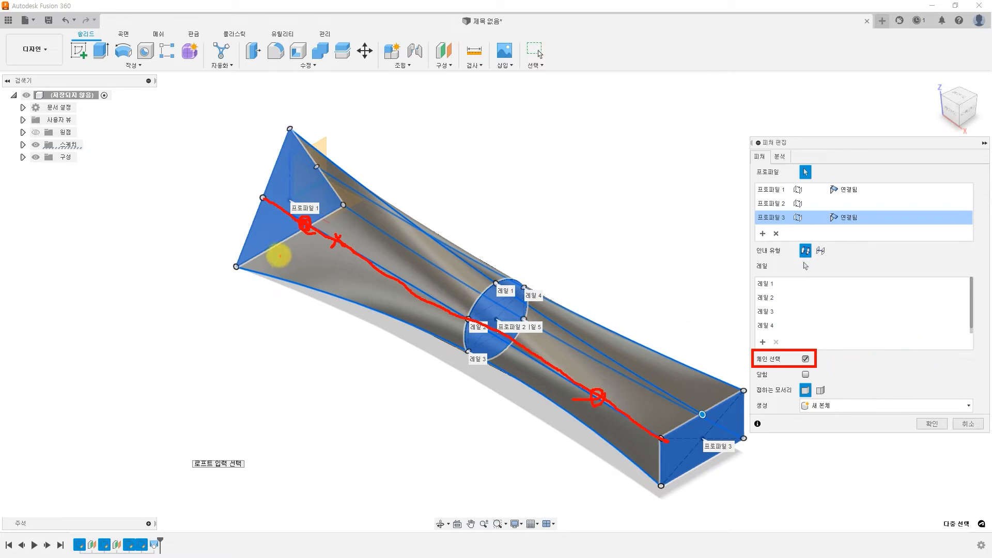
pyautogui.moveTo(302, 226)
pyautogui.mouseDown()
pyautogui.moveTo(295, 222)
pyautogui.moveTo(302, 224)
pyautogui.mouseUp()
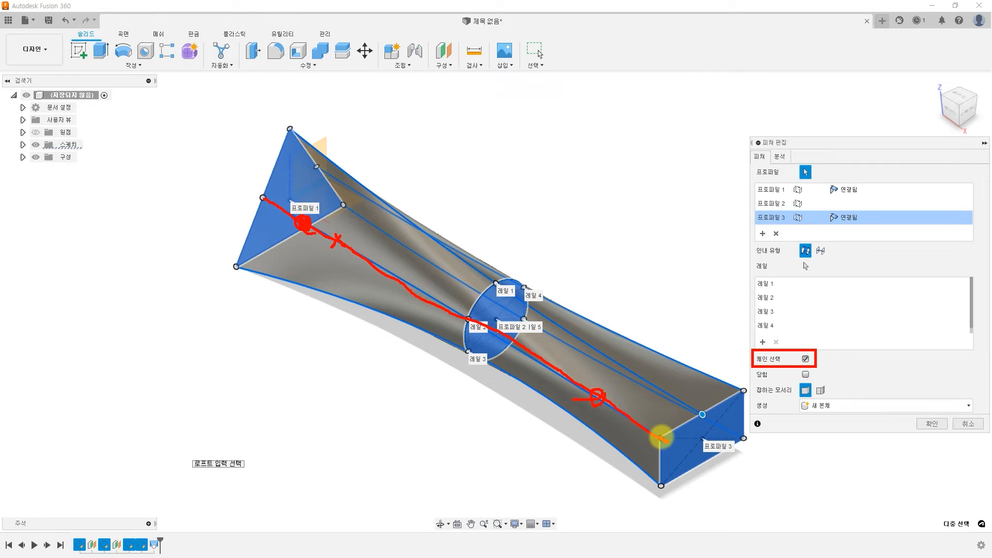
pyautogui.press('Escape')
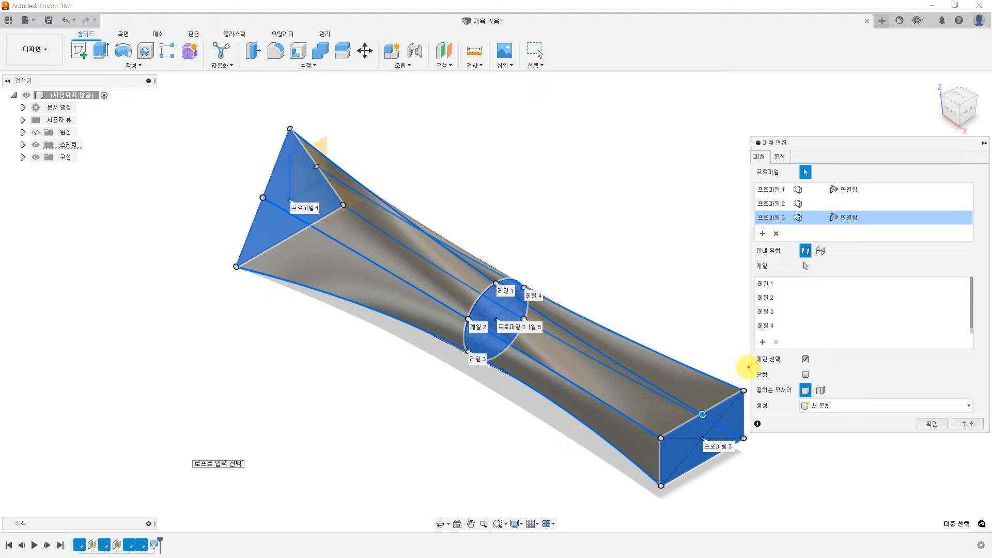
pyautogui.moveTo(749, 367)
pyautogui.mouseDown()
pyautogui.moveTo(817, 381)
pyautogui.moveTo(817, 367)
pyautogui.mouseUp()
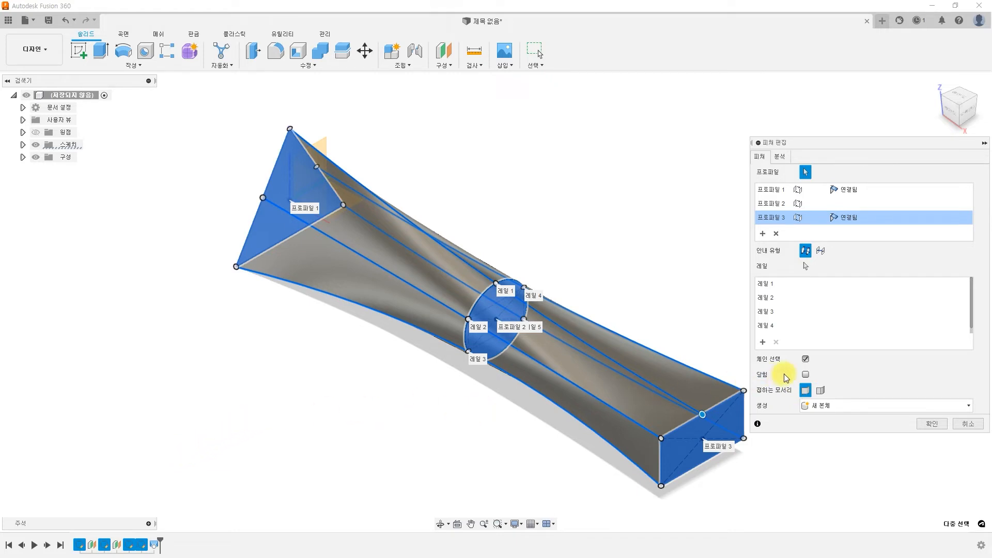
# - Try the Closed (닫힘) option on the loft through the triangle, circle and rectangle profiles, and cancel the feature edit
pyautogui.click(805, 374)
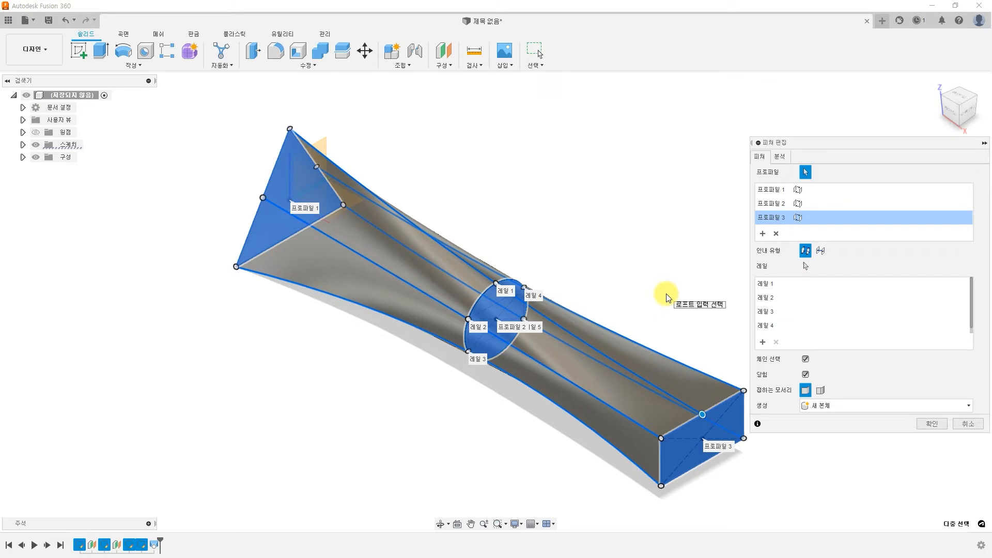
pyautogui.moveTo(664, 313); pyautogui.dragTo(623, 317, button='middle')
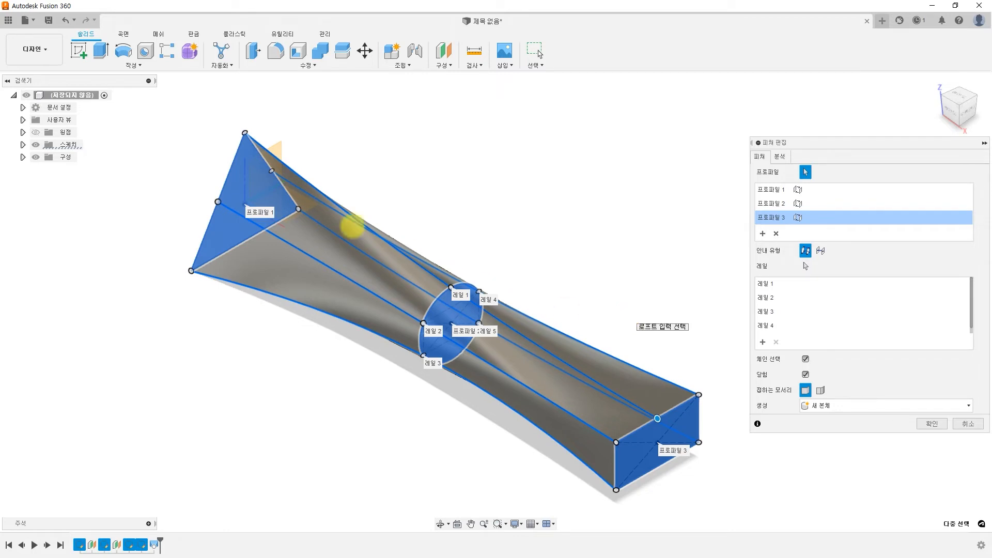
pyautogui.moveTo(158, 109)
pyautogui.mouseDown()
pyautogui.moveTo(185, 171)
pyautogui.moveTo(312, 284)
pyautogui.mouseUp()
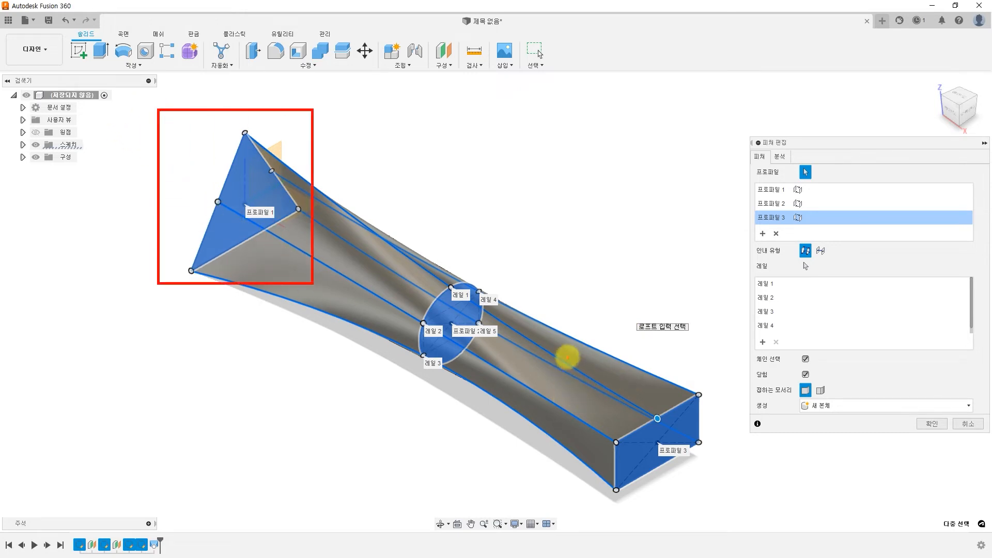
pyautogui.moveTo(567, 356)
pyautogui.mouseDown()
pyautogui.moveTo(665, 479)
pyautogui.moveTo(724, 509)
pyautogui.moveTo(719, 499)
pyautogui.mouseUp()
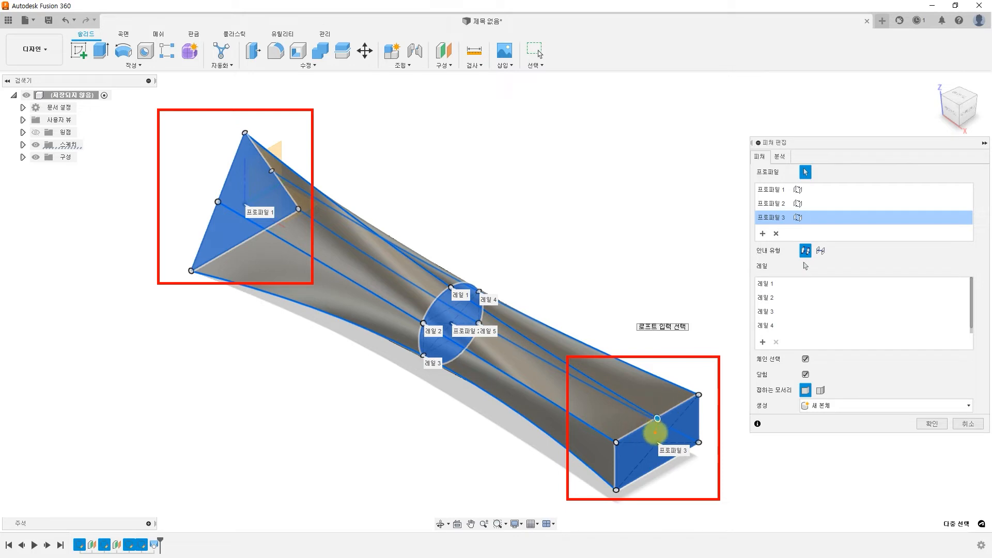
pyautogui.moveTo(267, 222)
pyautogui.mouseDown()
pyautogui.moveTo(523, 353)
pyautogui.moveTo(517, 335)
pyautogui.moveTo(511, 360)
pyautogui.mouseUp()
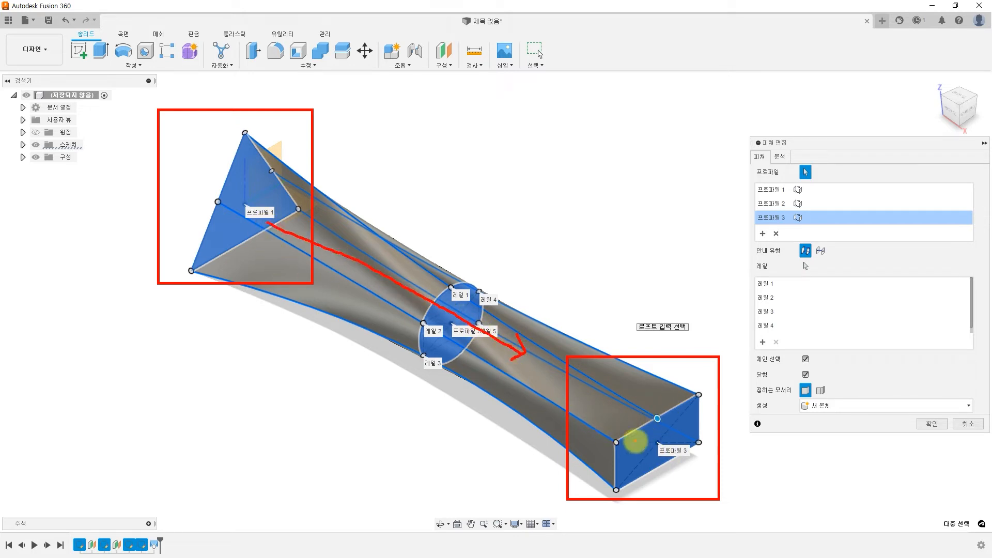
pyautogui.moveTo(655, 443)
pyautogui.mouseDown()
pyautogui.moveTo(502, 363)
pyautogui.moveTo(525, 353)
pyautogui.mouseUp()
pyautogui.moveTo(575, 284); pyautogui.dragTo(552, 331)
pyautogui.moveTo(542, 321)
pyautogui.mouseDown()
pyautogui.moveTo(545, 333)
pyautogui.moveTo(577, 324)
pyautogui.mouseUp()
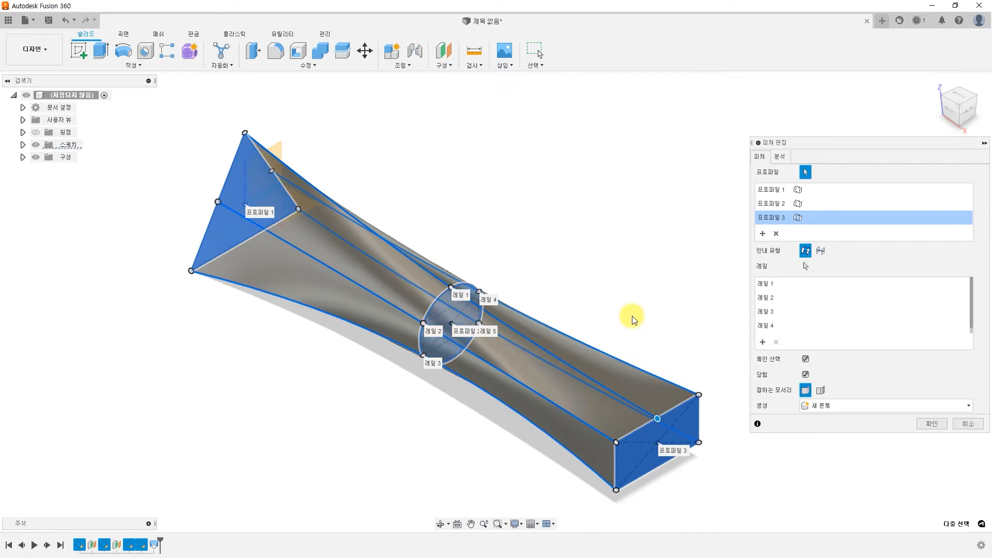
pyautogui.click(971, 427)
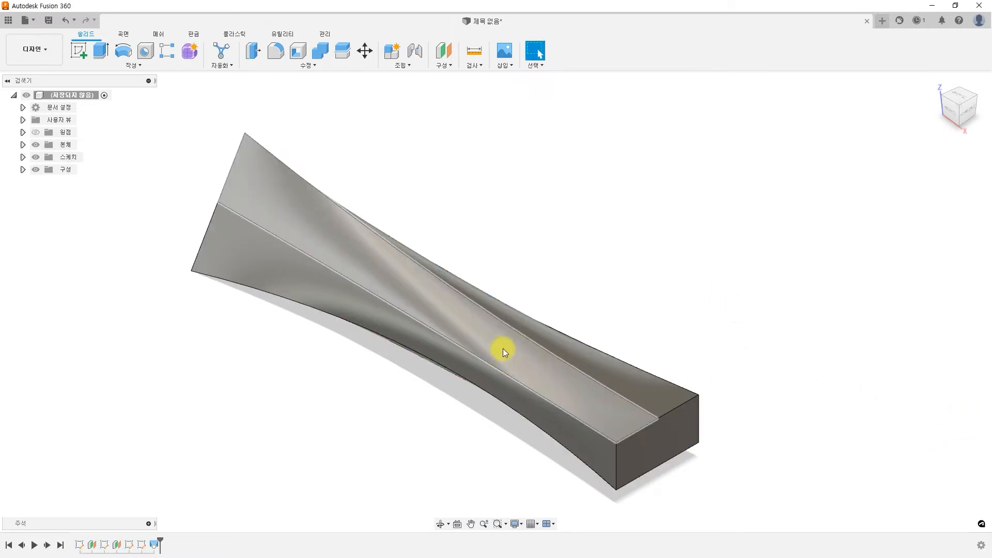
# - Close the current loft design without saving its changes
pyautogui.click(867, 21)
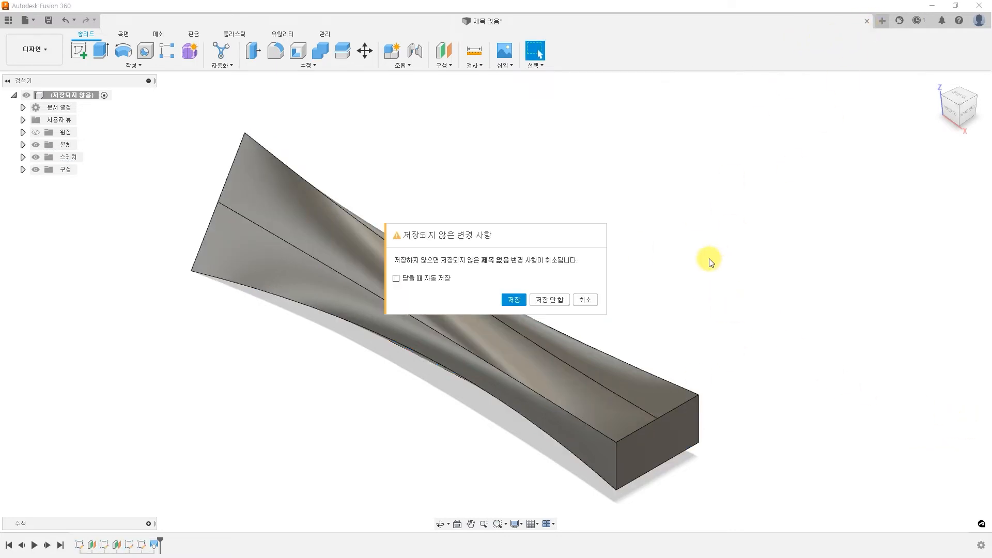
pyautogui.click(552, 301)
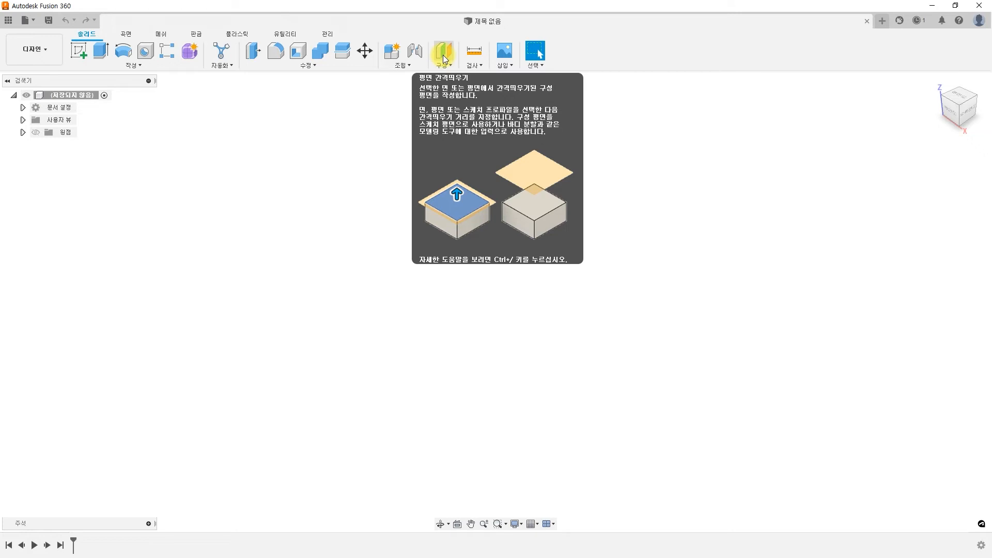
# - Create a construction plane at an angle of 30 deg about the Y axis
pyautogui.click(448, 66)
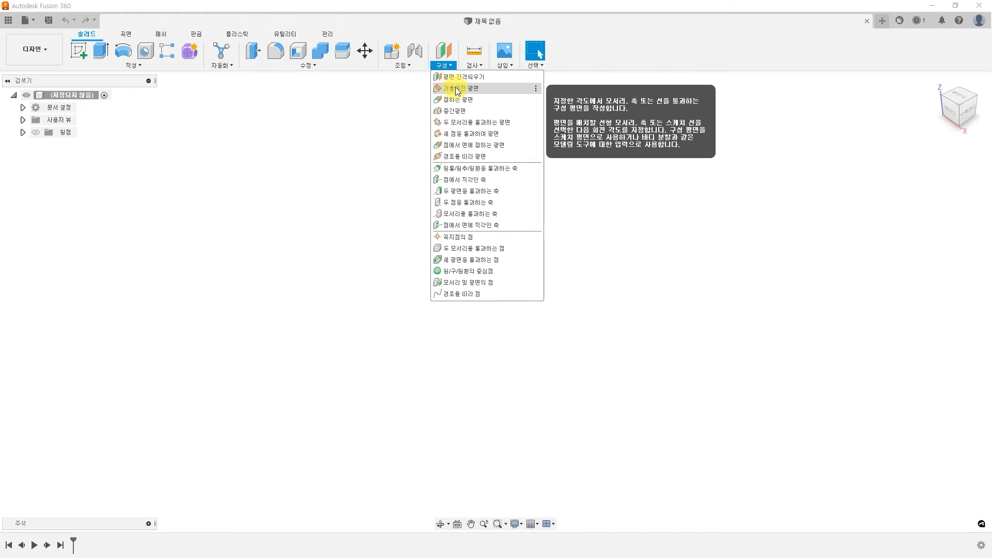
pyautogui.click(457, 90)
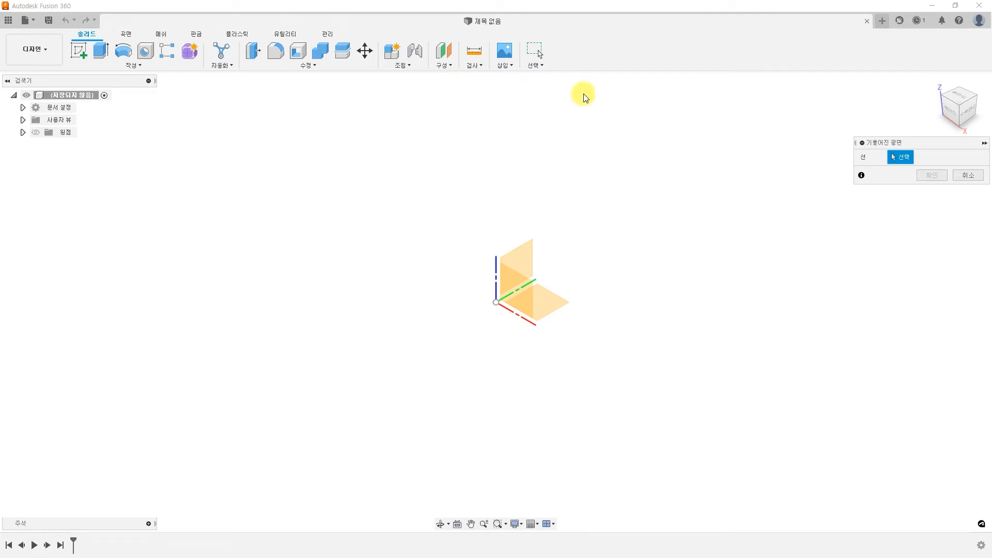
pyautogui.click(532, 285)
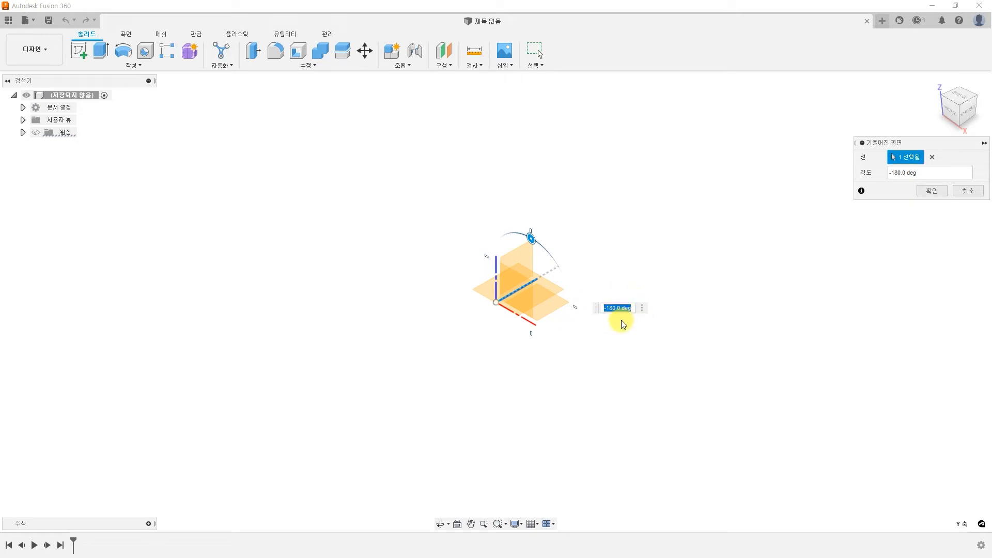
pyautogui.write('30')
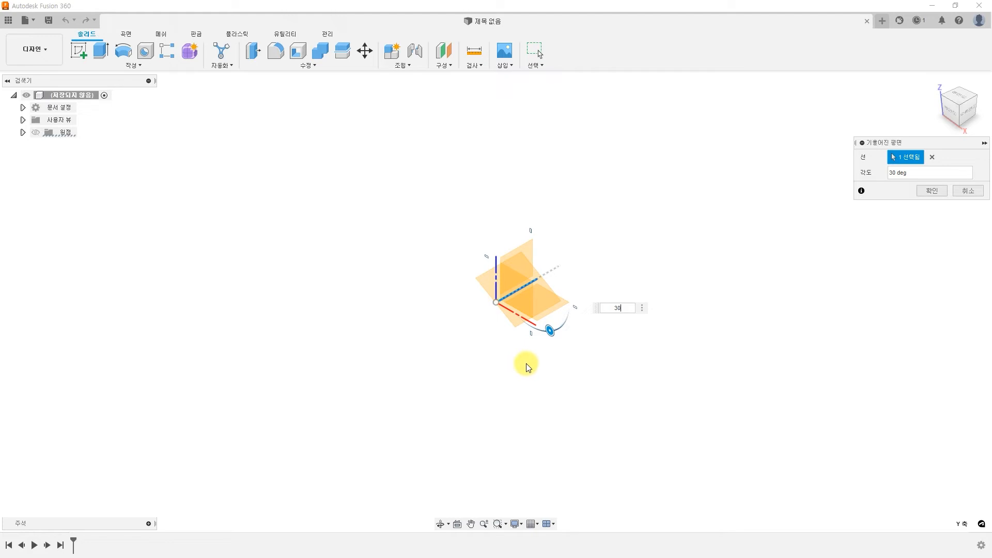
pyautogui.click(930, 191)
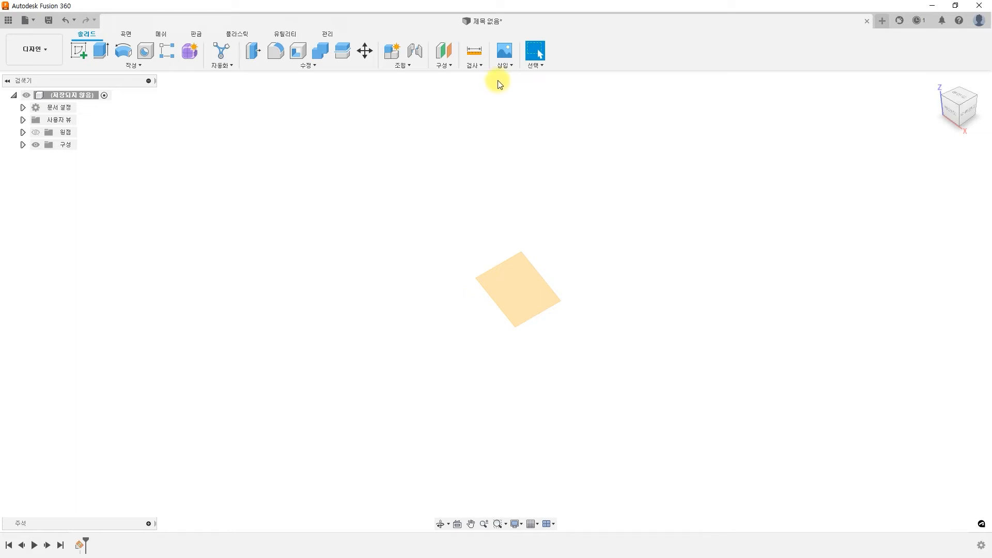
# - Create a second construction plane at an angle of -30 deg about the Y axis
pyautogui.click(440, 66)
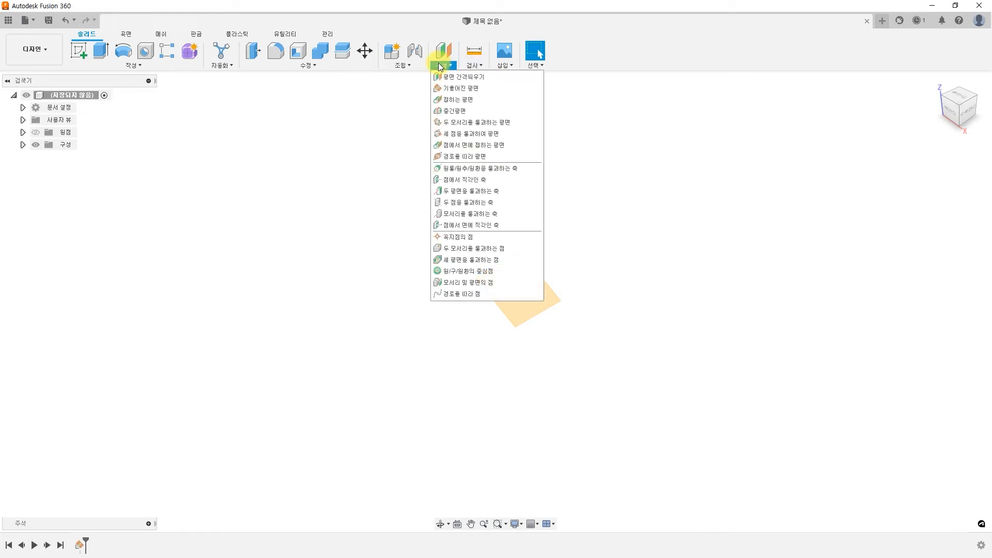
pyautogui.click(460, 88)
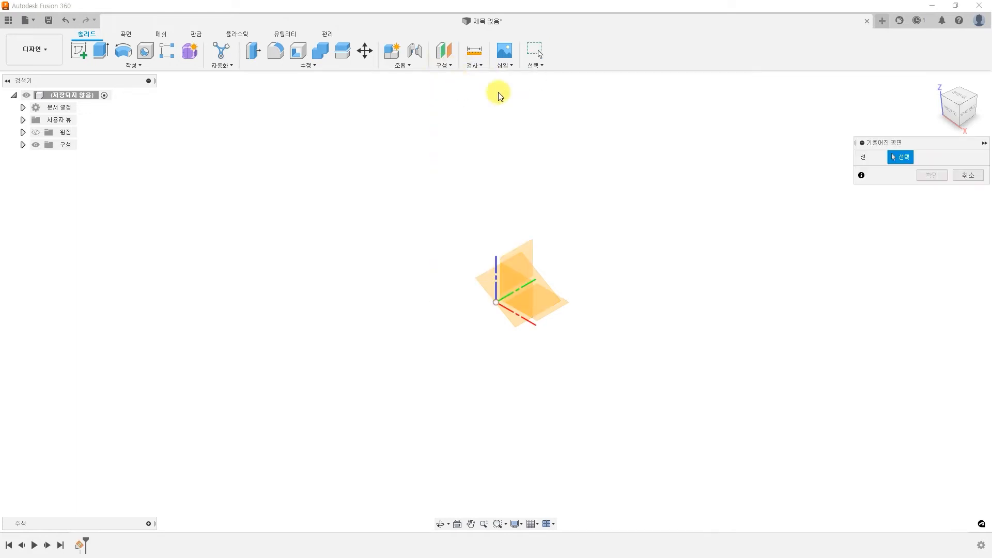
pyautogui.click(514, 296)
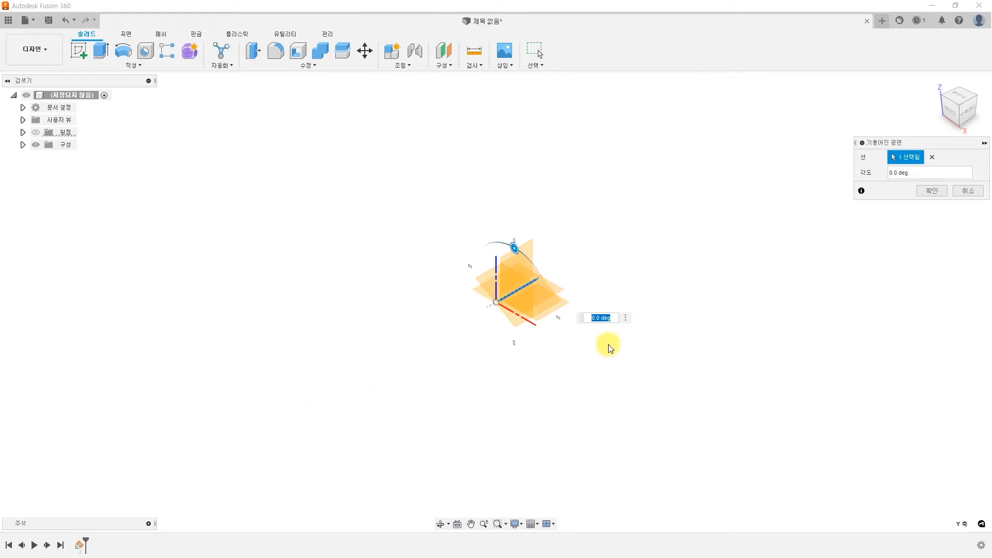
pyautogui.write('-30')
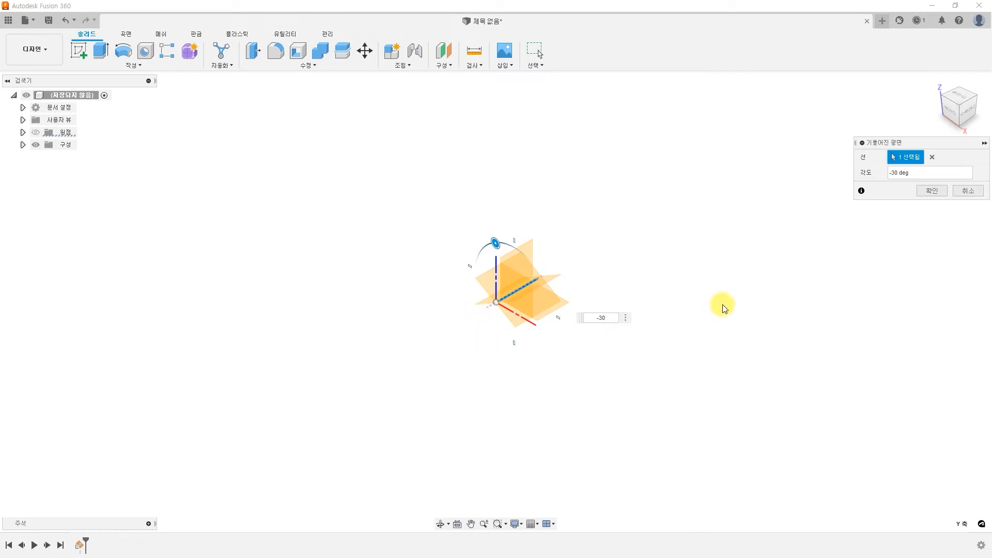
pyautogui.click(932, 191)
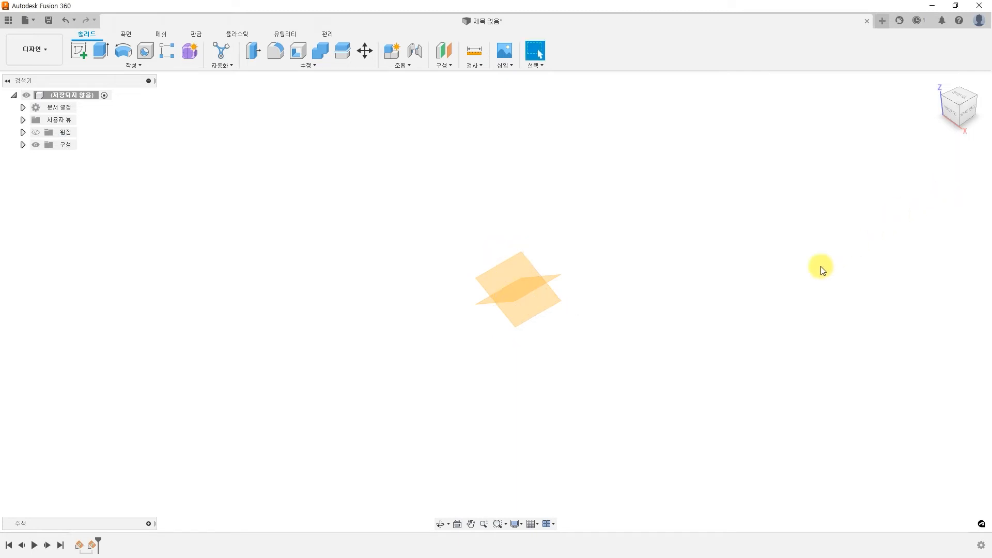
# - Examine the two angled construction planes and the angles between them from the front view
pyautogui.click(950, 113)
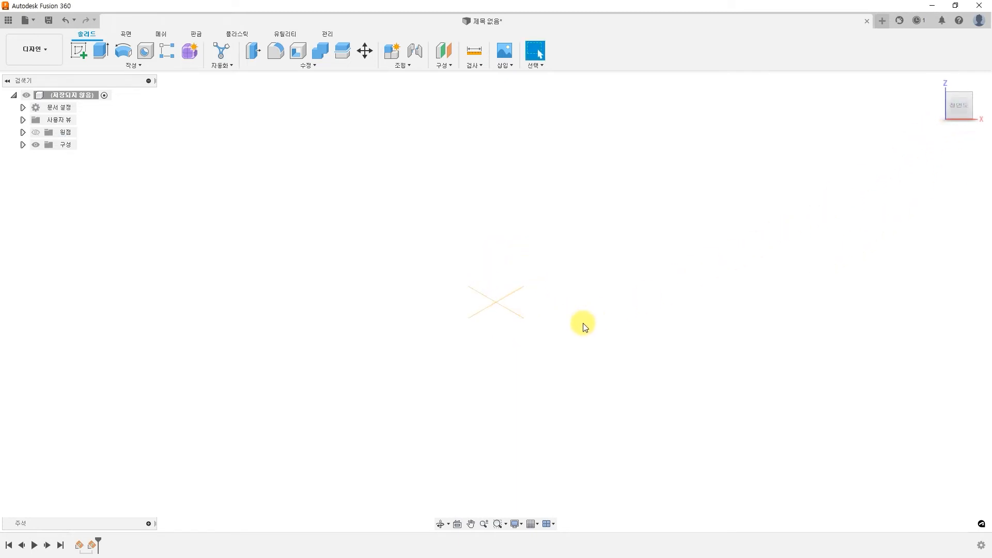
pyautogui.keyDown('shift'); pyautogui.moveTo(583, 323); pyautogui.dragTo(582, 323, button='middle'); pyautogui.keyUp('shift')
pyautogui.moveTo(495, 301)
pyautogui.mouseDown()
pyautogui.moveTo(495, 231)
pyautogui.moveTo(486, 246)
pyautogui.moveTo(498, 255)
pyautogui.mouseUp()
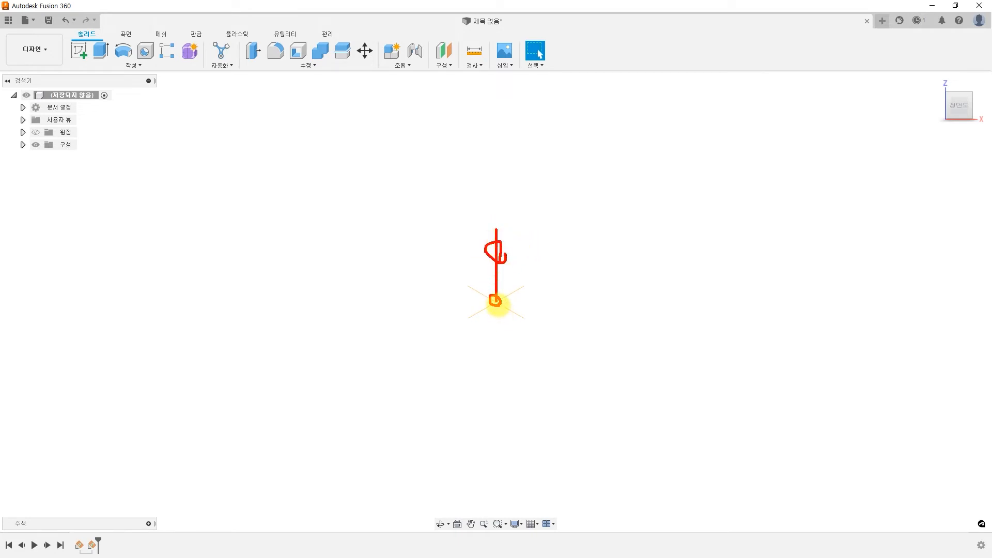
pyautogui.moveTo(498, 304); pyautogui.dragTo(570, 343)
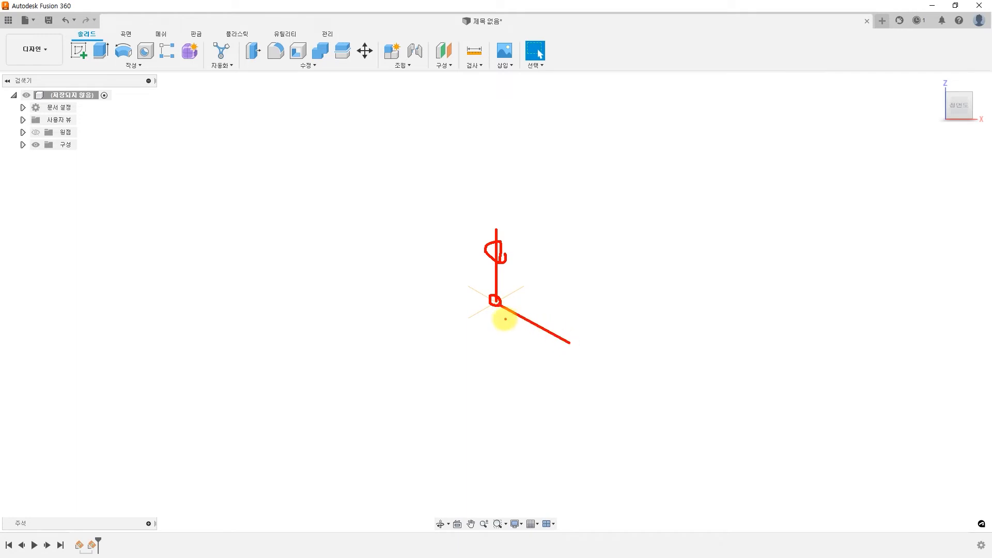
pyautogui.moveTo(495, 304); pyautogui.dragTo(422, 352)
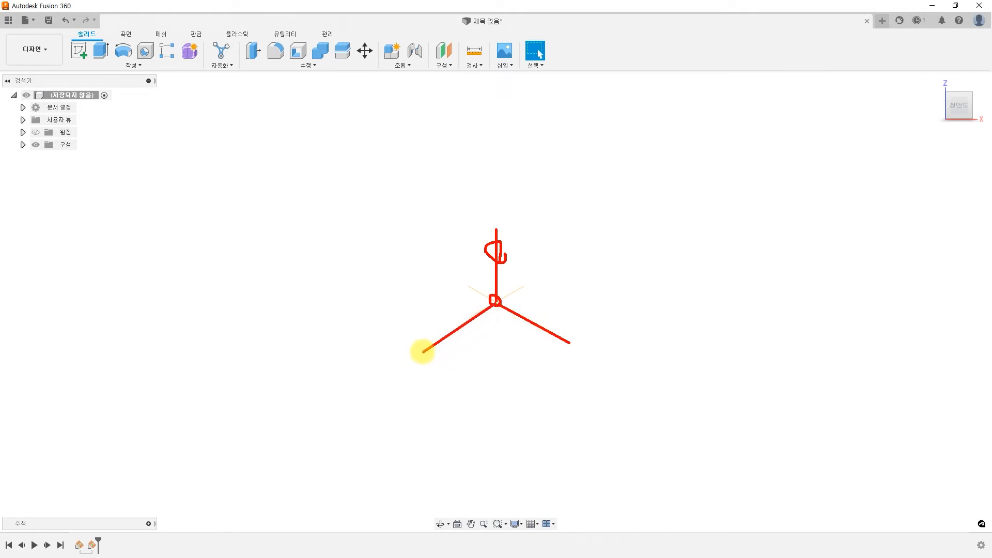
pyautogui.moveTo(398, 305)
pyautogui.mouseDown()
pyautogui.moveTo(609, 298)
pyautogui.moveTo(559, 333)
pyautogui.moveTo(593, 328)
pyautogui.moveTo(592, 339)
pyautogui.moveTo(599, 325)
pyautogui.mouseUp()
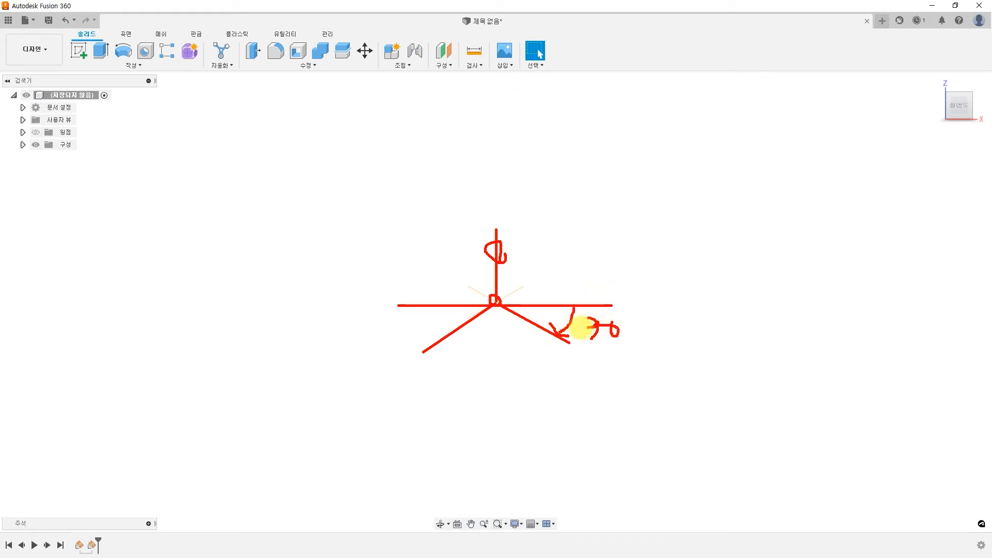
pyautogui.moveTo(437, 314); pyautogui.dragTo(443, 341)
pyautogui.moveTo(388, 326)
pyautogui.mouseDown()
pyautogui.moveTo(401, 326)
pyautogui.moveTo(399, 347)
pyautogui.moveTo(418, 327)
pyautogui.mouseUp()
pyautogui.moveTo(359, 347); pyautogui.dragTo(380, 341)
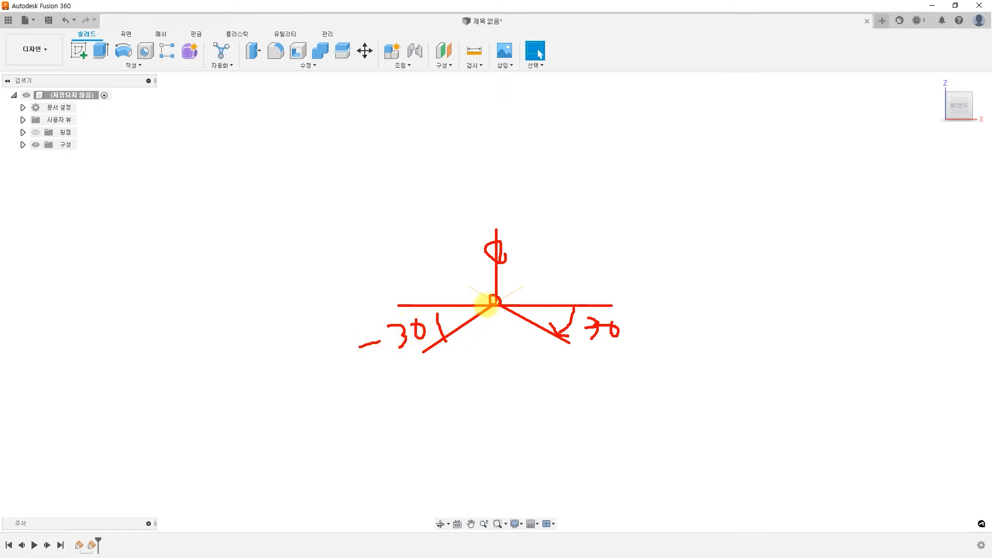
pyautogui.moveTo(475, 293)
pyautogui.mouseDown()
pyautogui.moveTo(507, 285)
pyautogui.moveTo(510, 305)
pyautogui.mouseUp()
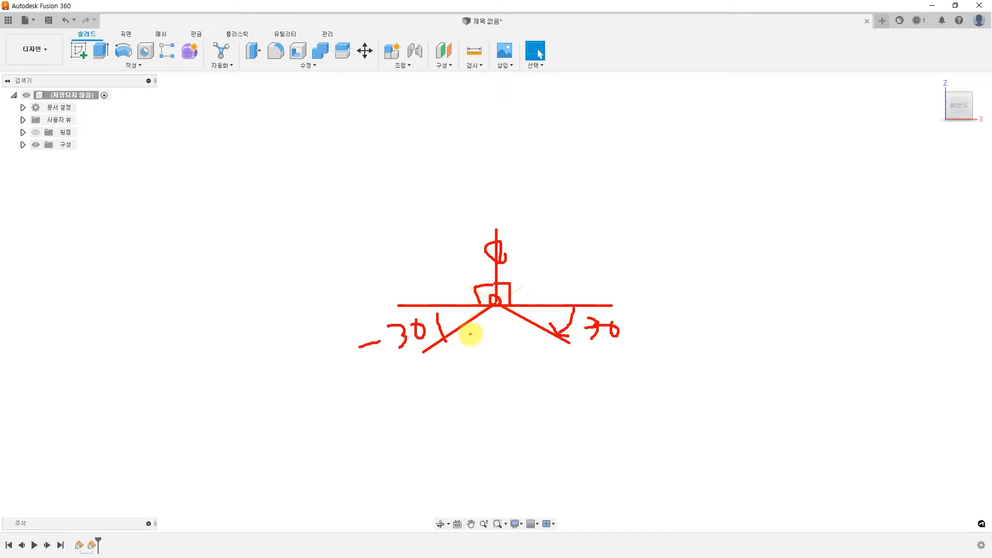
pyautogui.moveTo(469, 333)
pyautogui.mouseDown()
pyautogui.moveTo(527, 341)
pyautogui.moveTo(498, 387)
pyautogui.mouseUp()
pyautogui.moveTo(510, 368)
pyautogui.mouseDown()
pyautogui.moveTo(527, 383)
pyautogui.moveTo(545, 362)
pyautogui.mouseUp()
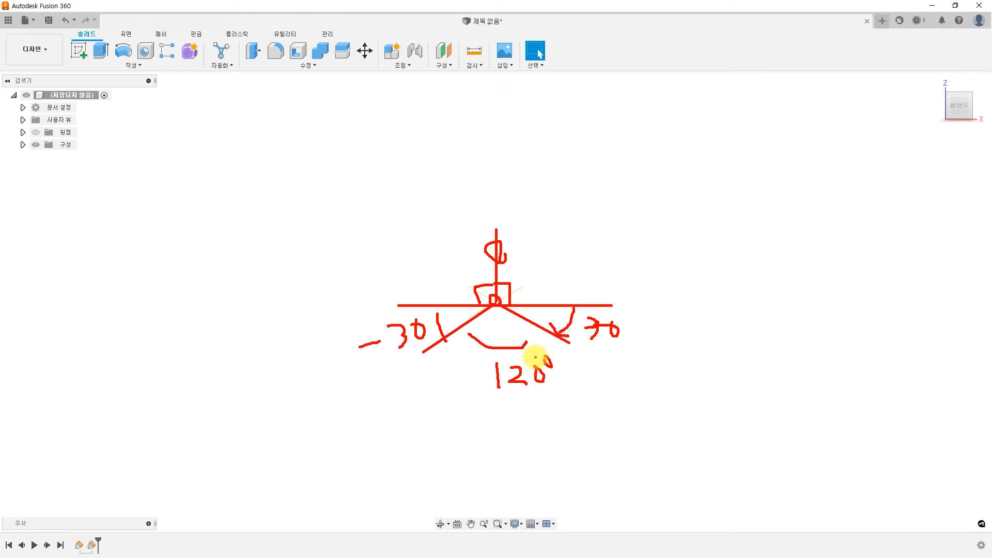
pyautogui.press('Escape')
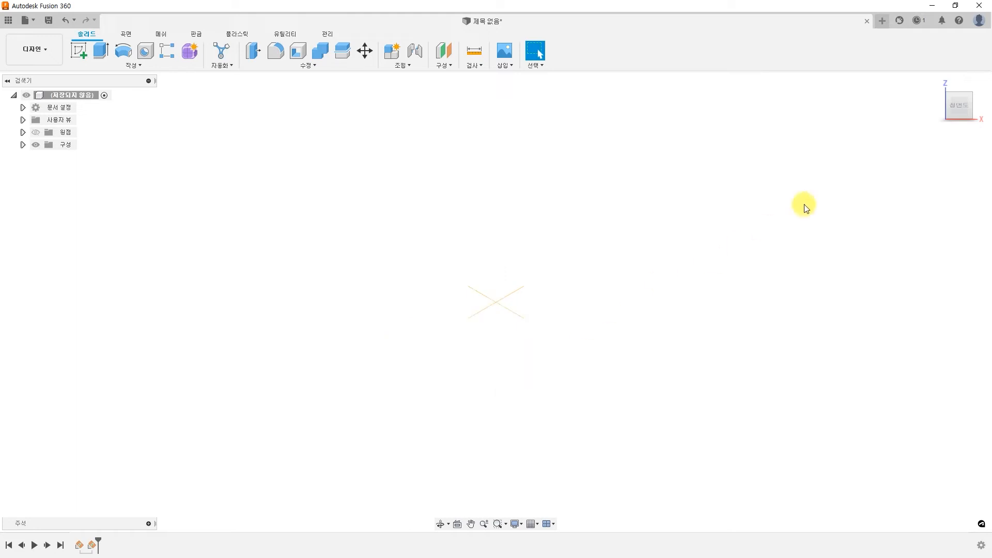
# - Return to the home view and start a new sketch on the -30 deg construction plane
pyautogui.click(935, 83)
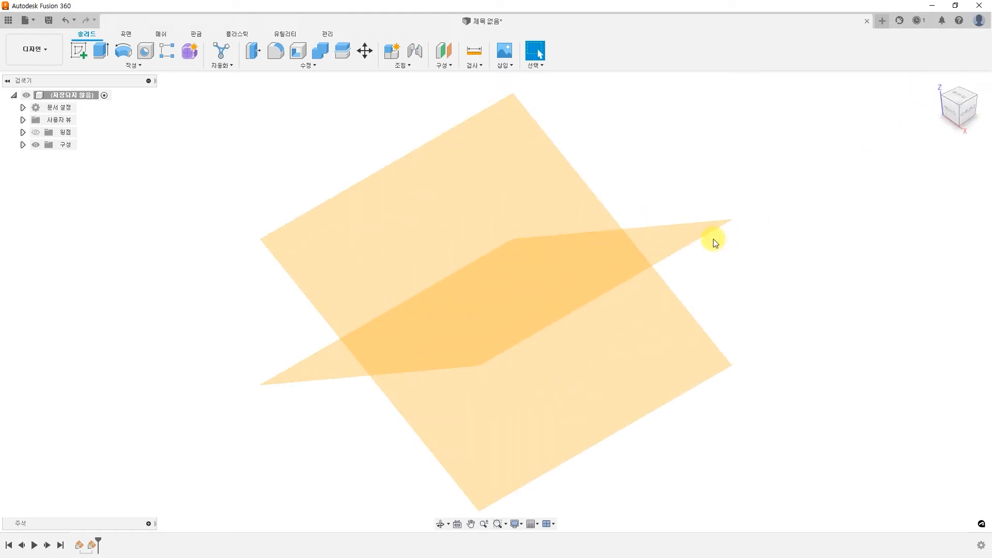
pyautogui.click(328, 371)
pyautogui.rightClick(329, 371)
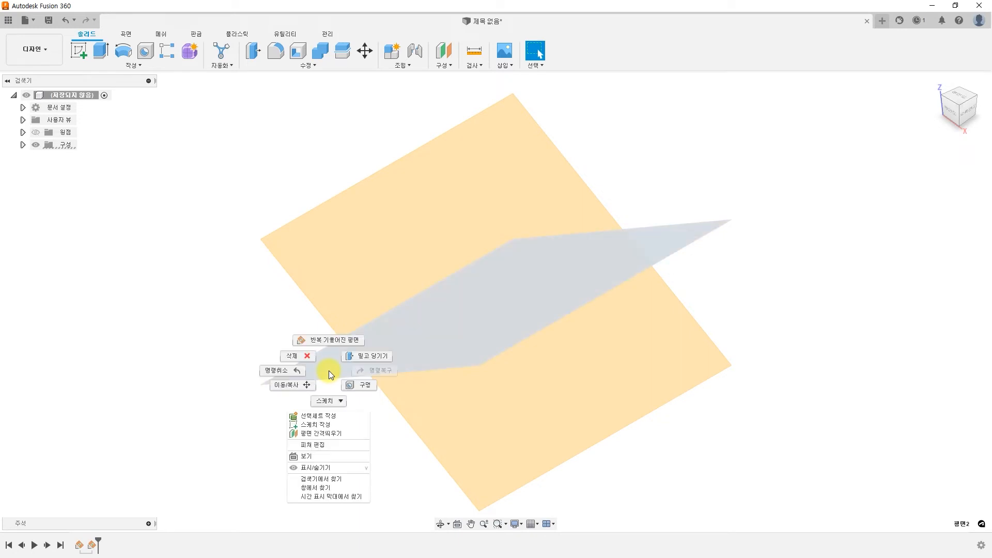
pyautogui.click(325, 424)
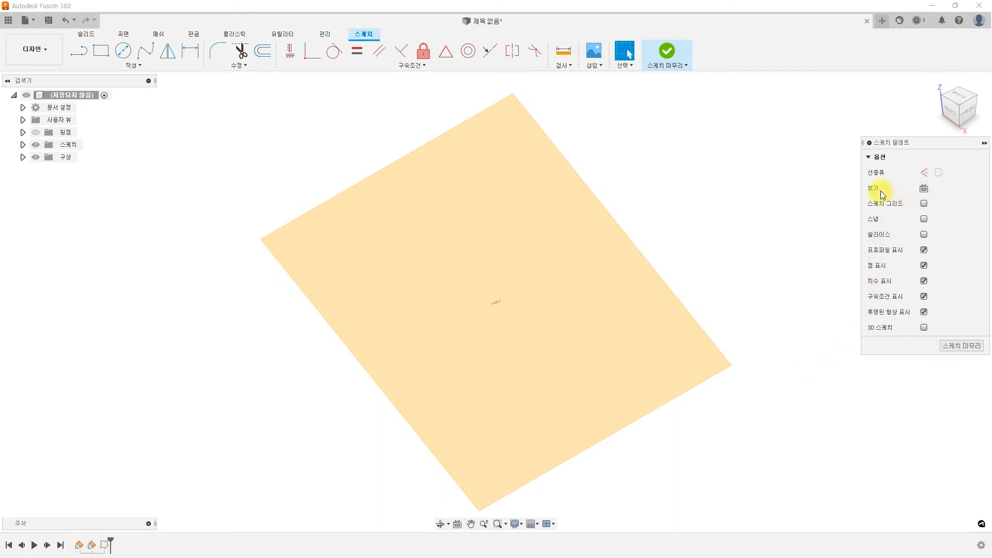
# - Sketch a circumscribed three-sided polygon with a 15 mm radius, centred about 50 mm directly below the sketch origin
pyautogui.click(924, 189)
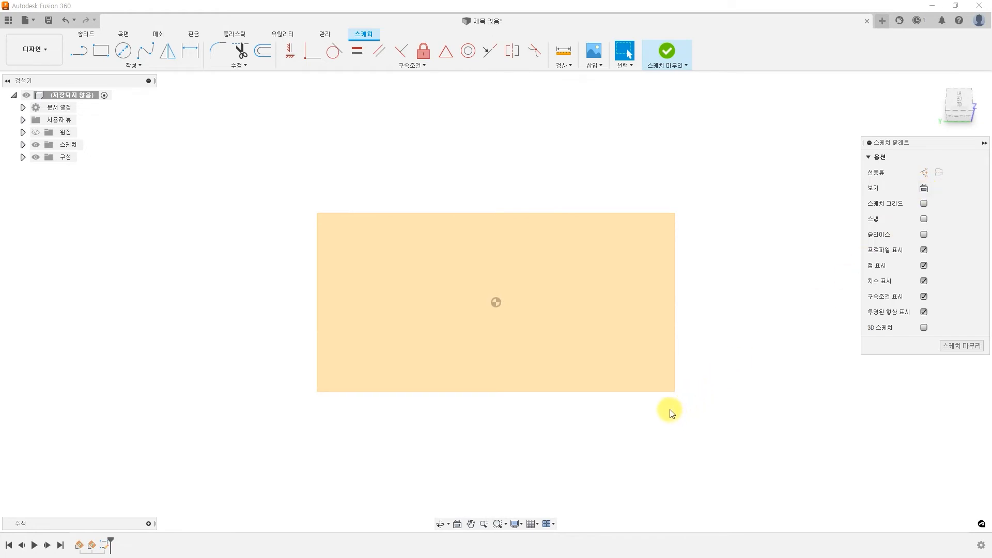
pyautogui.moveTo(609, 447)
pyautogui.mouseDown(button='middle')
pyautogui.moveTo(615, 339)
pyautogui.moveTo(570, 267)
pyautogui.mouseUp(button='middle')
pyautogui.scroll(-5, 615, 339)
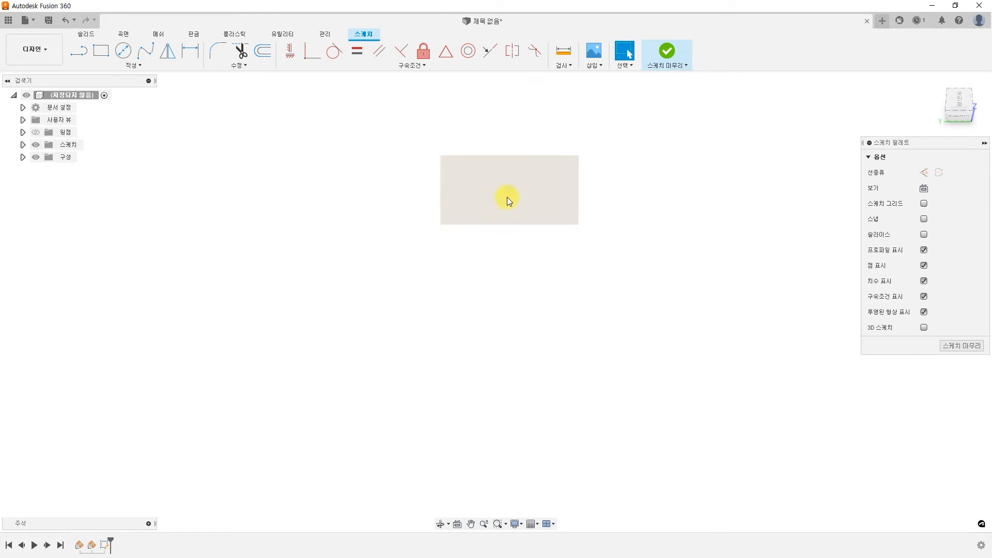
pyautogui.click(136, 67)
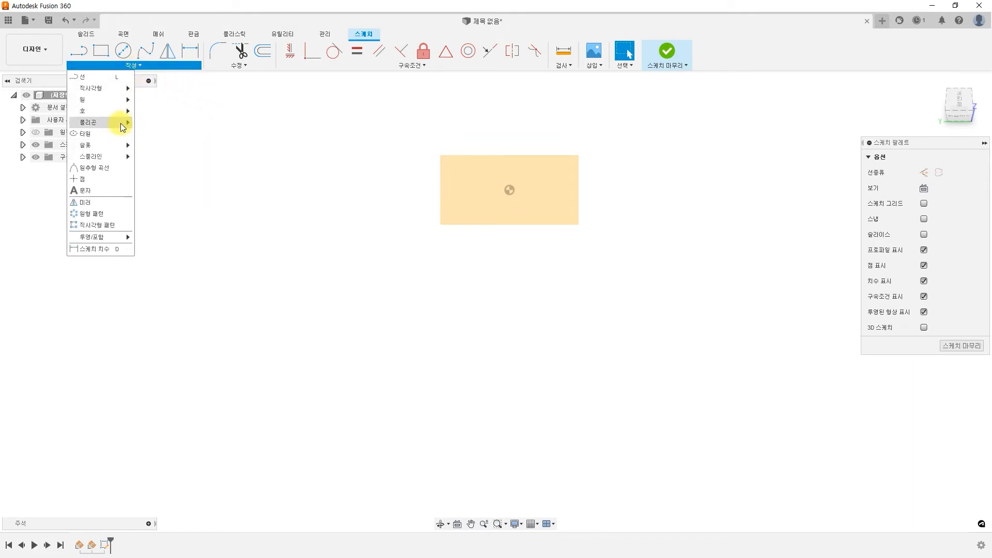
pyautogui.moveTo(120, 123)
pyautogui.click(156, 123)
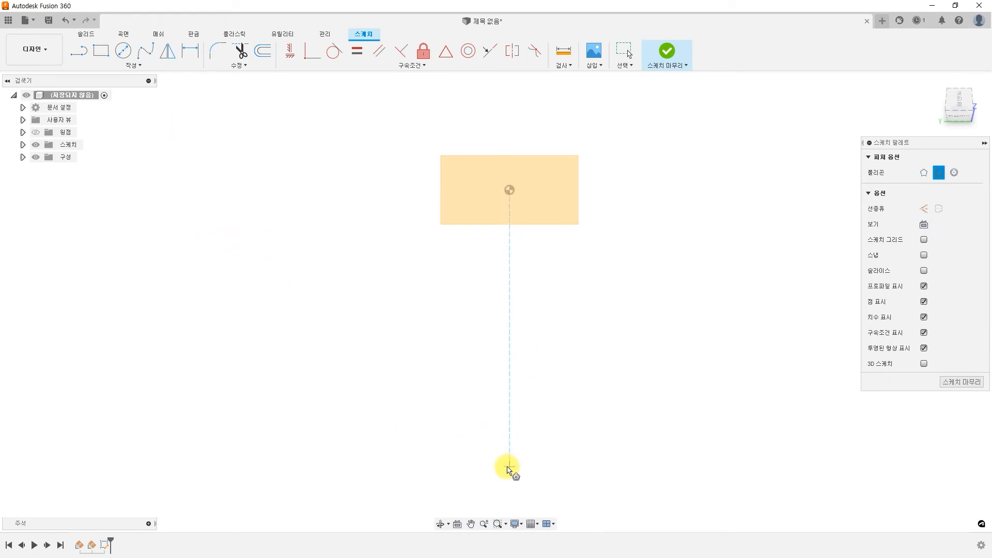
pyautogui.click(509, 468)
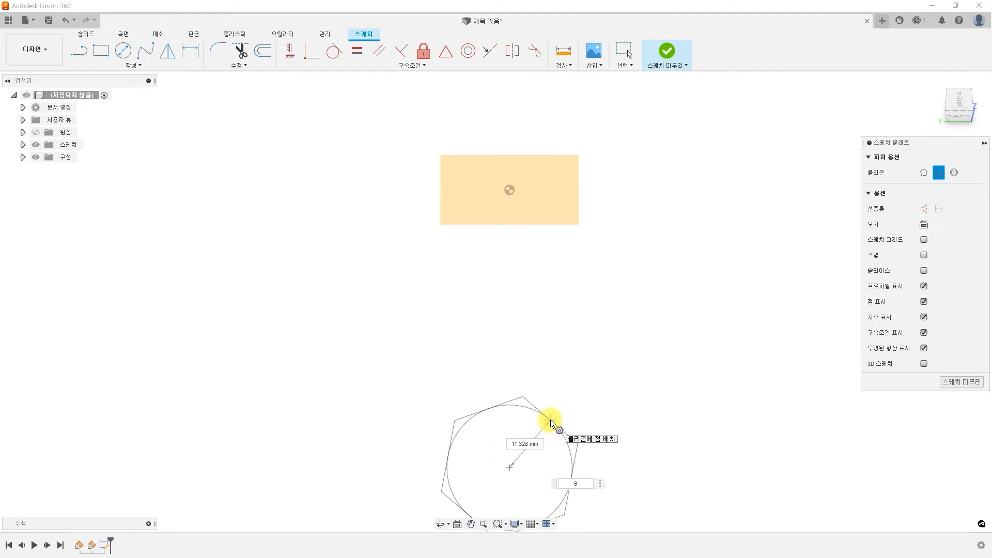
pyautogui.write('15')
pyautogui.press('BackSpace')
pyautogui.press('BackSpace')
pyautogui.press('BackSpace')
pyautogui.press('BackSpace')
pyautogui.press('BackSpace')
pyautogui.press('BackSpace')
pyautogui.press('BackSpace')
pyautogui.press('BackSpace')
pyautogui.press('BackSpace')
pyautogui.press('BackSpace')
pyautogui.press('BackSpace')
pyautogui.write('15')
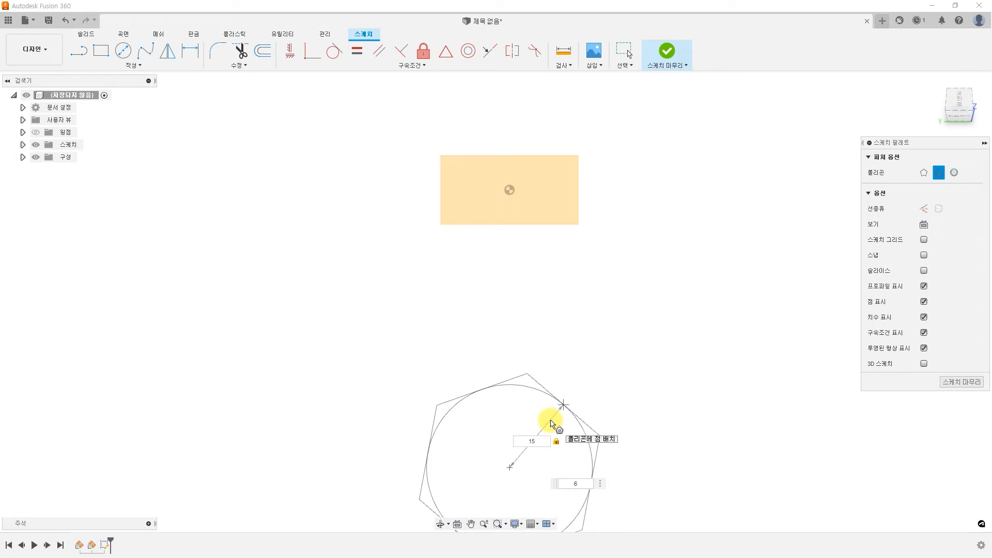
pyautogui.press('Tab')
pyautogui.write('3')
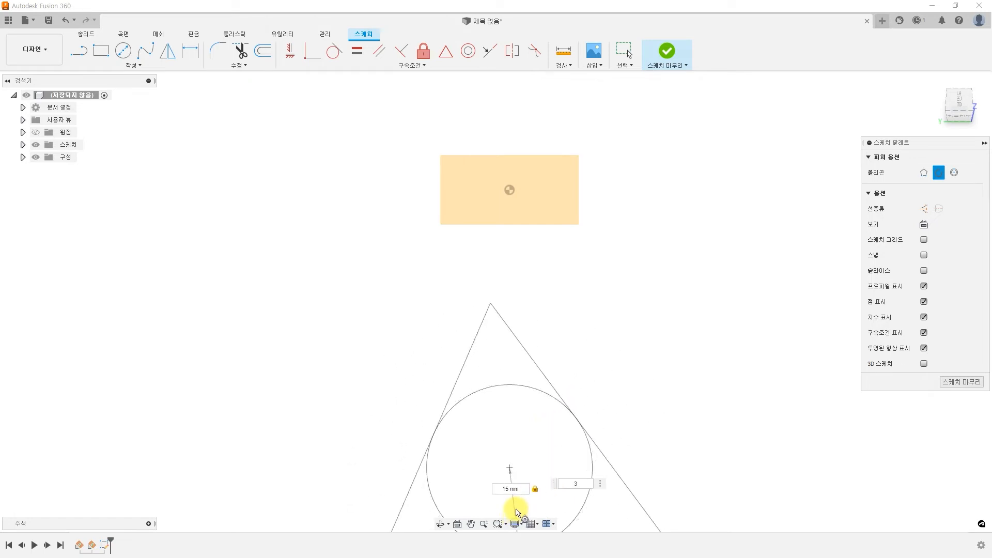
pyautogui.moveTo(516, 510)
pyautogui.mouseDown(button='middle')
pyautogui.moveTo(507, 487)
pyautogui.moveTo(513, 405)
pyautogui.mouseUp(button='middle')
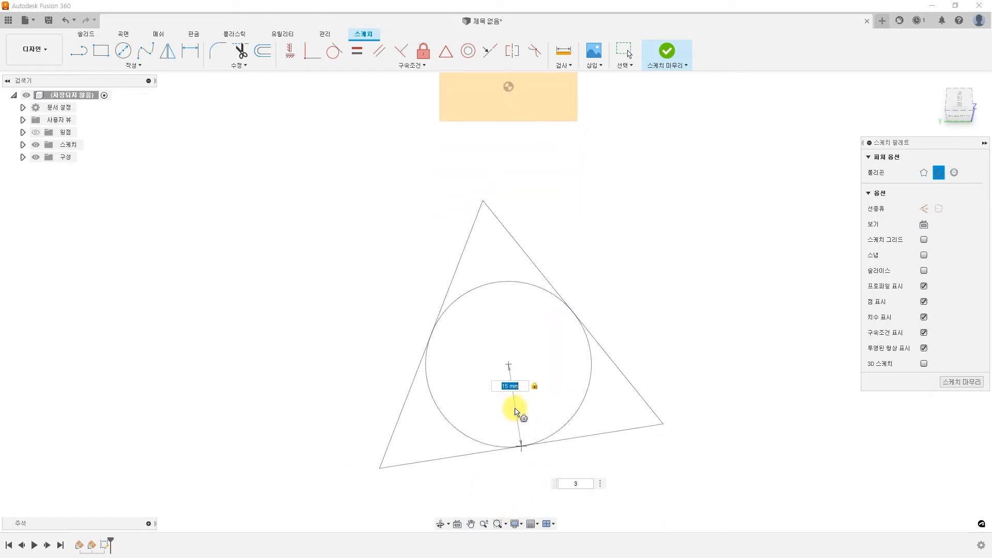
pyautogui.click(510, 451)
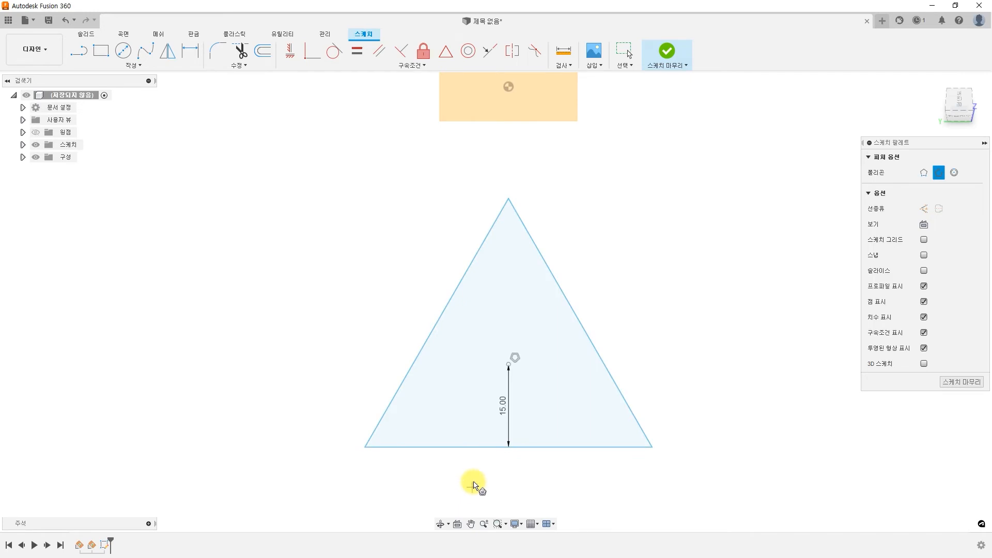
# - Constrain the triangle's base to horizontal and align its centre point vertically with the sketch origin
pyautogui.click(296, 55)
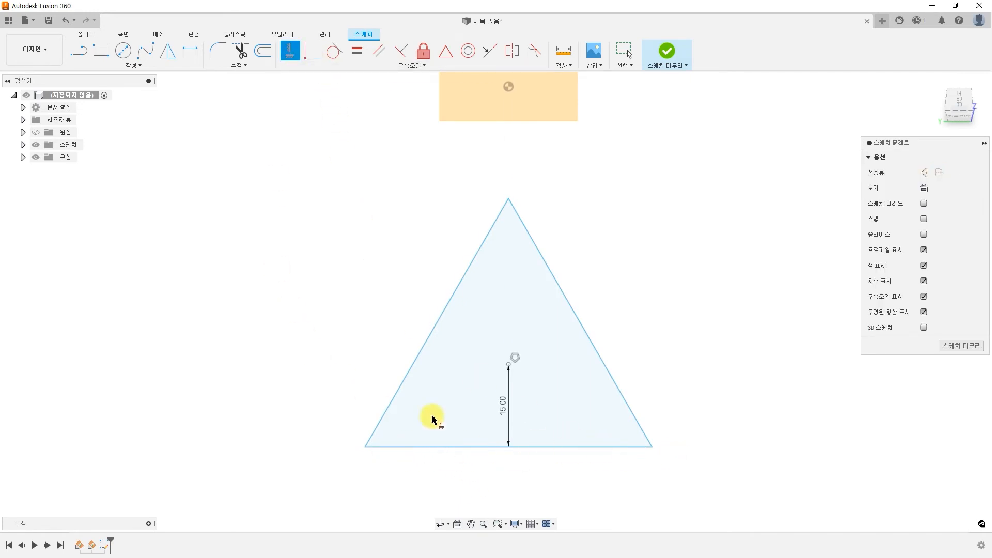
pyautogui.click(593, 446)
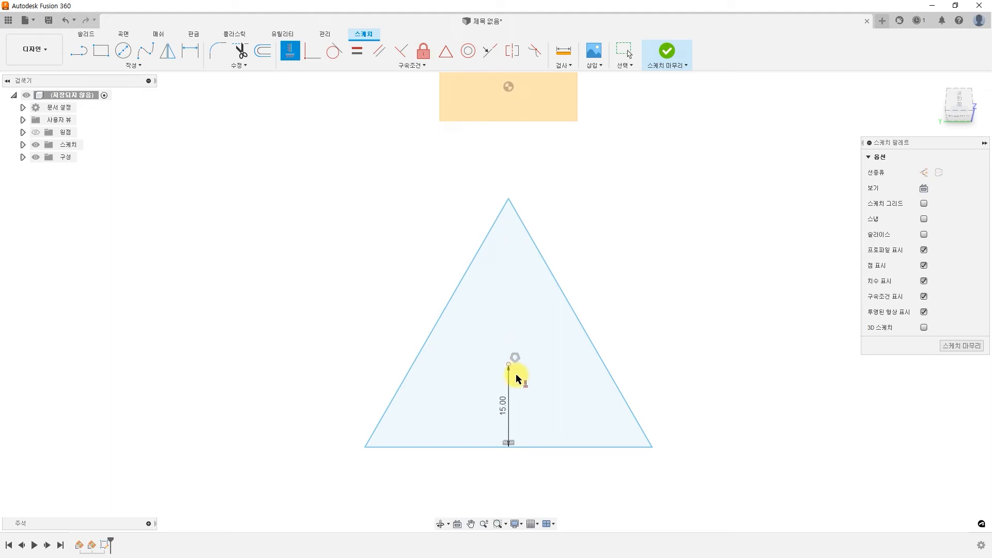
pyautogui.click(509, 87)
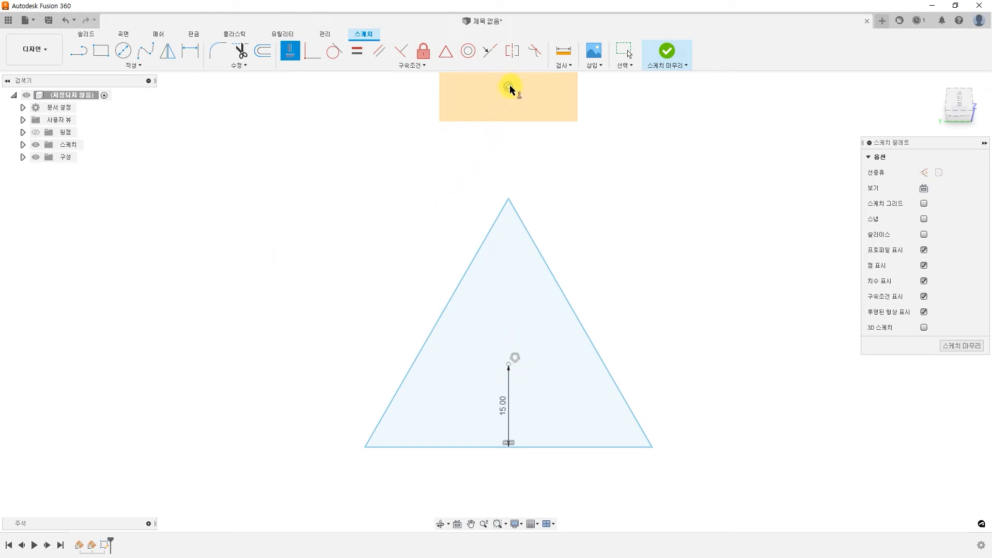
pyautogui.click(509, 364)
pyautogui.scroll(-2, 601, 331)
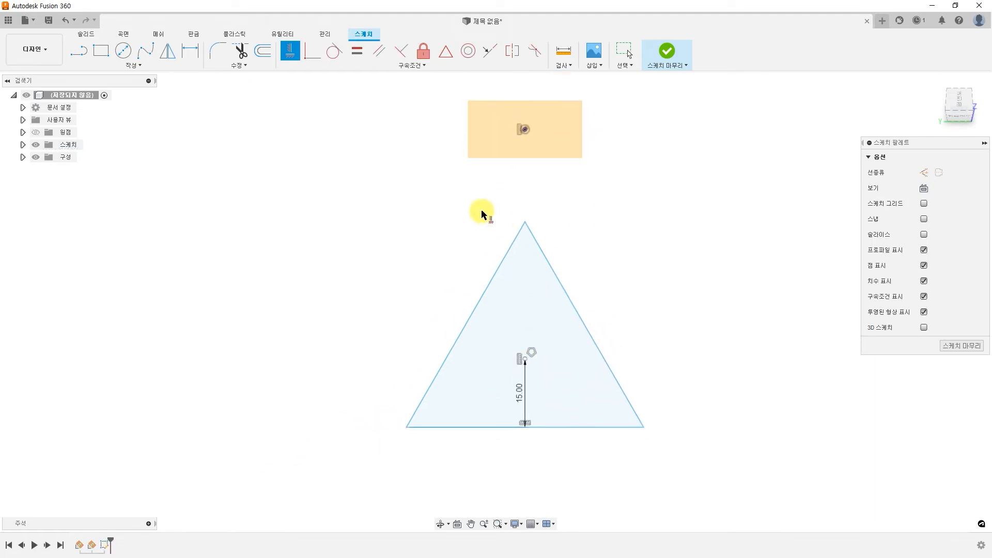
# - Dimension the distance from the sketch origin to the triangle's centre as 60 mm and finish the sketch
pyautogui.click(190, 50)
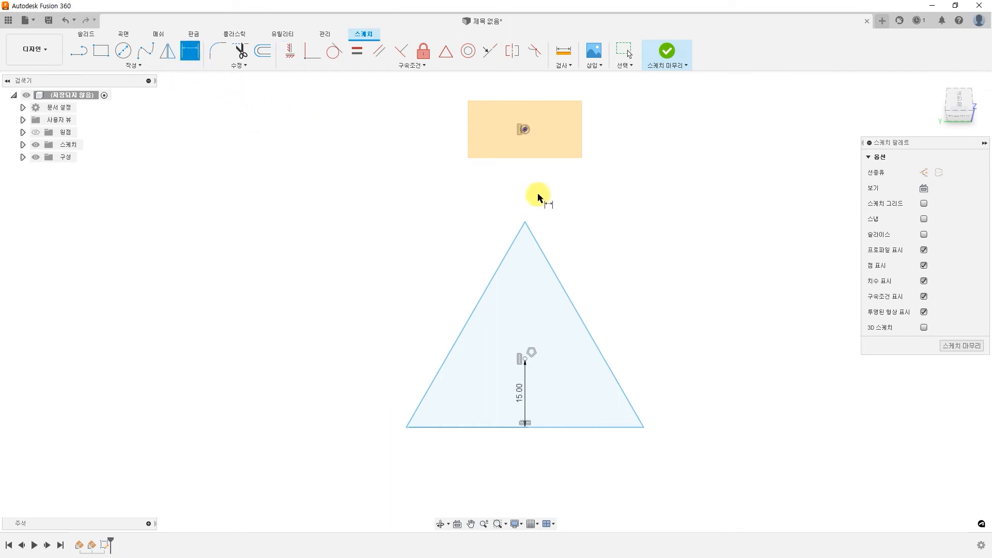
pyautogui.click(524, 129)
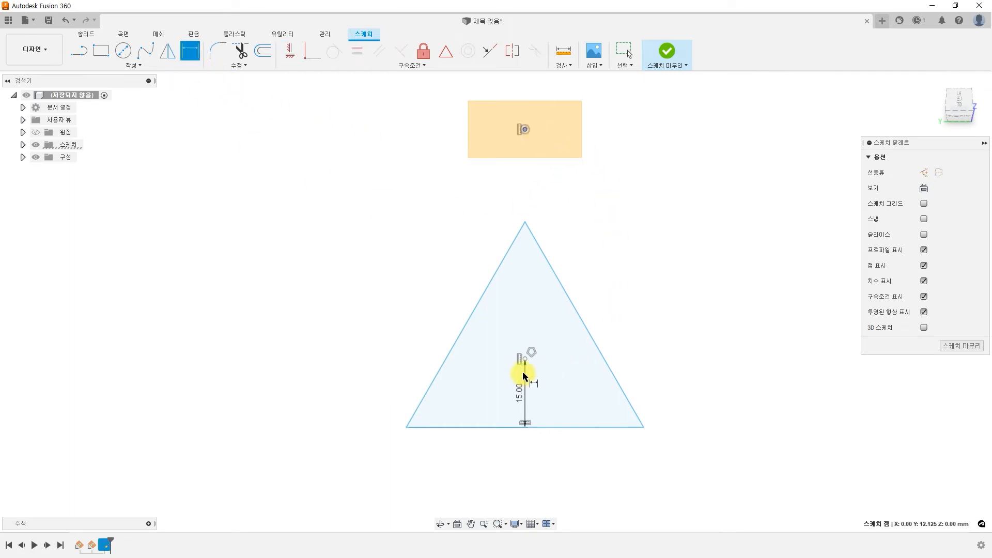
pyautogui.click(525, 359)
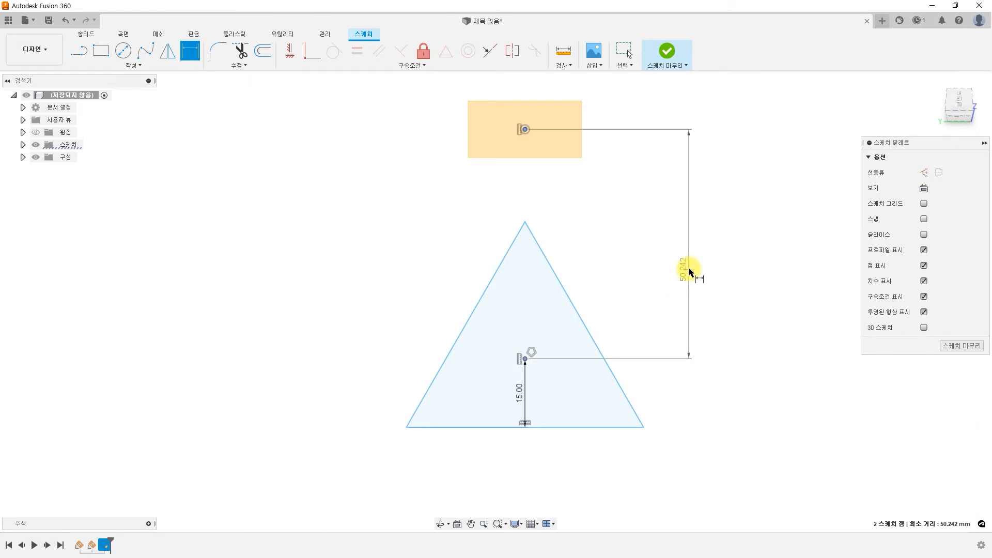
pyautogui.click(691, 274)
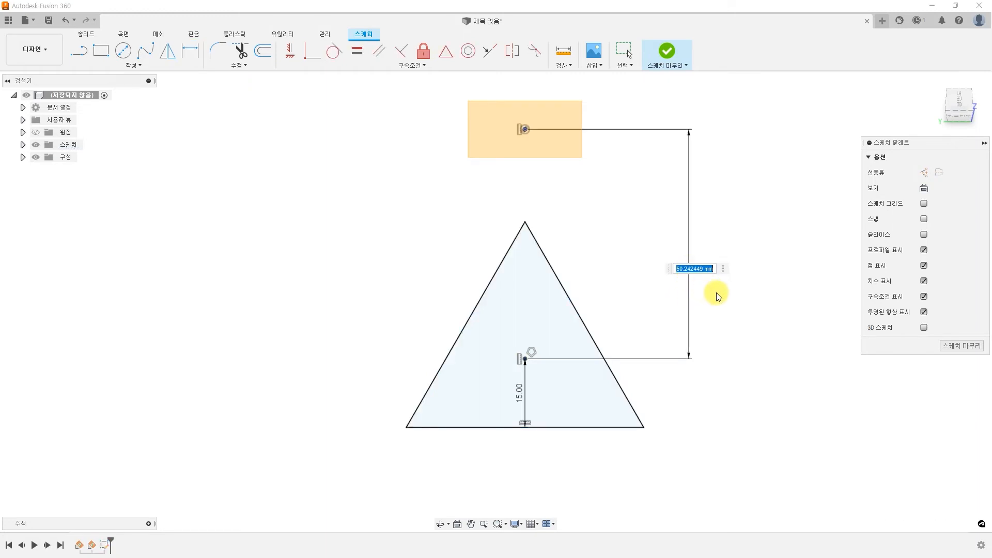
pyautogui.write('60')
pyautogui.press('Return')
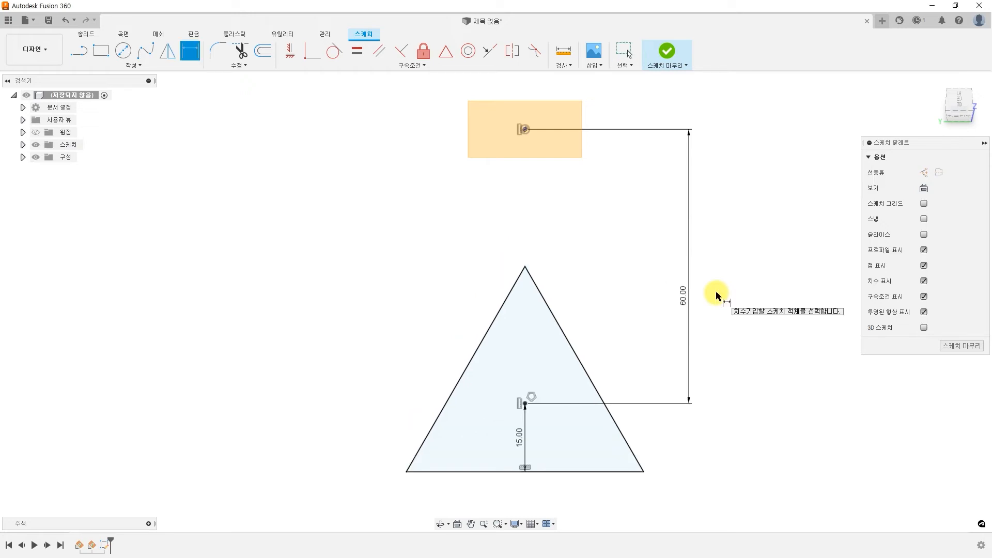
pyautogui.click(666, 51)
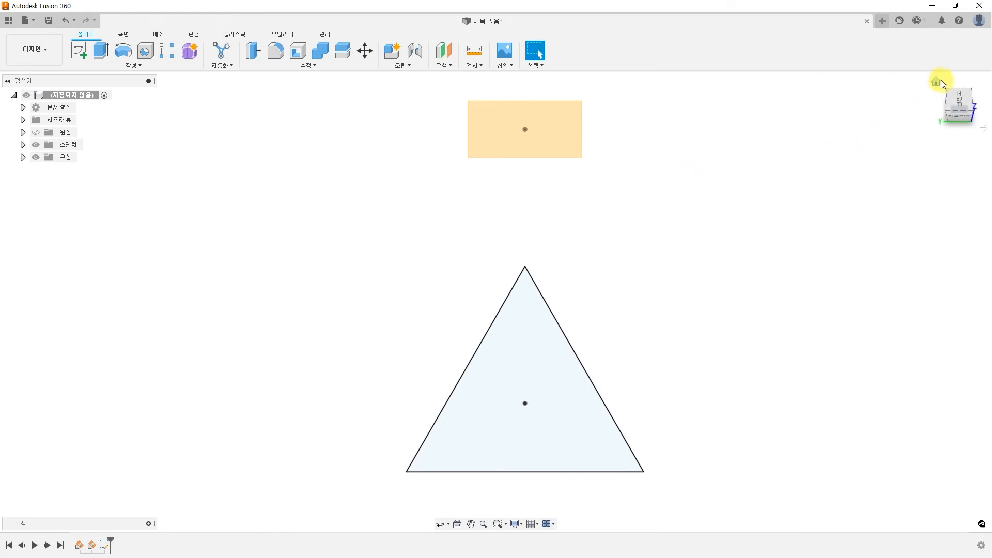
# - Return to the home view and start a new sketch on the YZ origin plane
pyautogui.click(935, 83)
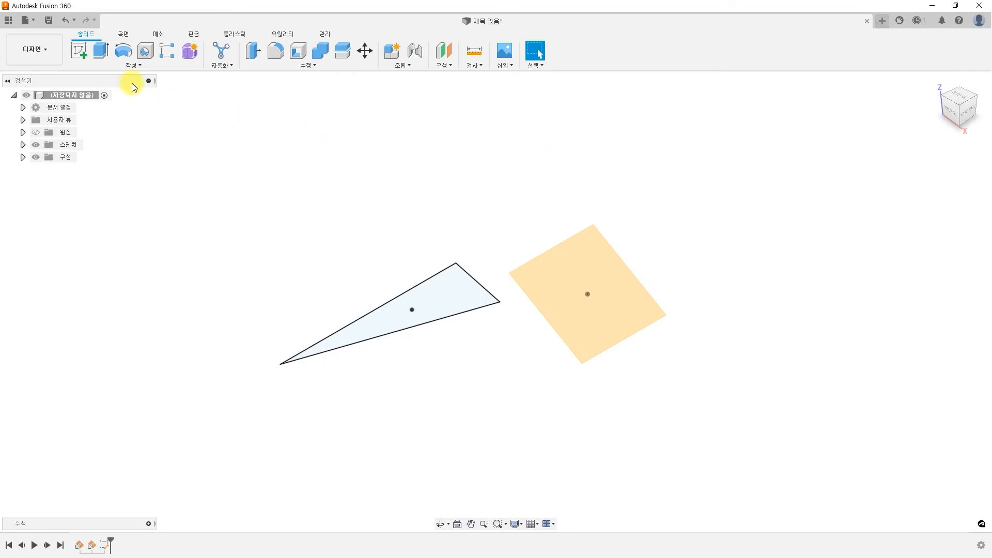
pyautogui.click(78, 52)
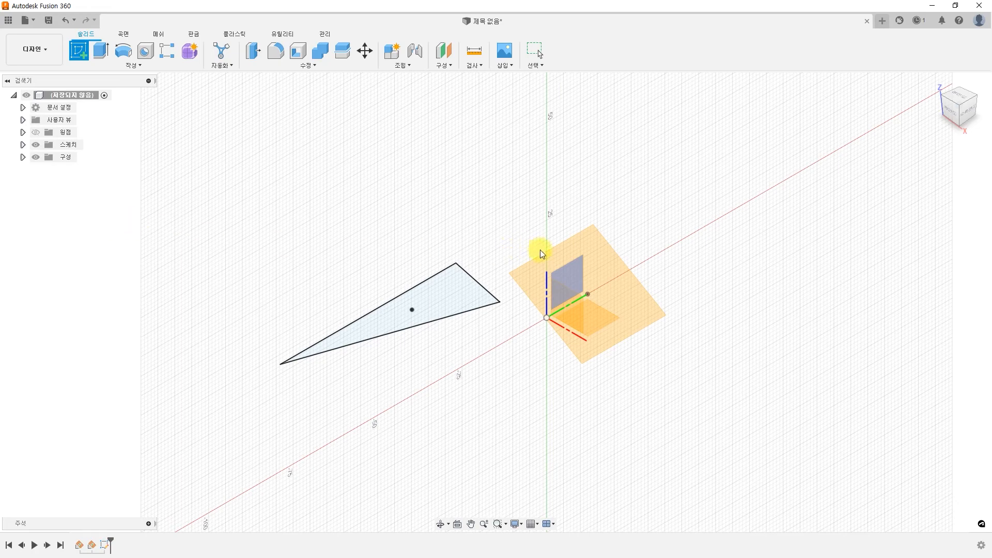
pyautogui.click(577, 270)
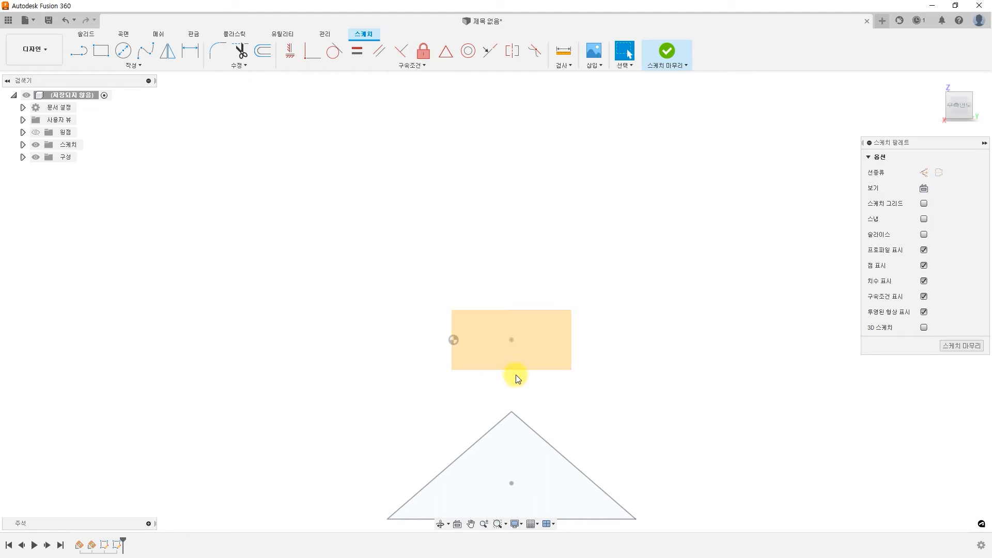
# - Draw a 30 mm diameter circle centred about 38 mm directly above the construction planes' centre point
pyautogui.click(517, 339)
pyautogui.click(124, 54)
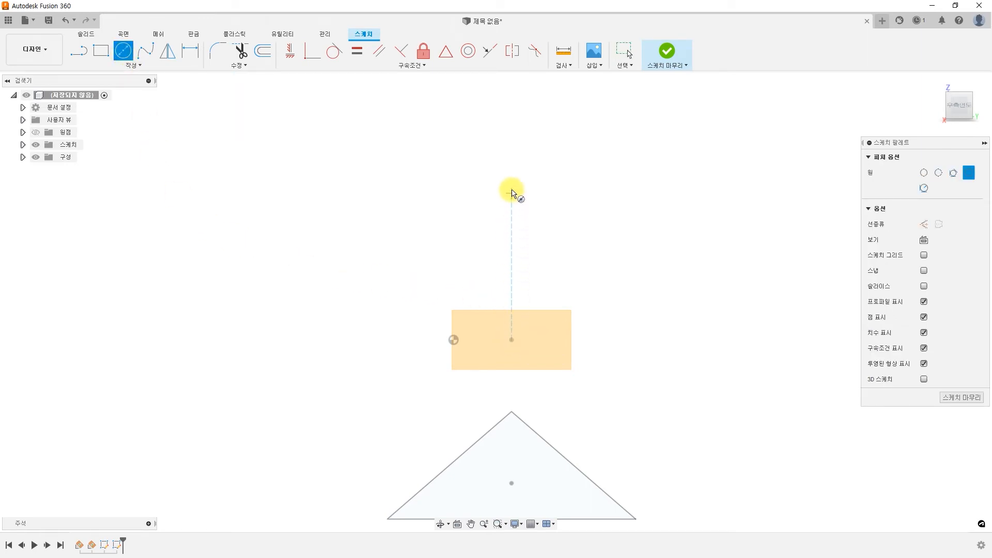
pyautogui.click(512, 161)
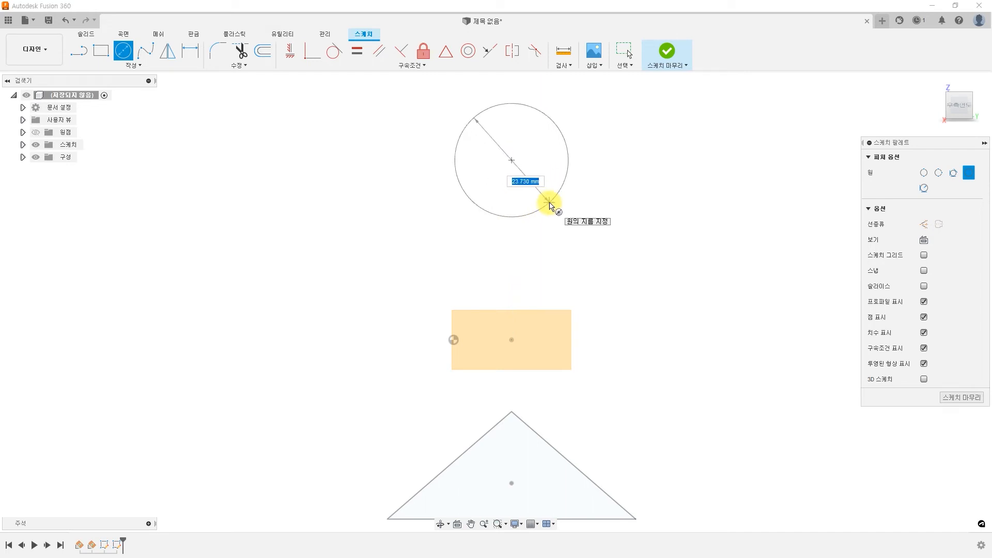
pyautogui.write('30')
pyautogui.press('Tab')
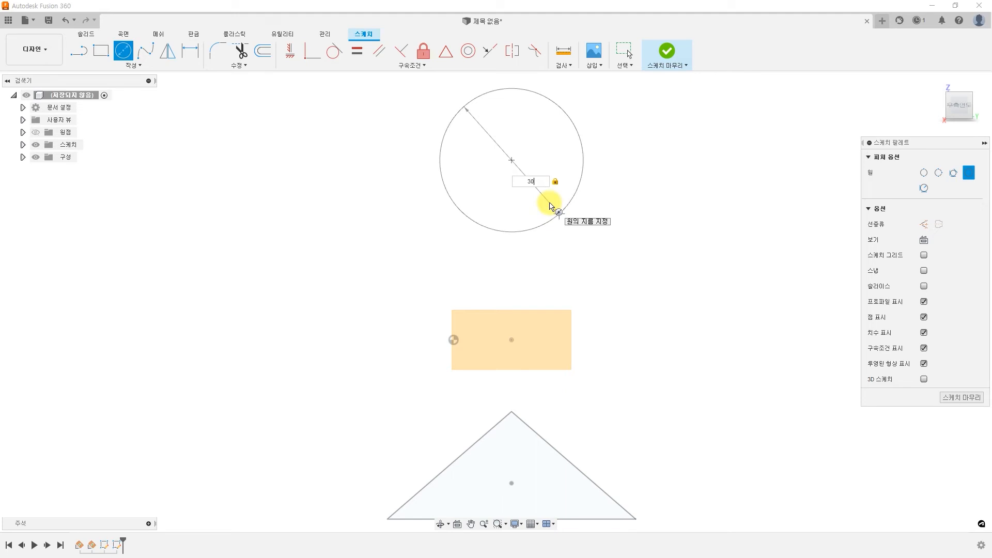
pyautogui.press('Return')
pyautogui.press('Escape')
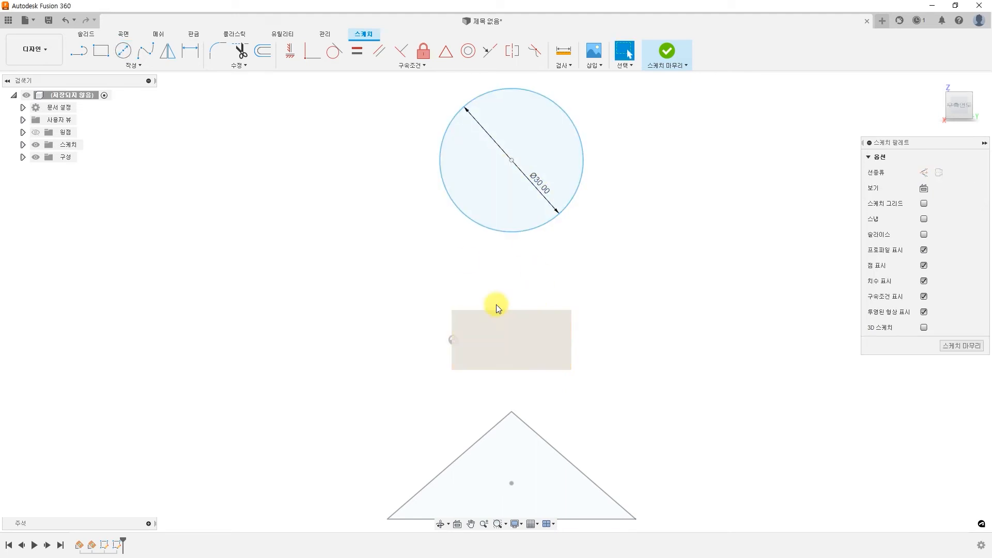
# - Constrain the circle's centre to be vertically aligned with the construction planes' centre point
pyautogui.click(292, 58)
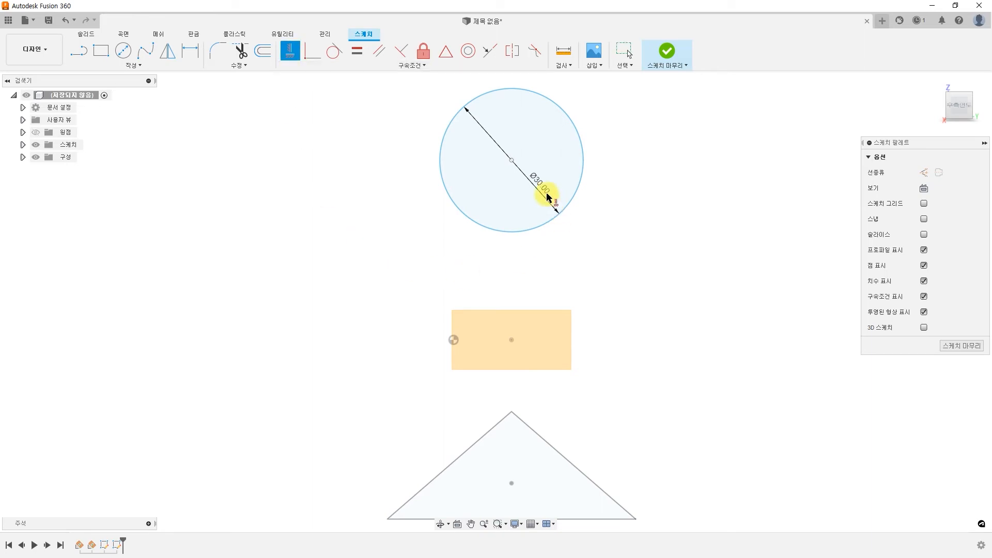
pyautogui.click(512, 160)
pyautogui.click(520, 341)
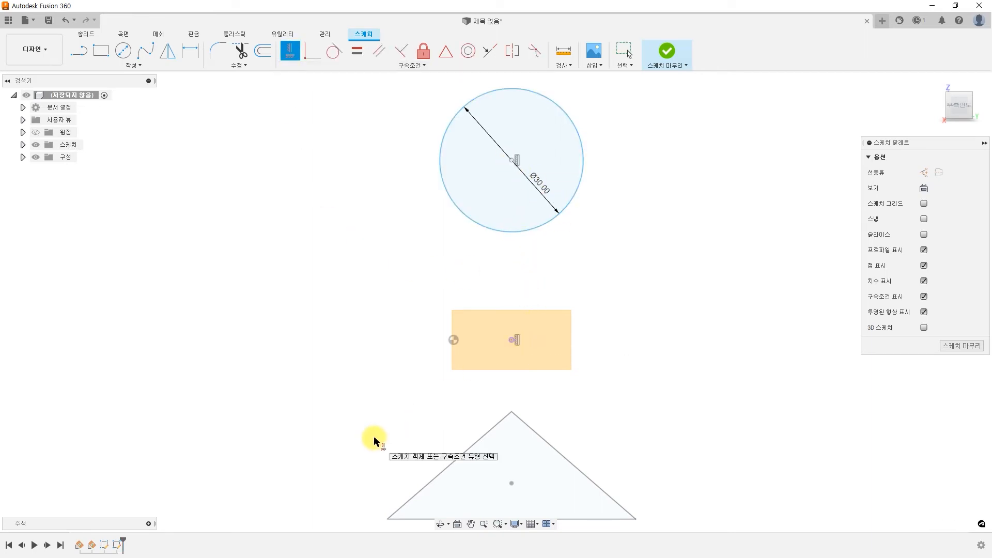
# - Dimension the distance from the construction planes' centre point to the circle's centre as 60 mm and finish the sketch
pyautogui.click(190, 50)
pyautogui.click(512, 340)
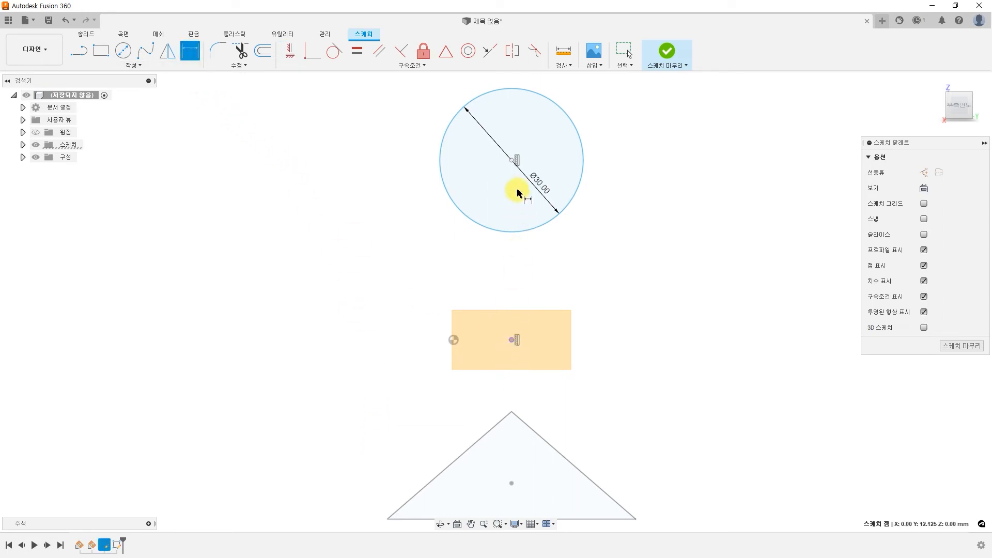
pyautogui.click(581, 163)
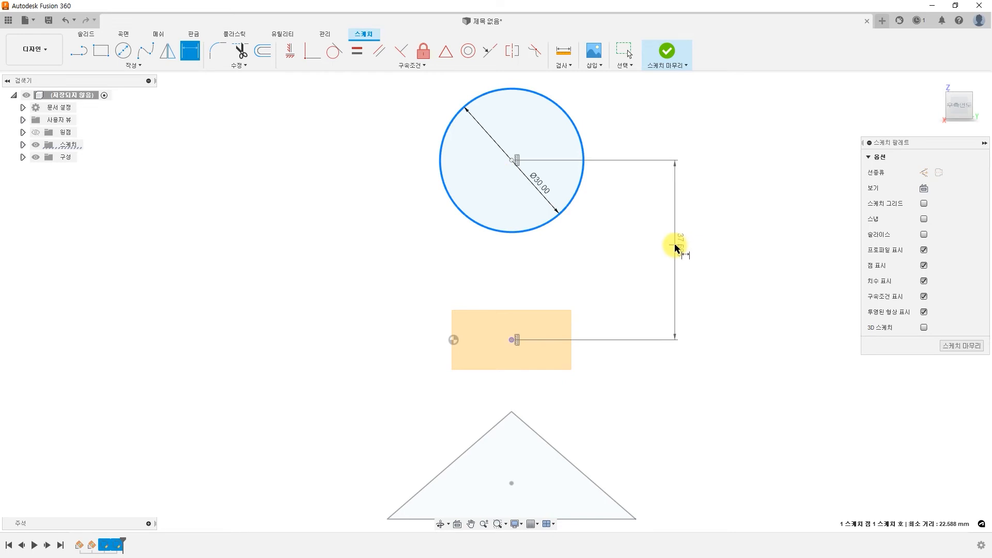
pyautogui.click(674, 245)
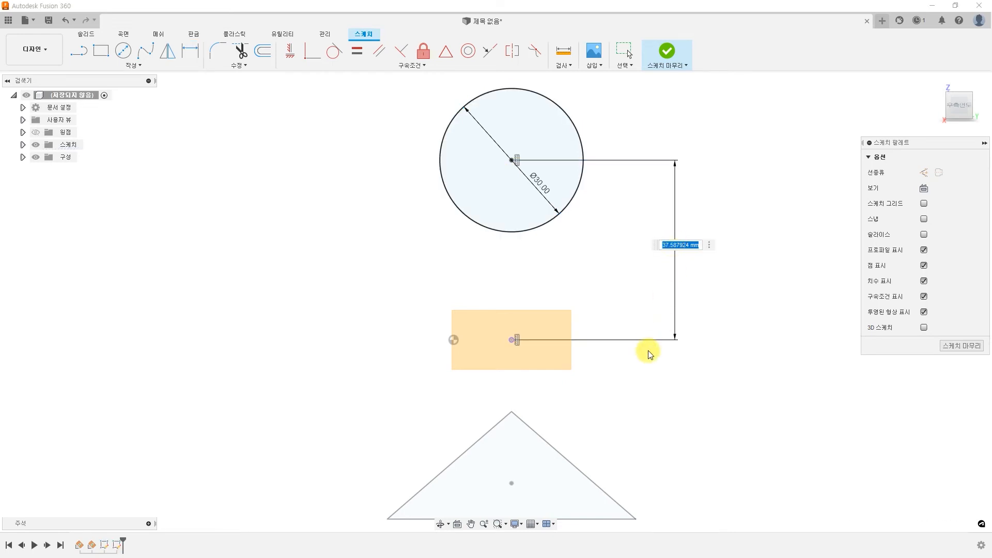
pyautogui.write('60')
pyautogui.press('Return')
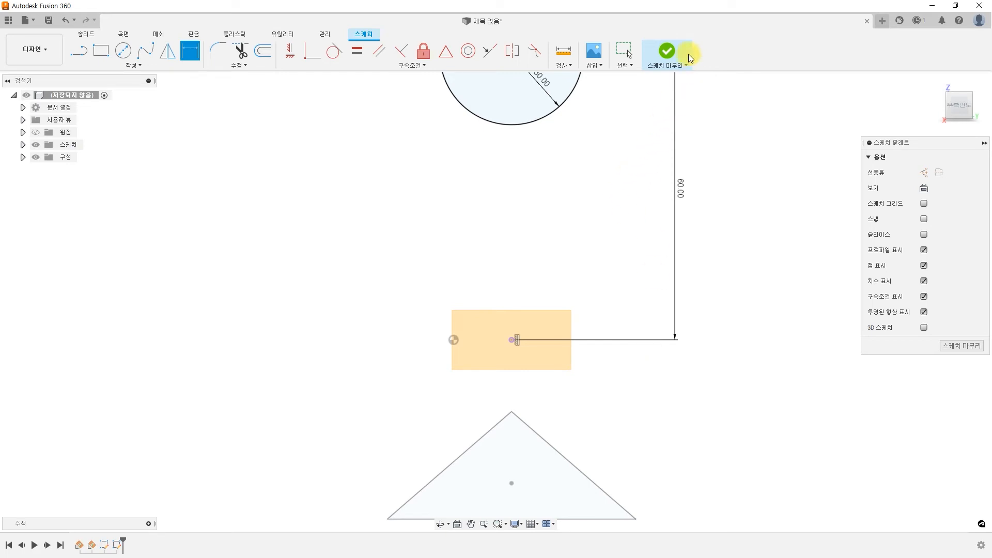
pyautogui.click(672, 56)
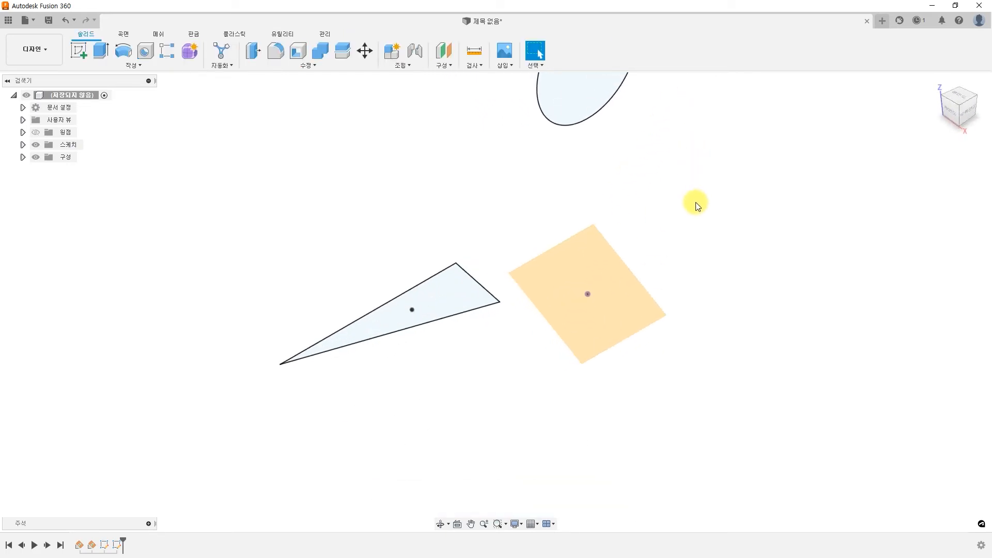
pyautogui.moveTo(696, 203); pyautogui.dragTo(673, 309, button='middle')
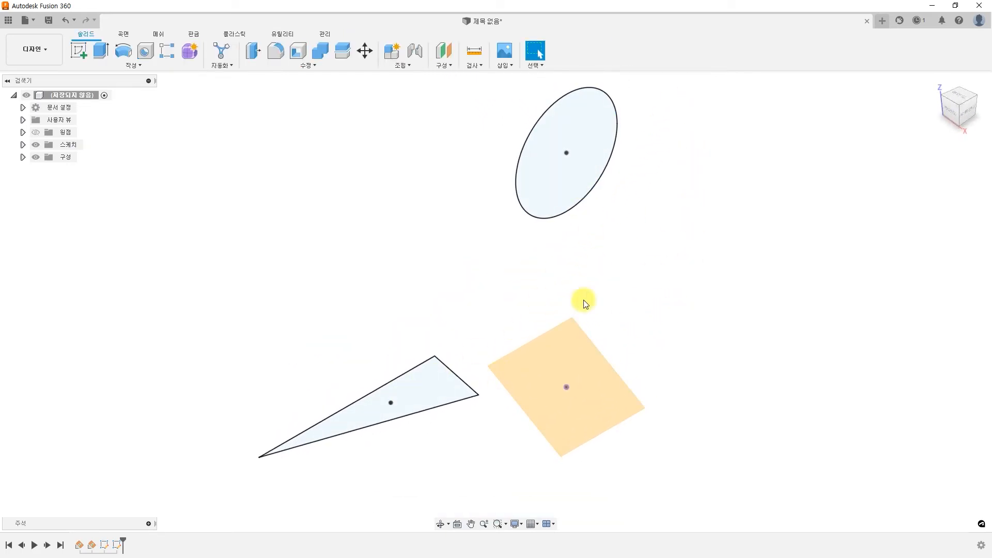
pyautogui.moveTo(711, 291); pyautogui.dragTo(686, 281, button='middle')
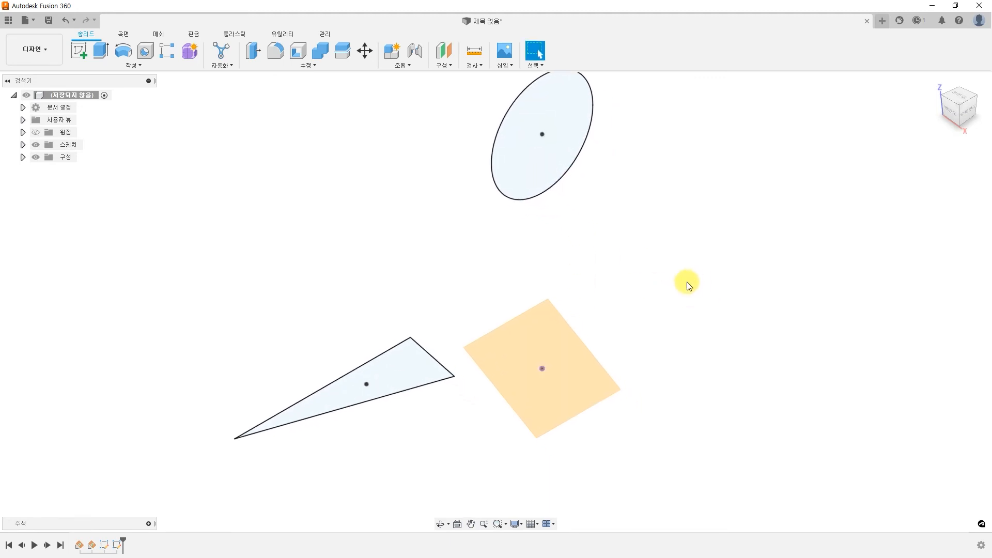
# - Start a new sketch on the one visible angled construction plane
pyautogui.click(607, 388)
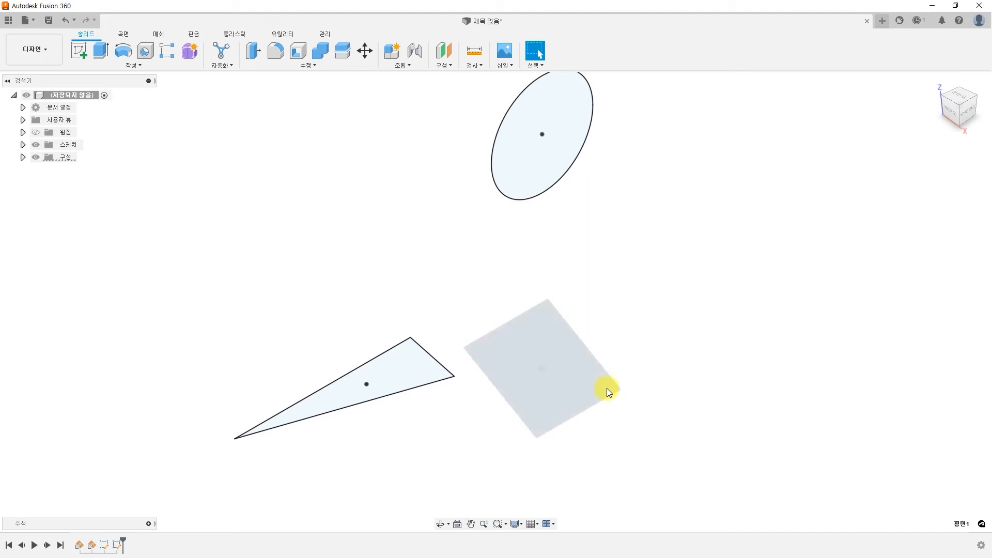
pyautogui.rightClick(606, 389)
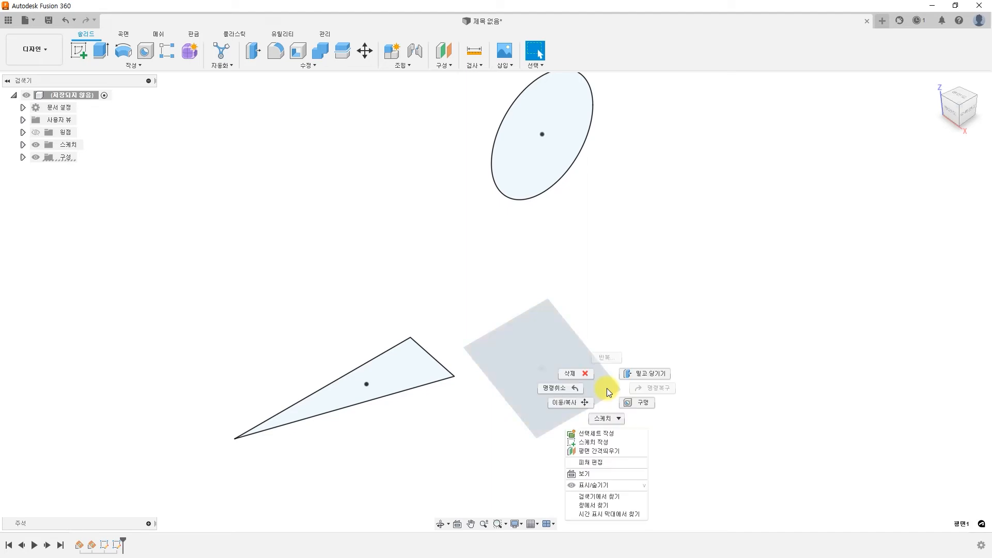
pyautogui.click(613, 443)
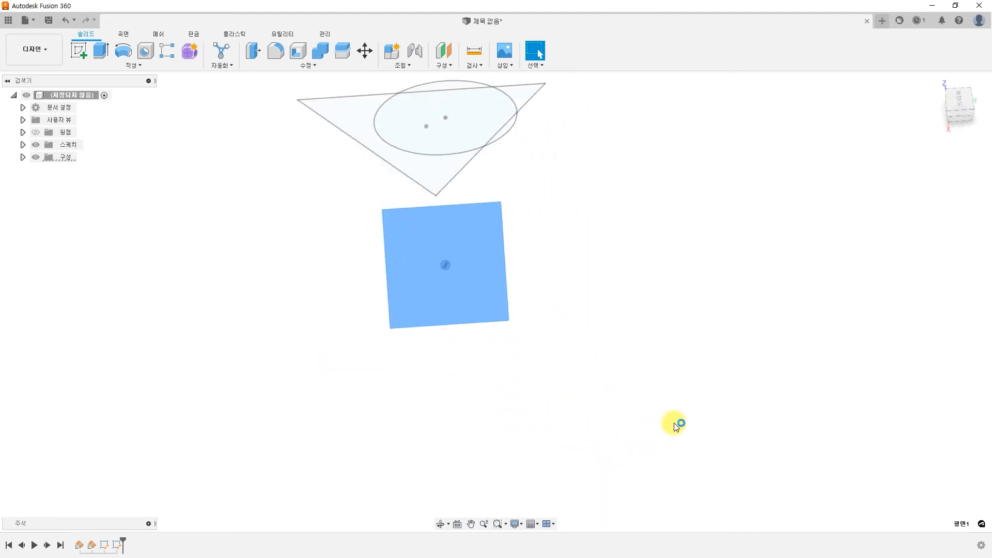
# - Draw a 40 mm wide, 20 mm high centre rectangle centred about 37.5 mm directly below the construction planes' centre point
pyautogui.click(136, 66)
pyautogui.moveTo(124, 89)
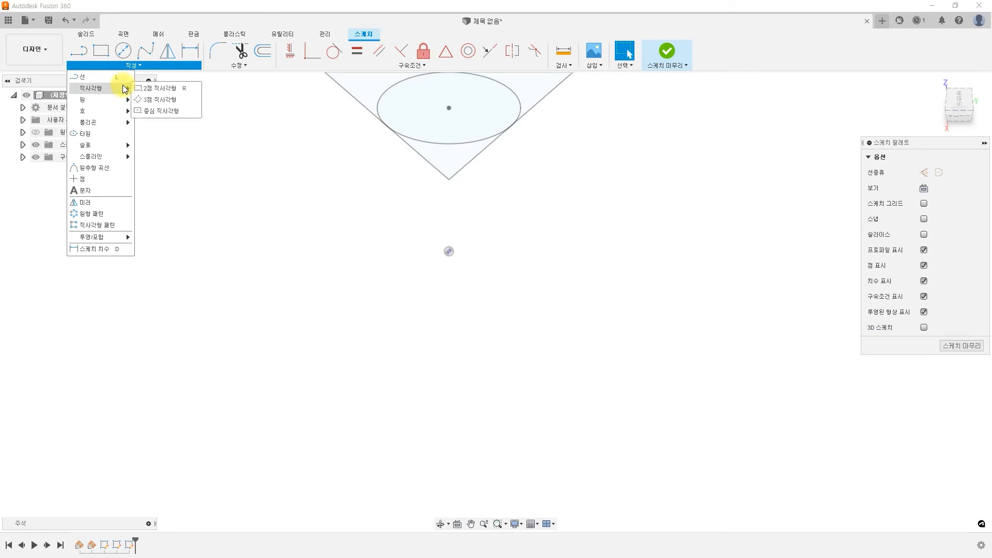
pyautogui.click(156, 112)
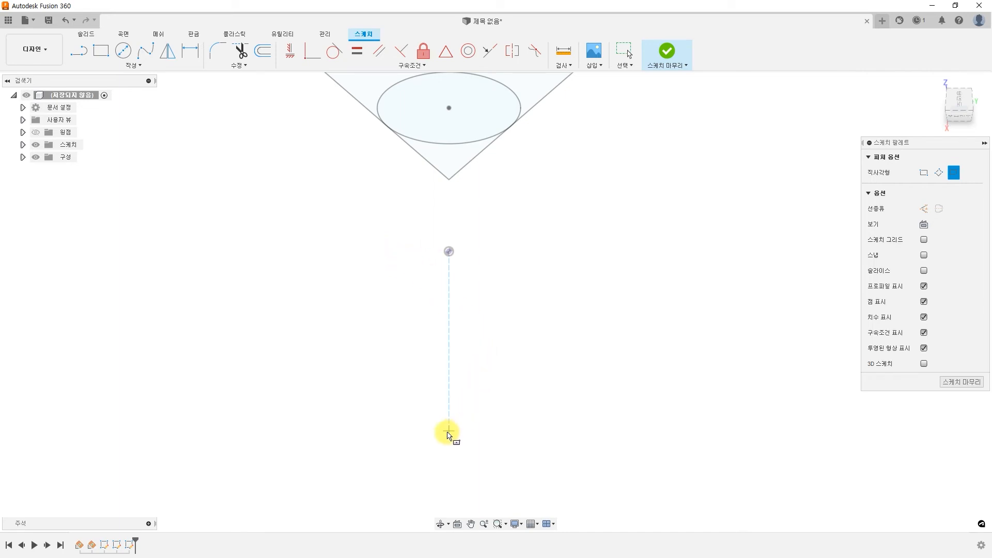
pyautogui.click(449, 430)
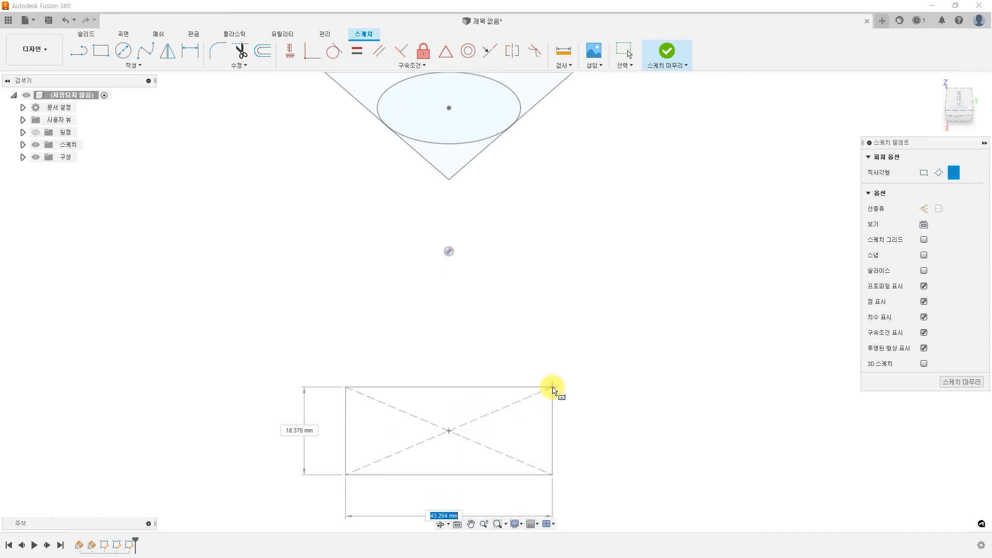
pyautogui.write('40')
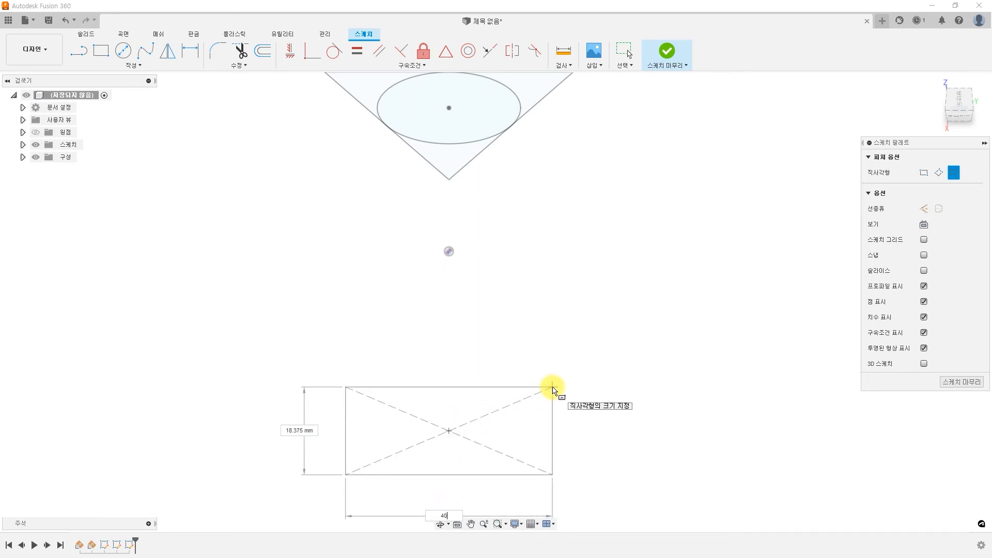
pyautogui.press('Tab')
pyautogui.write('20')
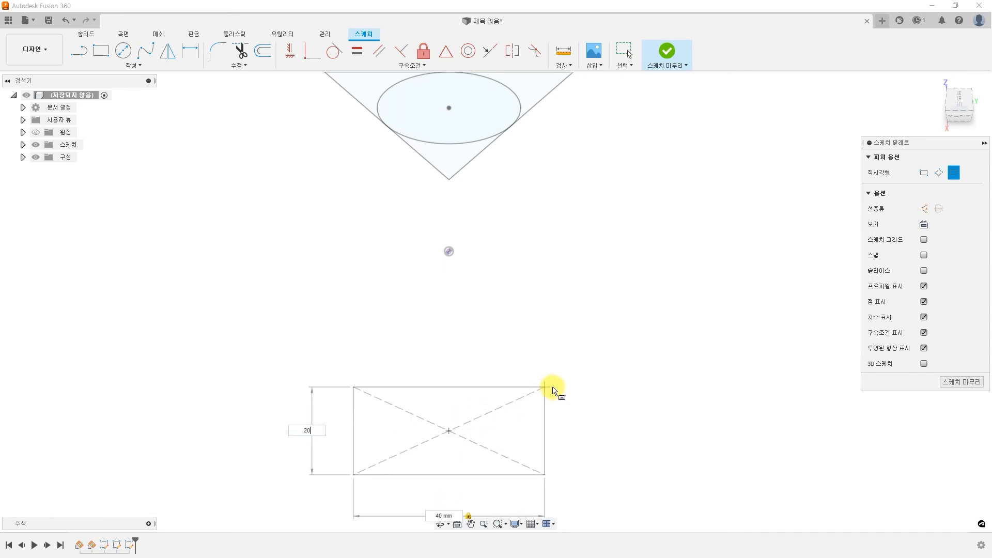
pyautogui.press('Return')
pyautogui.press('Escape')
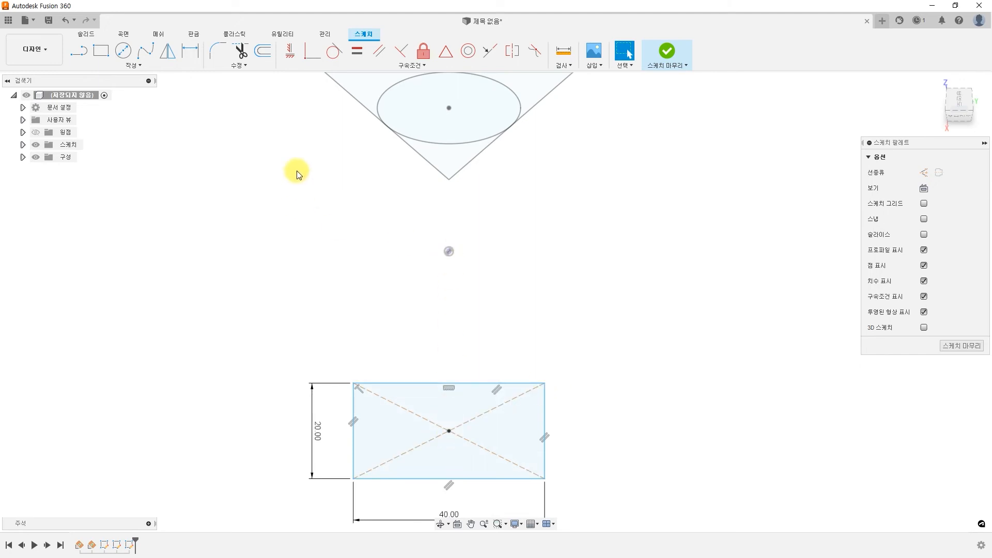
# - Constrain the rectangle's centre to be vertically aligned with the construction planes' centre point
pyautogui.click(290, 50)
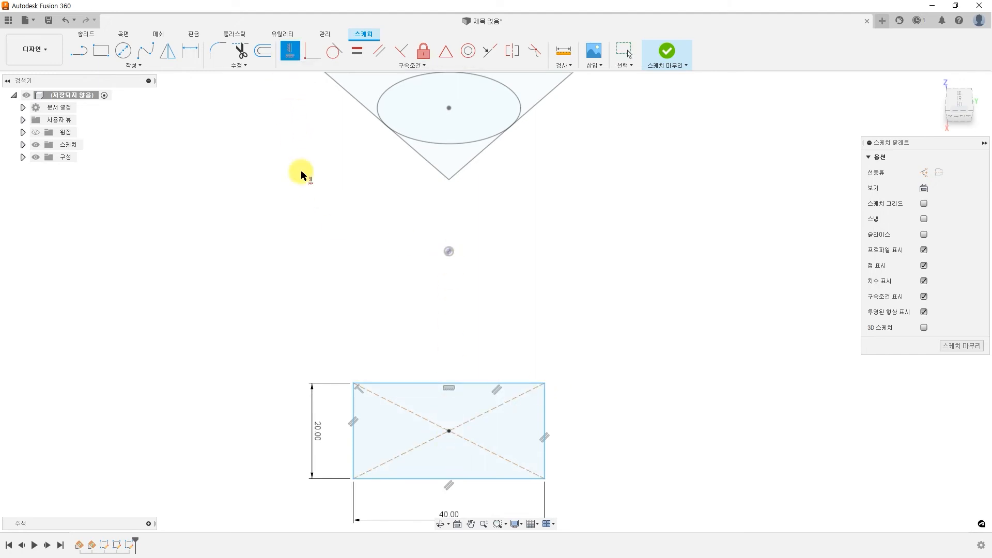
pyautogui.click(449, 252)
pyautogui.click(449, 433)
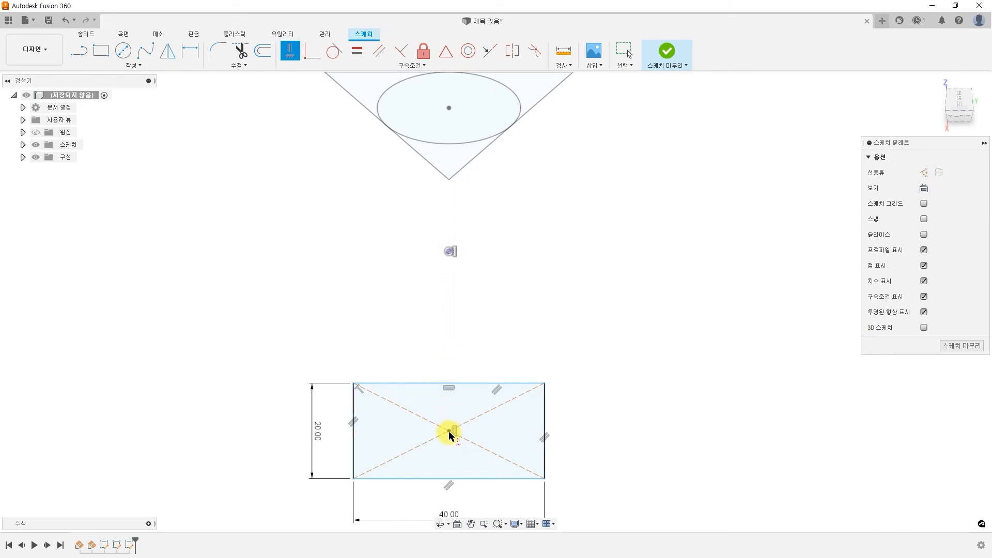
# - Dimension the distance from the construction planes' centre point to the rectangle's centre as 60 mm and finish the sketch
pyautogui.click(193, 57)
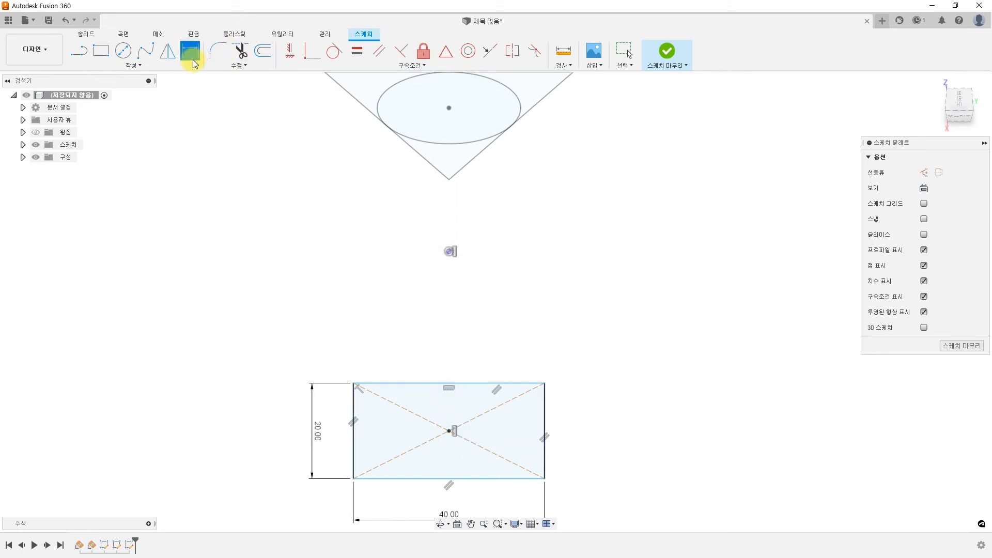
pyautogui.click(449, 432)
pyautogui.click(618, 353)
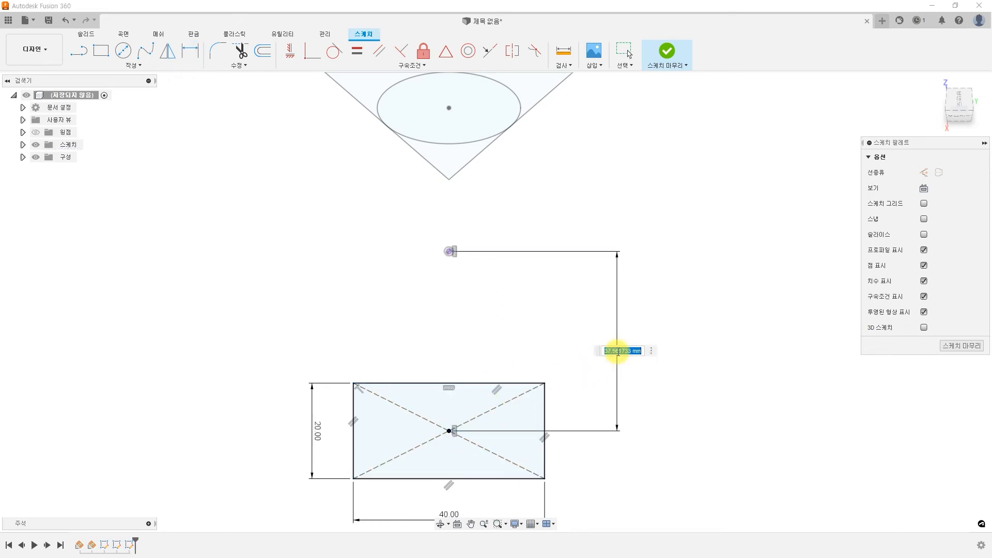
pyautogui.write('60')
pyautogui.press('Return')
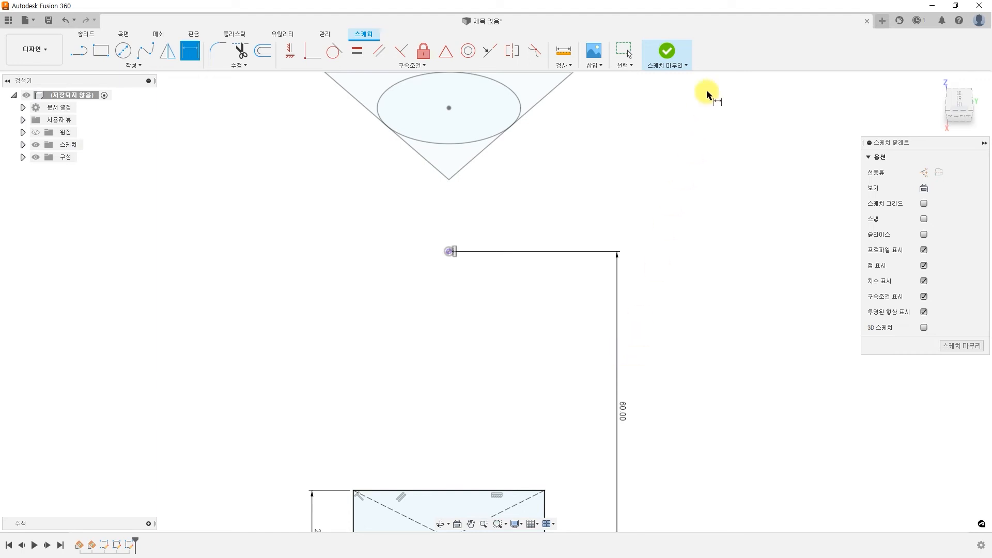
pyautogui.click(673, 63)
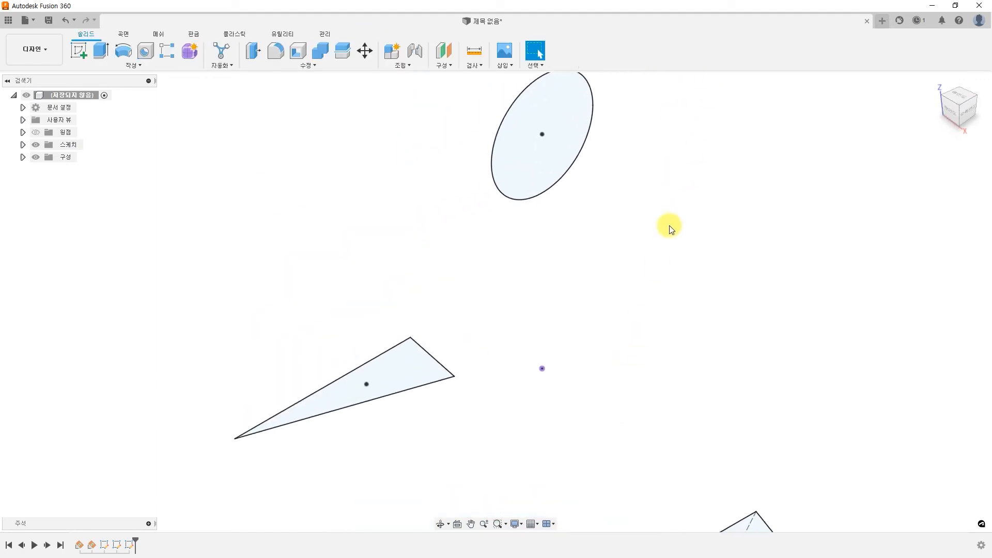
# - Start a Loft in the home view and pick the triangle, circle and rectangle as its profiles, in that order
pyautogui.click(933, 81)
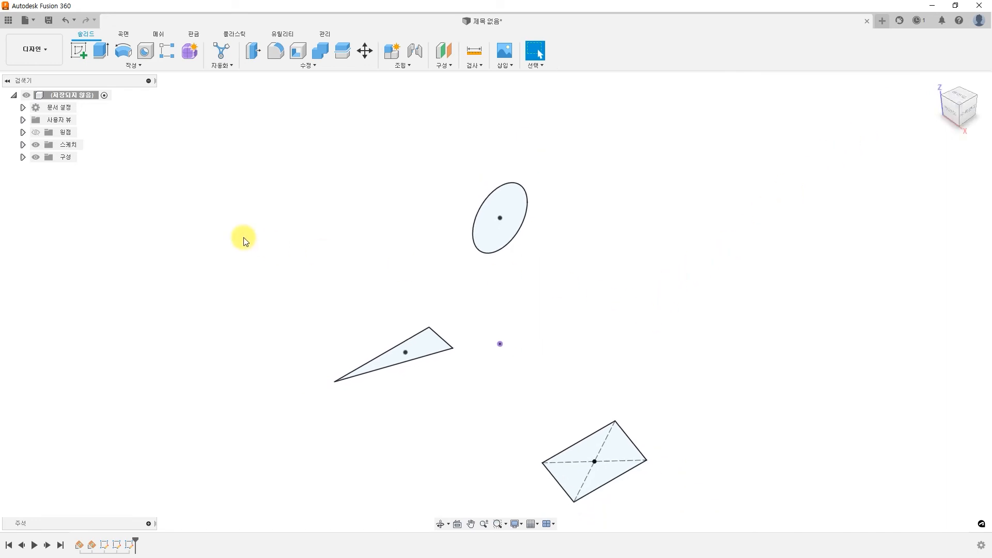
pyautogui.click(129, 66)
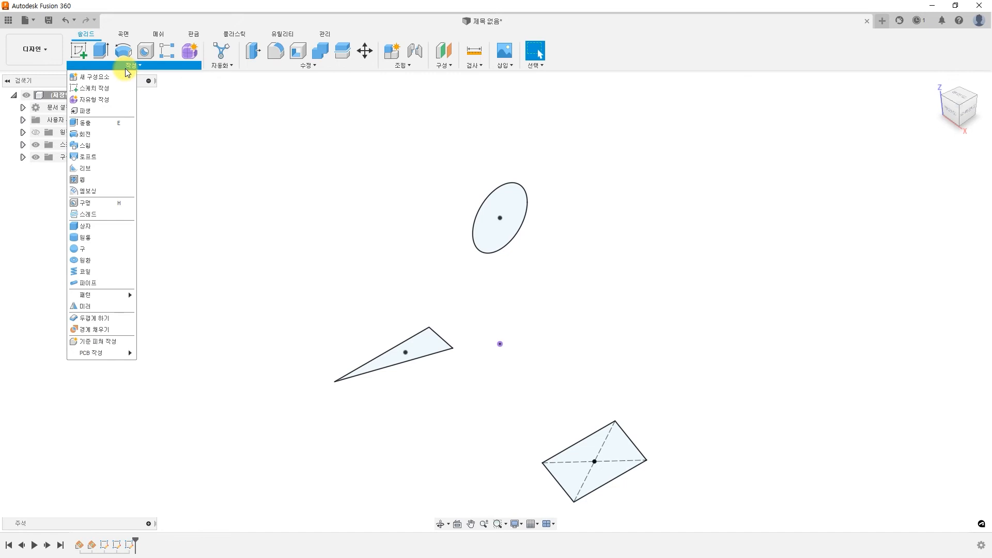
pyautogui.click(105, 156)
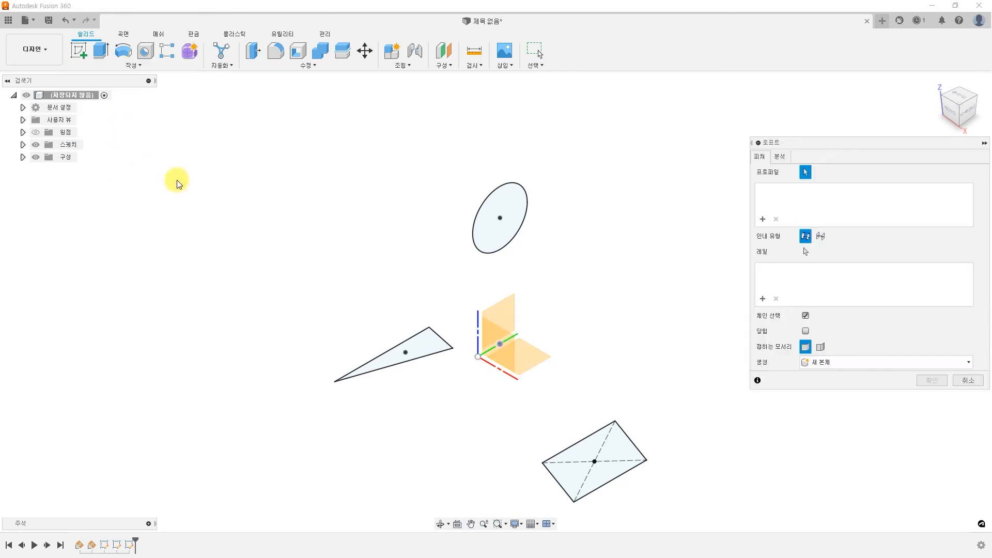
pyautogui.click(420, 346)
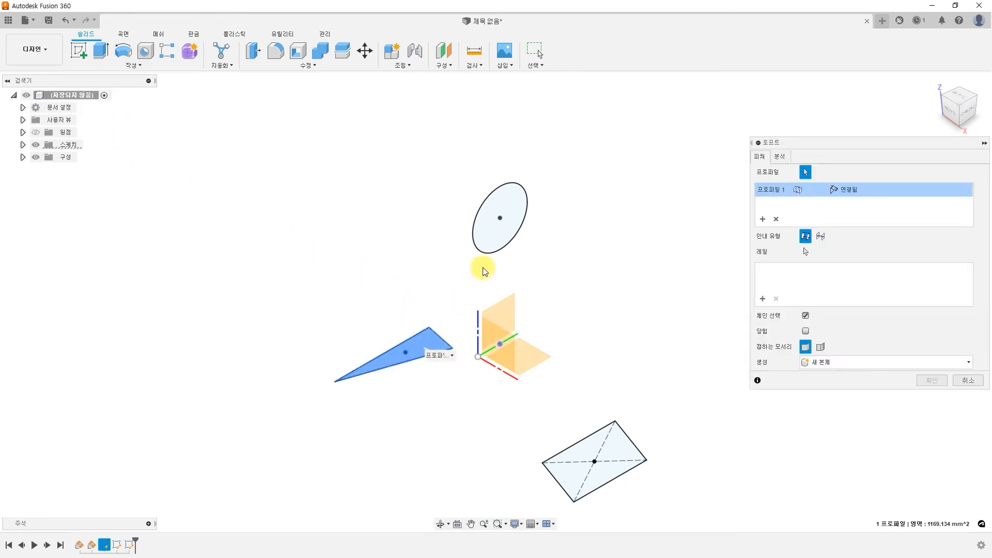
pyautogui.click(496, 241)
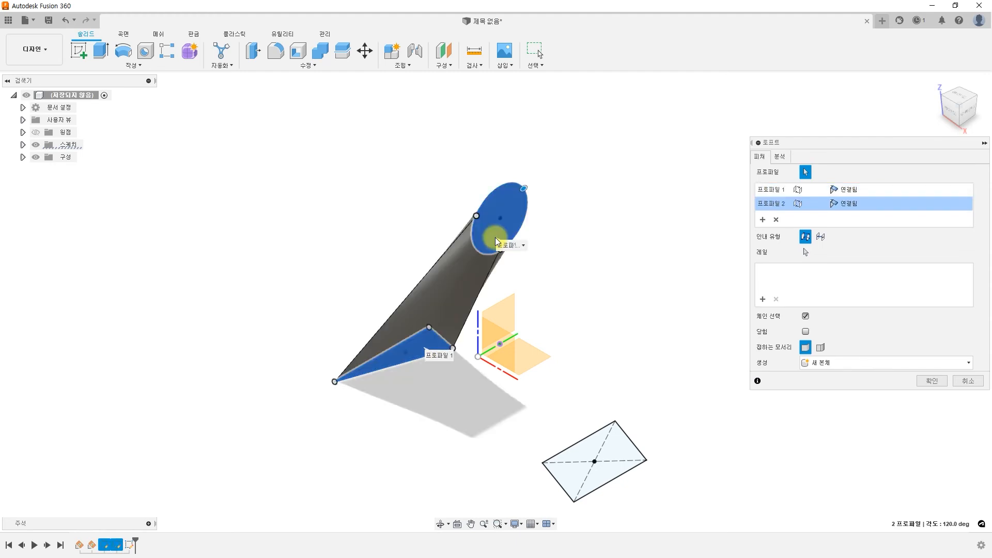
pyautogui.click(620, 447)
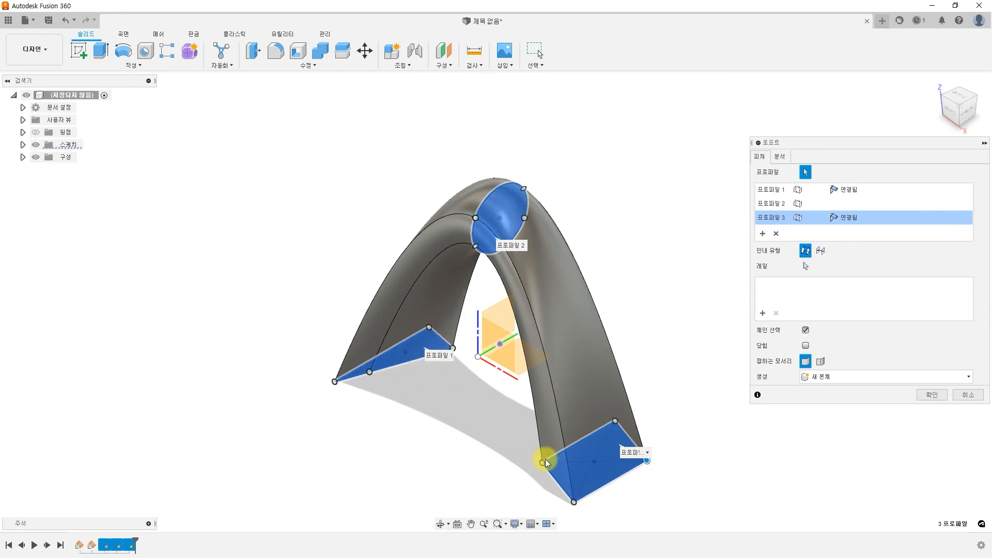
# - Reorder the loft profiles so that the rectangle is first, the triangle second and the circle third
pyautogui.click(812, 219)
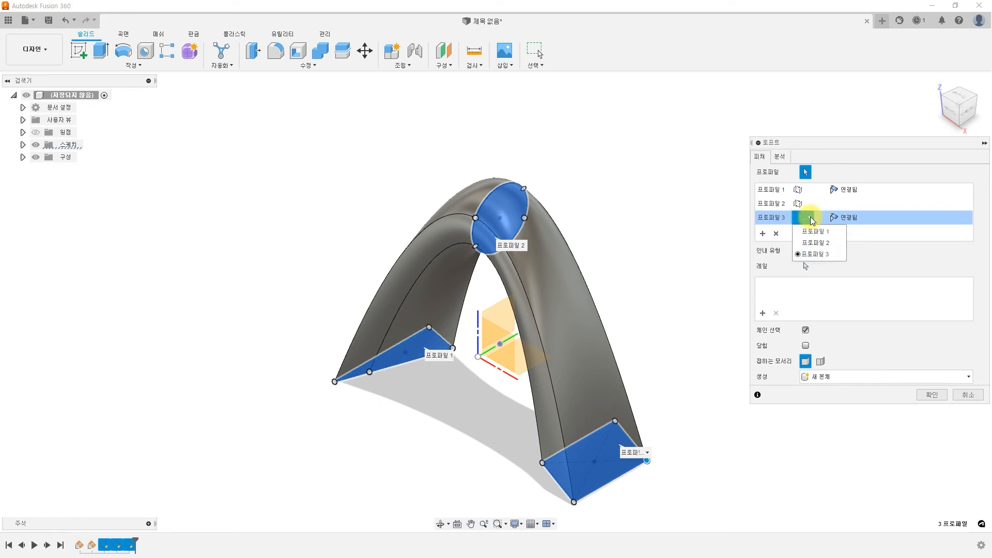
pyautogui.click(816, 243)
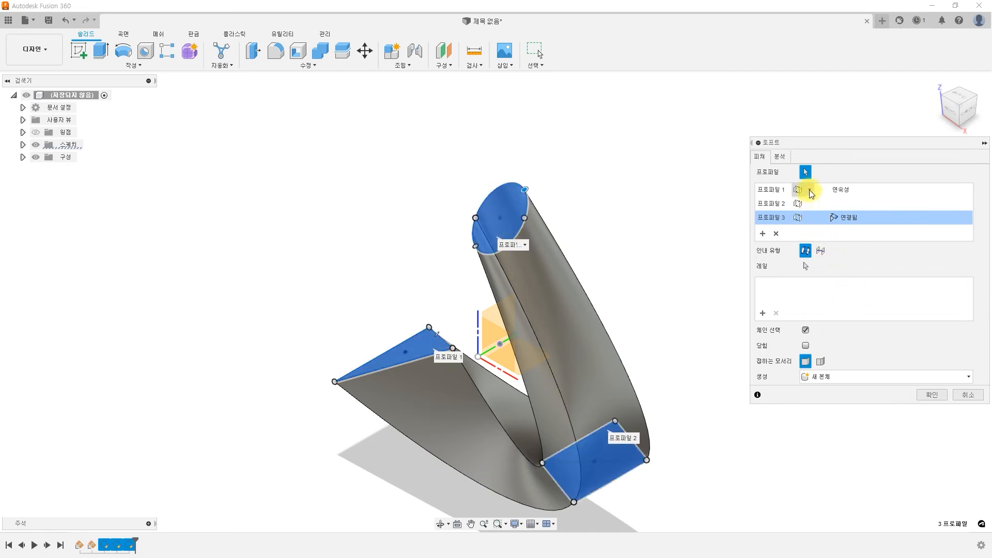
pyautogui.moveTo(811, 194); pyautogui.dragTo(821, 222)
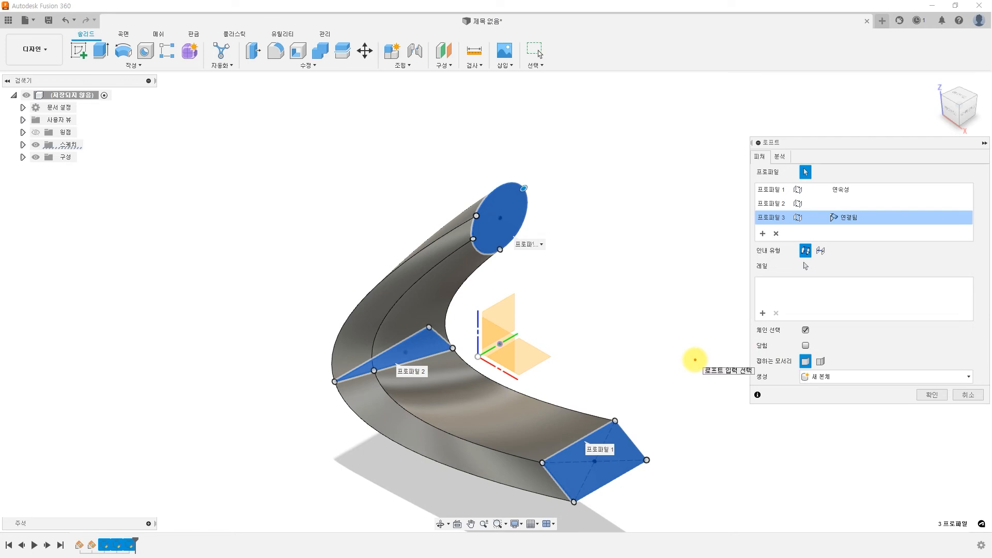
pyautogui.moveTo(513, 397)
pyautogui.mouseDown()
pyautogui.moveTo(564, 458)
pyautogui.moveTo(605, 484)
pyautogui.mouseUp()
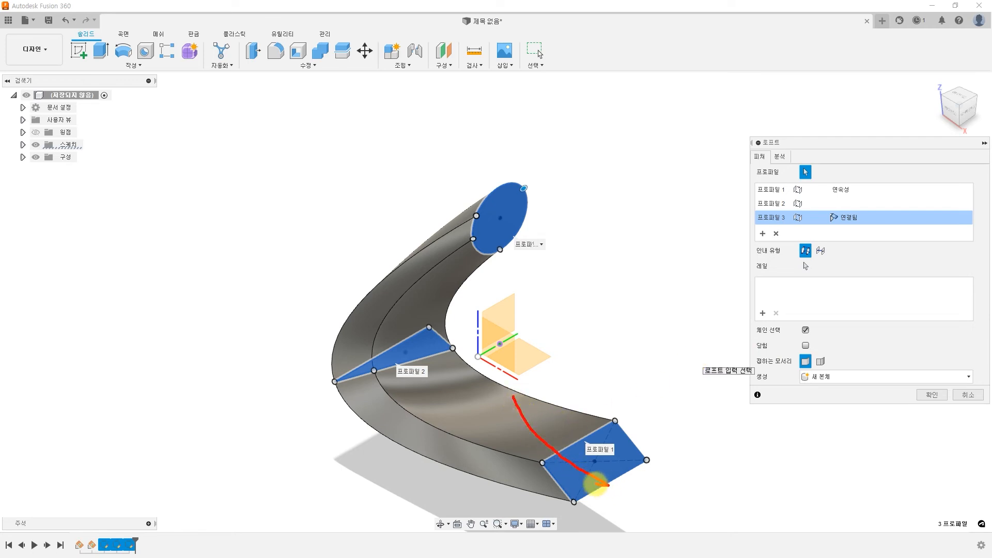
pyautogui.moveTo(522, 392)
pyautogui.mouseDown()
pyautogui.moveTo(631, 502)
pyautogui.moveTo(661, 512)
pyautogui.mouseUp()
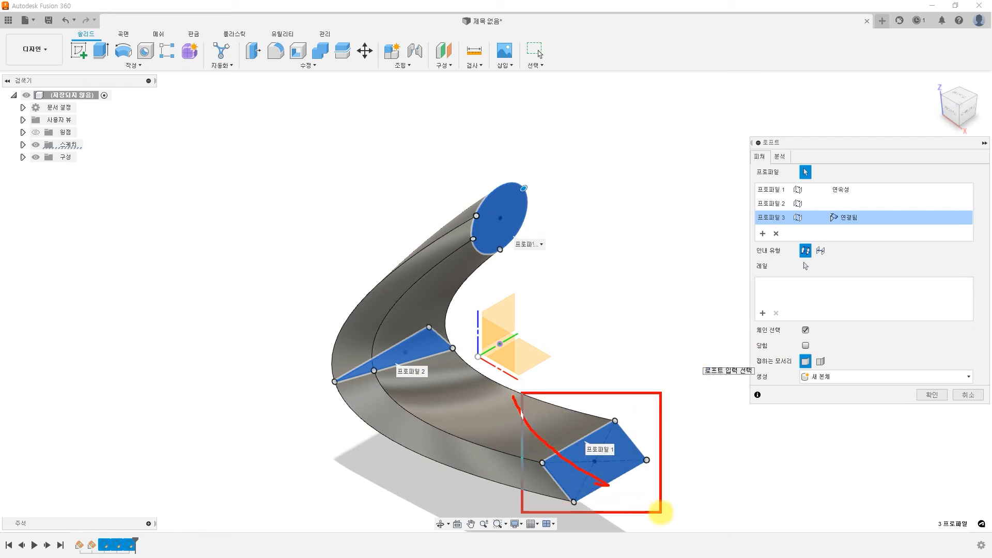
pyautogui.moveTo(456, 168); pyautogui.dragTo(545, 279)
pyautogui.moveTo(503, 221)
pyautogui.mouseDown()
pyautogui.moveTo(594, 364)
pyautogui.moveTo(590, 465)
pyautogui.moveTo(560, 248)
pyautogui.moveTo(516, 220)
pyautogui.mouseUp()
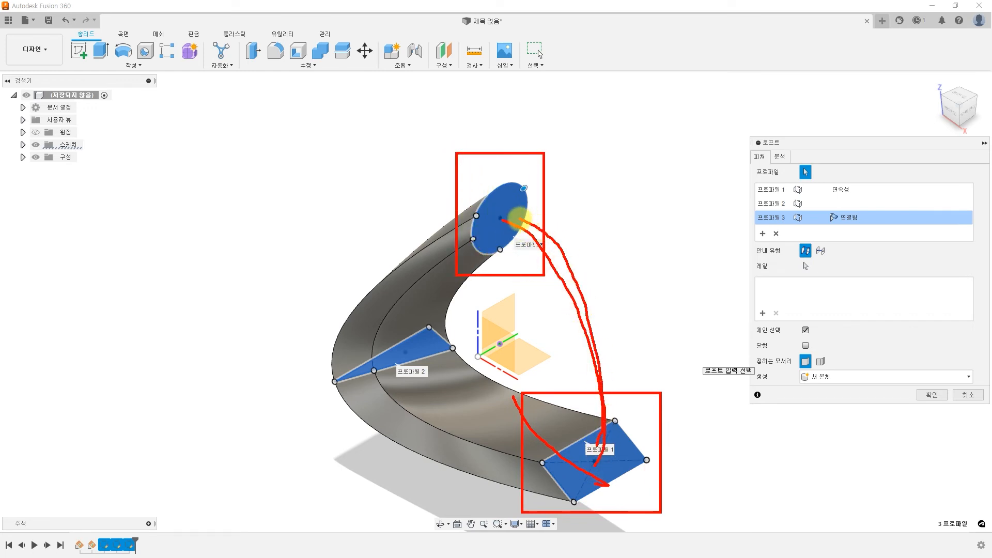
pyautogui.moveTo(463, 480); pyautogui.dragTo(455, 470)
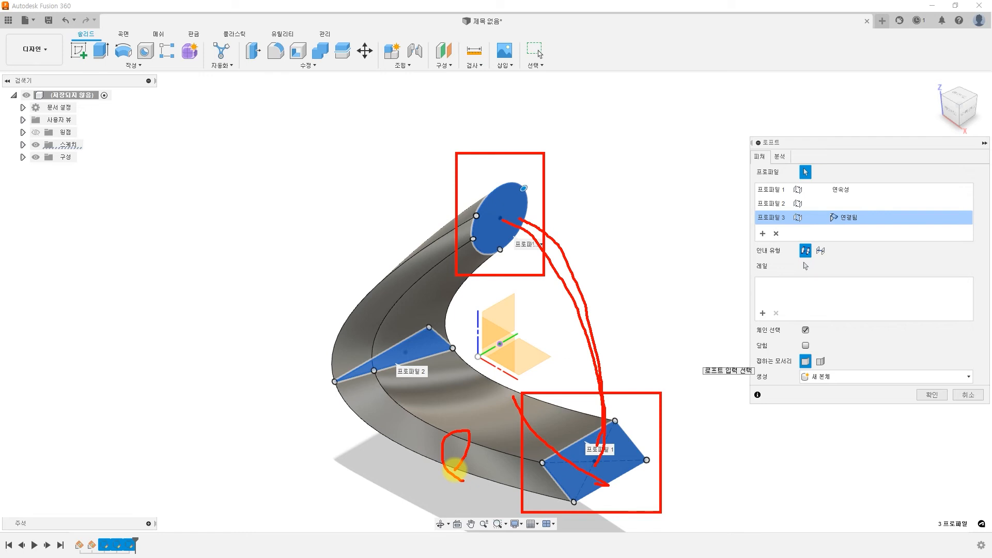
pyautogui.moveTo(511, 356)
pyautogui.mouseDown()
pyautogui.moveTo(505, 327)
pyautogui.moveTo(512, 362)
pyautogui.moveTo(549, 413)
pyautogui.moveTo(565, 399)
pyautogui.moveTo(583, 437)
pyautogui.mouseUp()
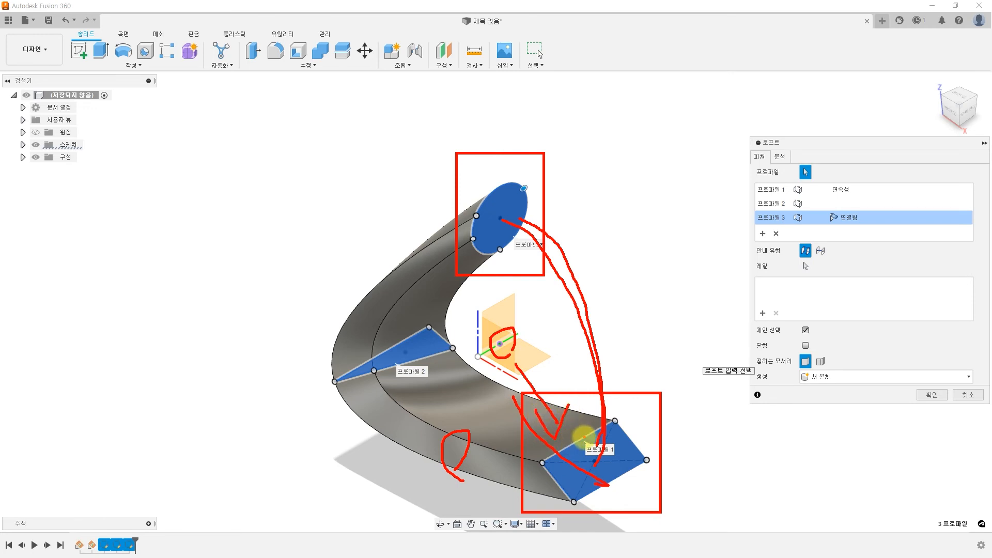
pyautogui.press('Escape')
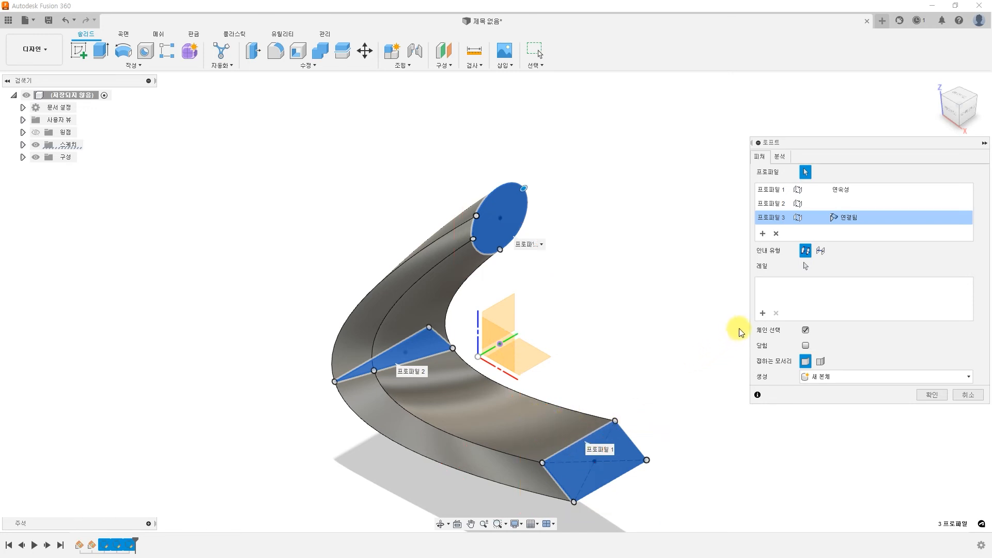
# - Make the loft closed so the last profile joins the first, and create it as a new body
pyautogui.click(806, 345)
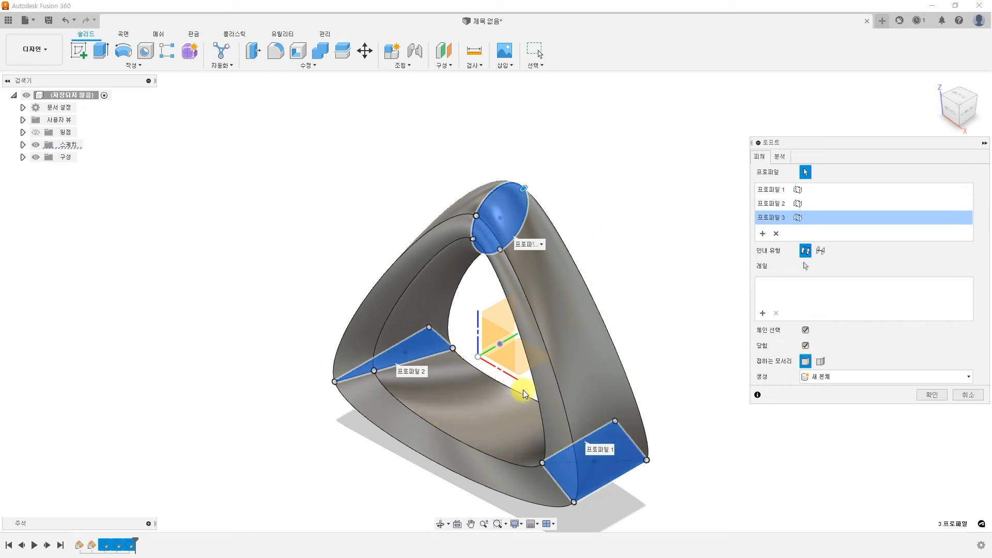
pyautogui.keyDown('shift'); pyautogui.moveTo(511, 417); pyautogui.dragTo(484, 416, button='middle'); pyautogui.keyUp('shift')
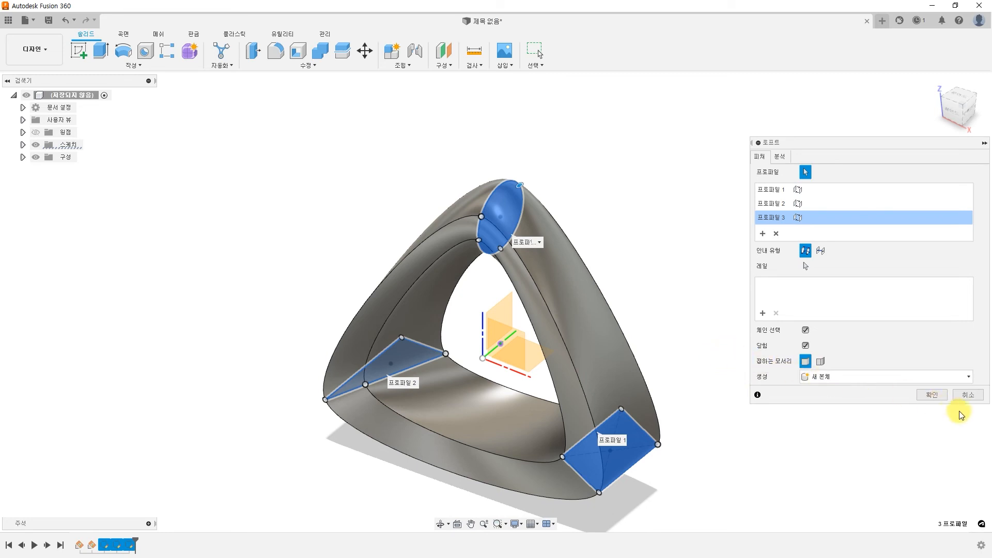
pyautogui.click(932, 395)
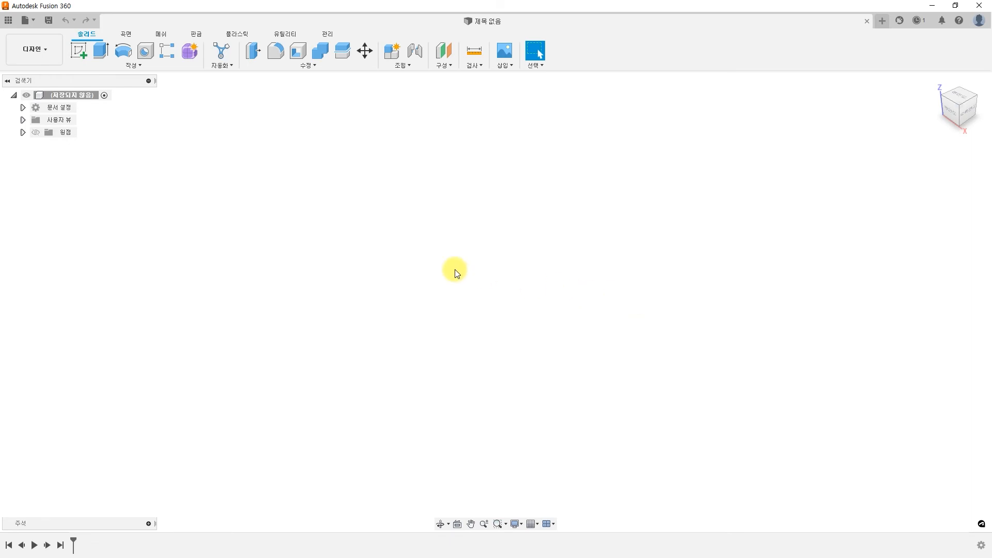
# - Start a sketch on the YZ origin plane of the new empty design
pyautogui.click(77, 50)
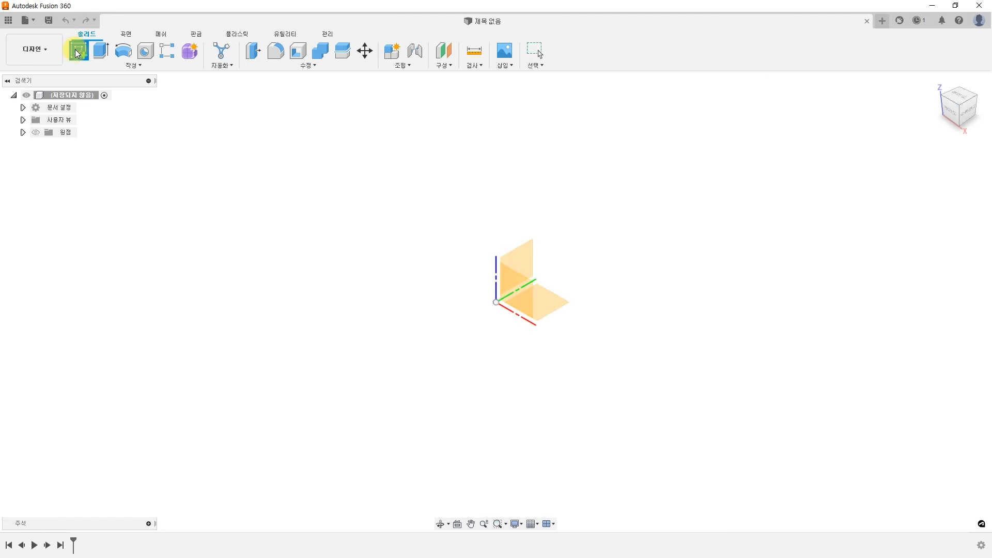
pyautogui.click(528, 259)
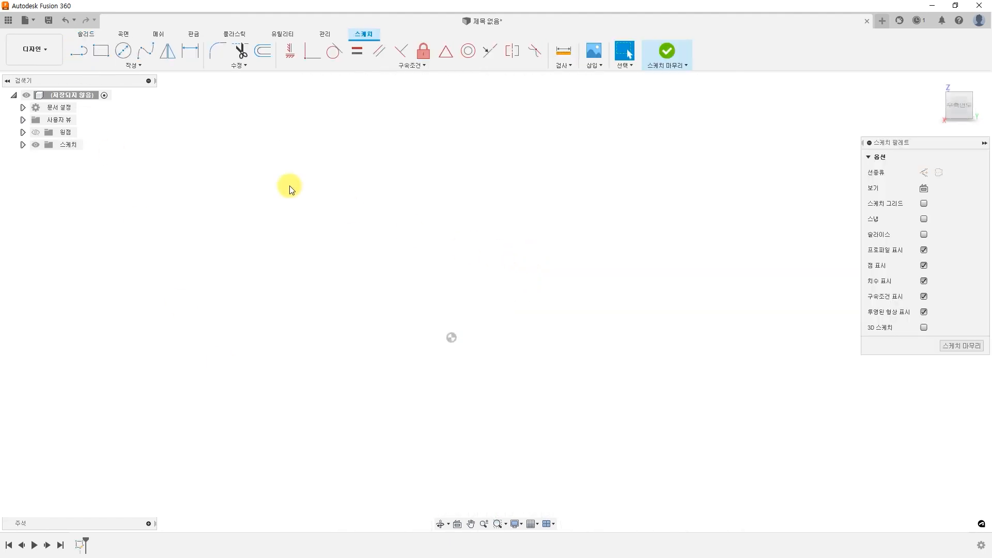
# - Draw a 50 × 50 mm square with one corner on the origin and finish the sketch
pyautogui.click(101, 52)
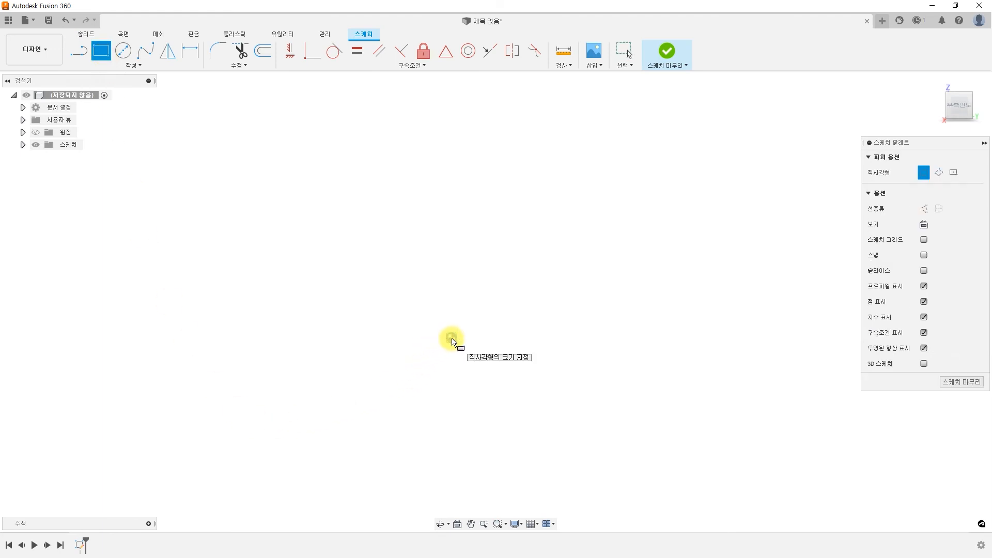
pyautogui.click(452, 338)
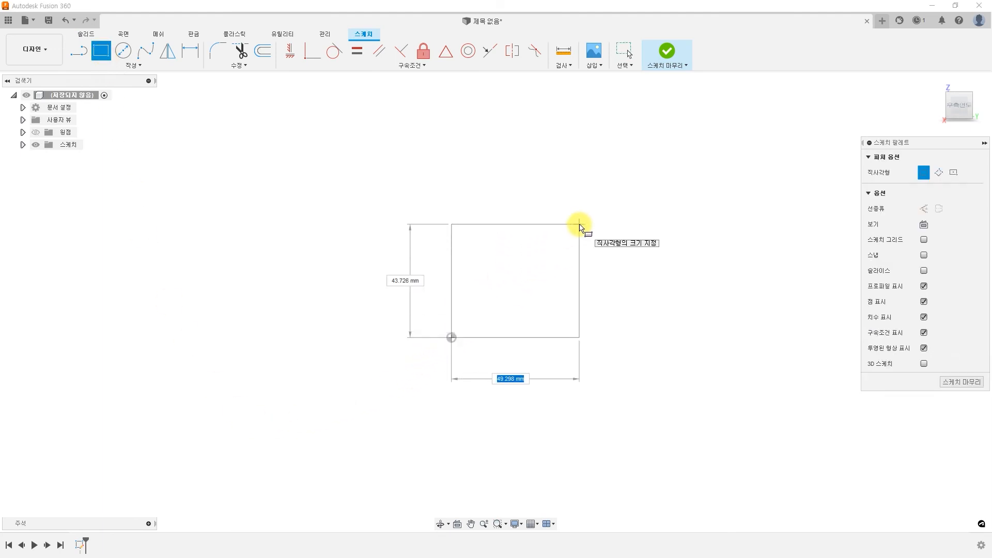
pyautogui.write('50')
pyautogui.press('Tab')
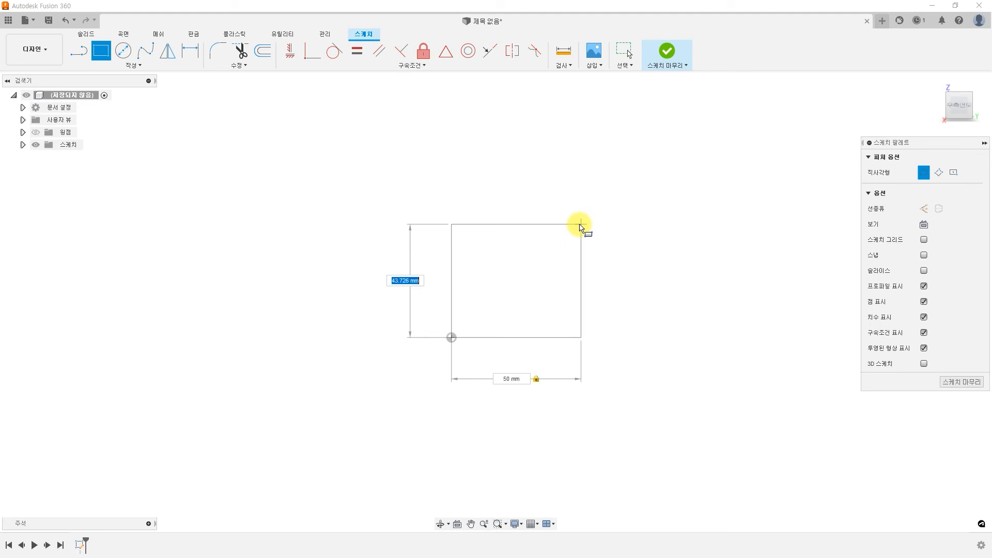
pyautogui.write('50')
pyautogui.press('Tab')
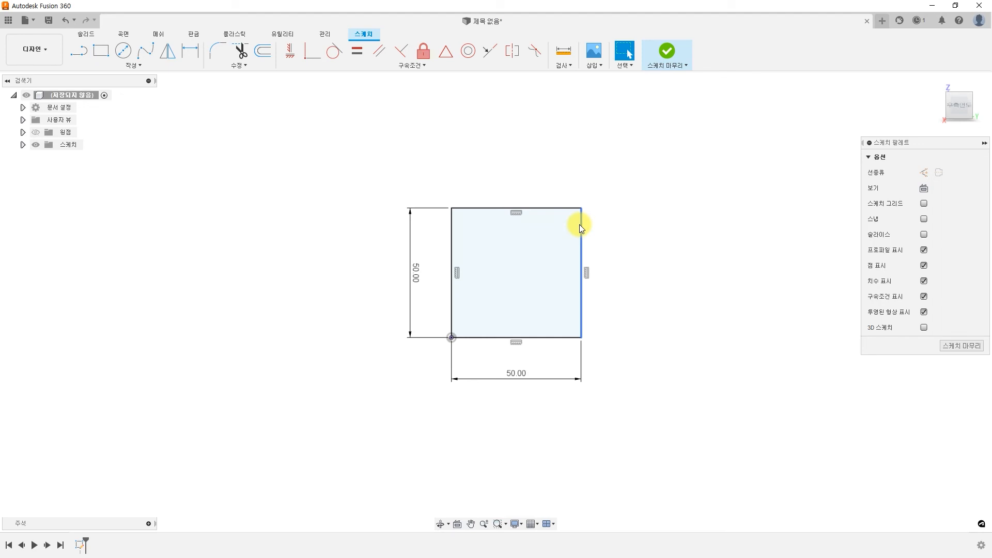
pyautogui.click(668, 53)
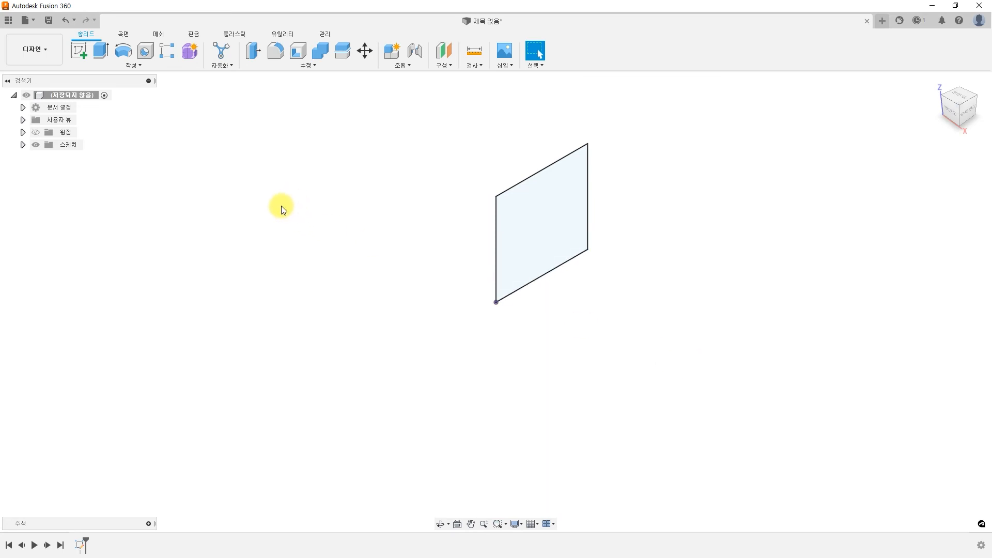
# - Create a construction plane offset 50 mm from the square profile
pyautogui.click(444, 66)
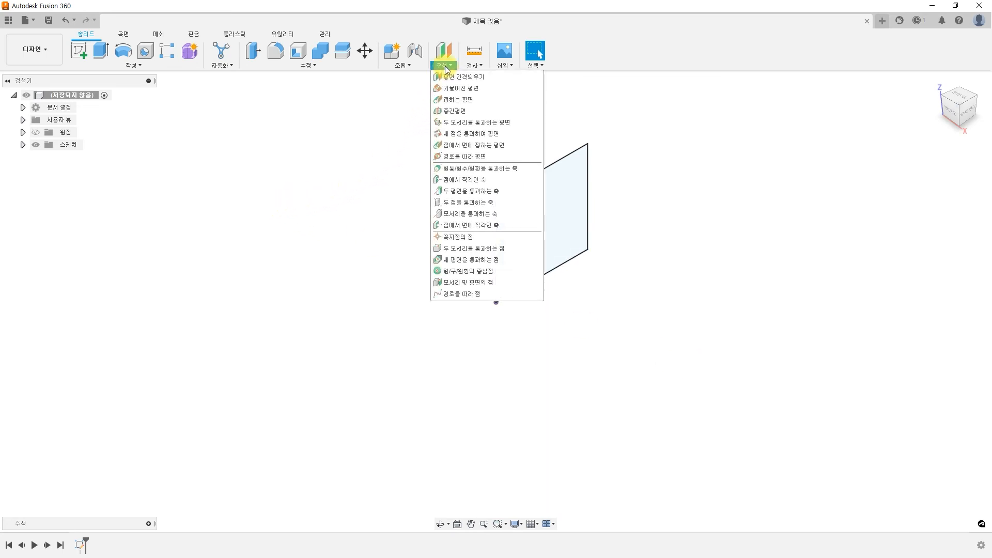
pyautogui.click(454, 77)
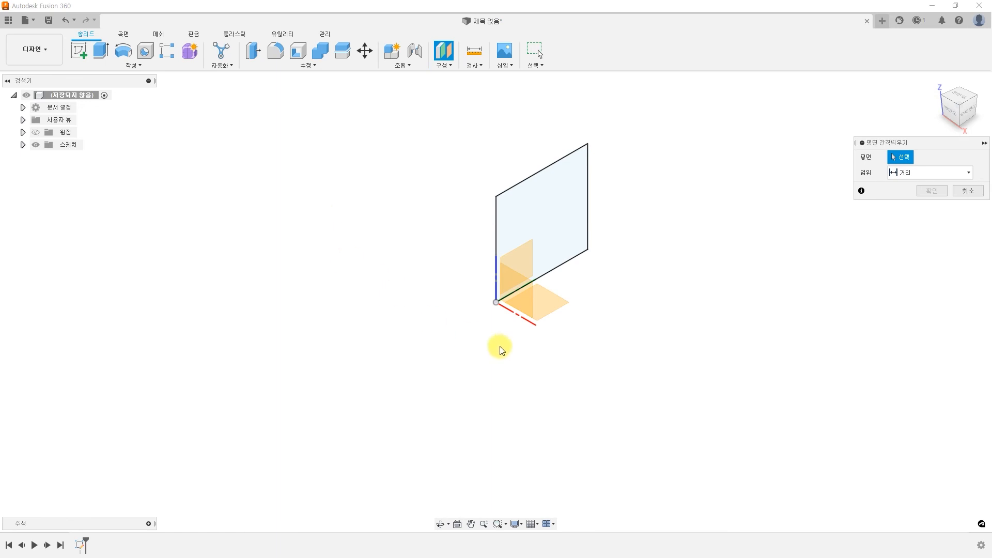
pyautogui.click(528, 267)
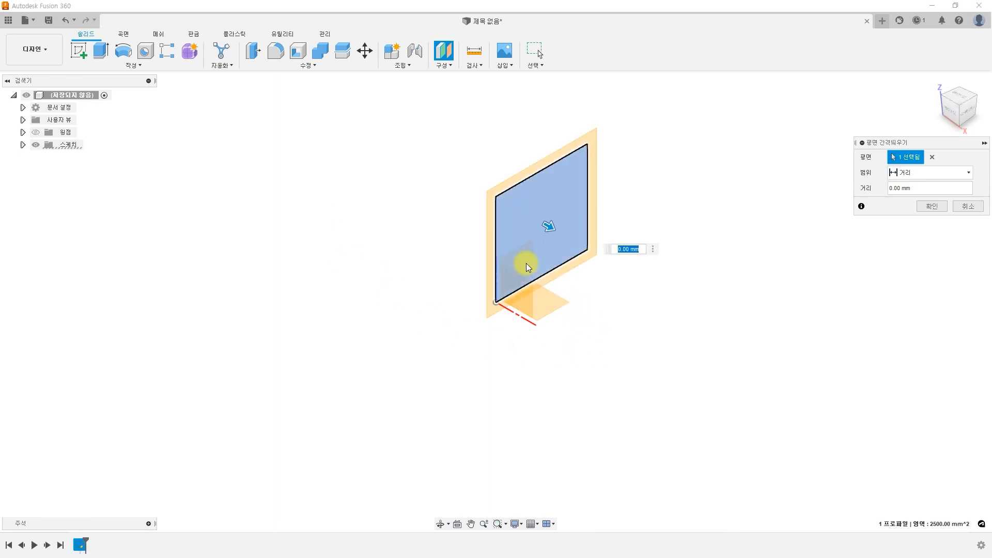
pyautogui.moveTo(551, 227); pyautogui.dragTo(670, 299)
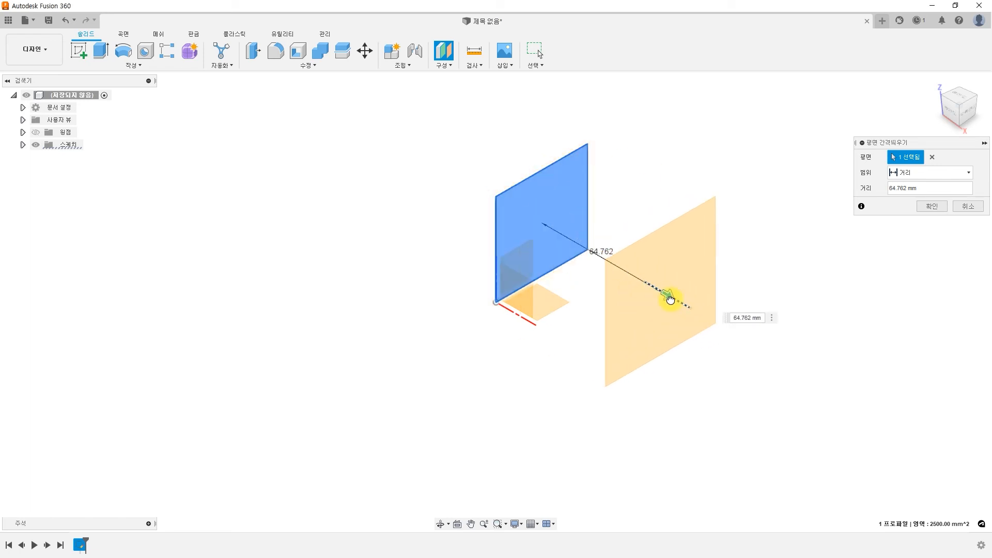
pyautogui.write('50')
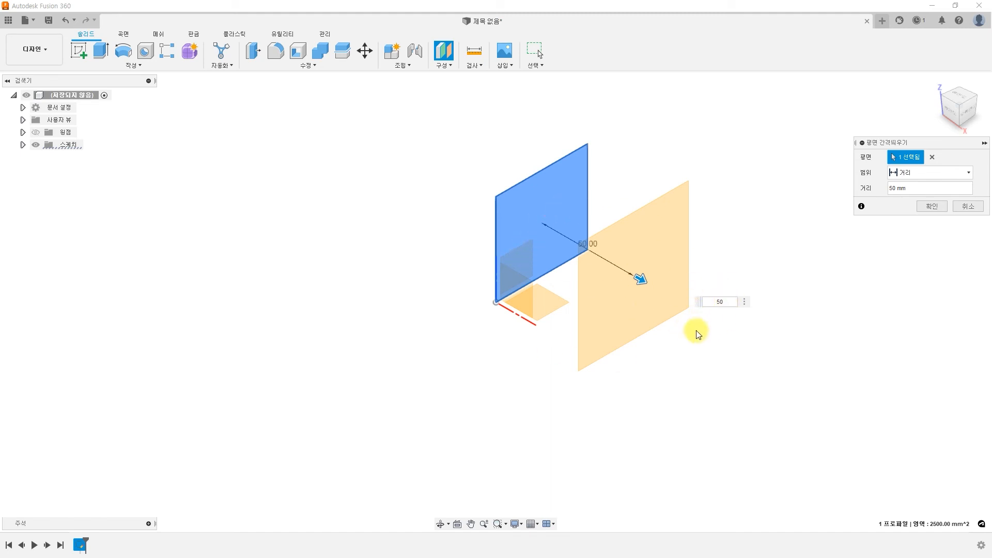
pyautogui.press('Return')
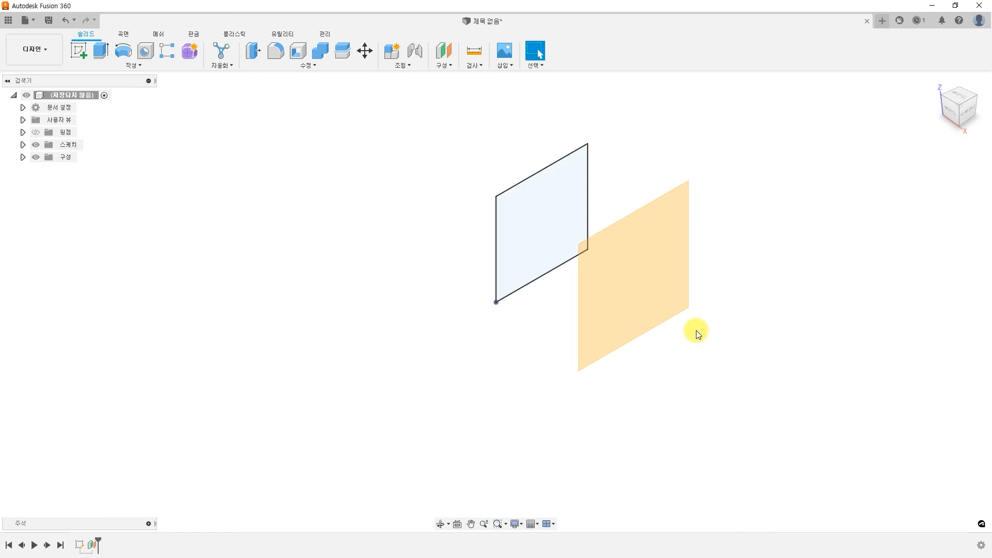
# - Start a sketch on the offset construction plane
pyautogui.rightClick(659, 256)
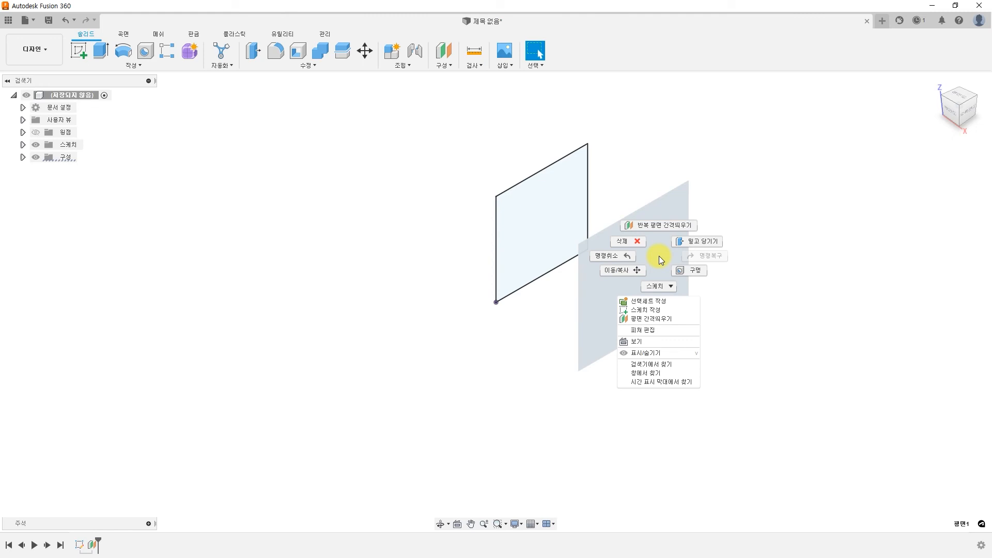
pyautogui.click(651, 309)
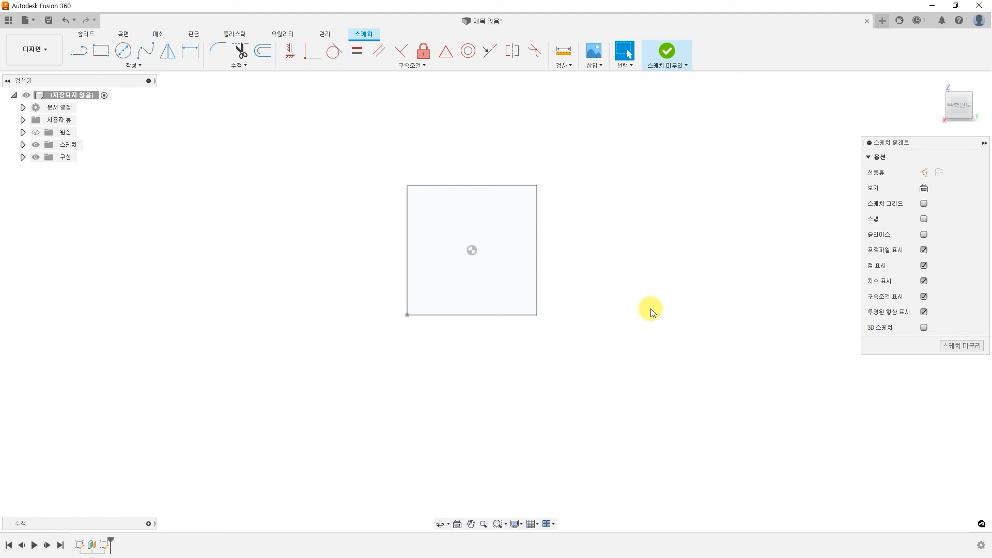
pyautogui.keyDown('shift'); pyautogui.moveTo(651, 309); pyautogui.dragTo(651, 308, button='middle'); pyautogui.keyUp('shift')
pyautogui.moveTo(480, 255)
pyautogui.mouseDown()
pyautogui.moveTo(478, 236)
pyautogui.moveTo(484, 260)
pyautogui.mouseUp()
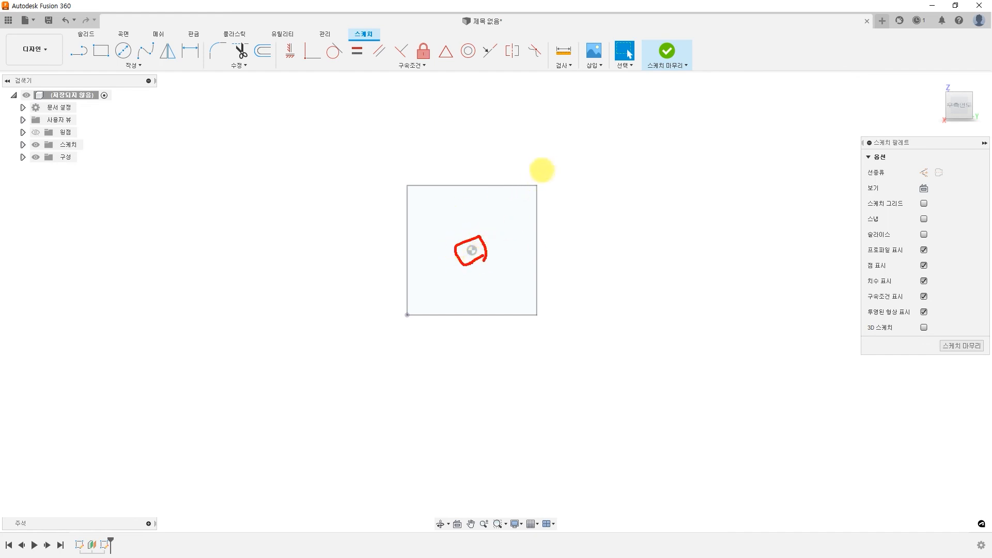
pyautogui.moveTo(553, 149); pyautogui.dragTo(525, 181)
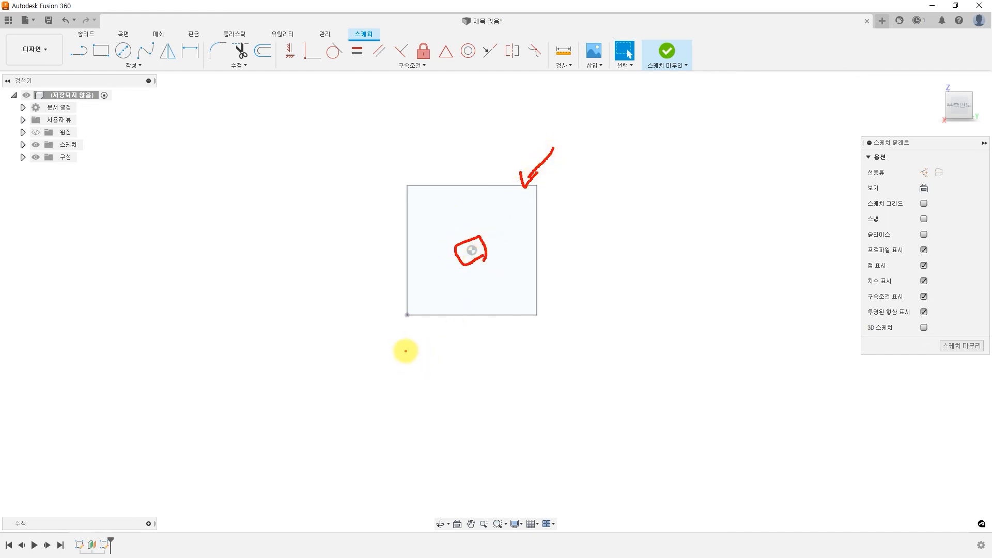
pyautogui.moveTo(409, 323)
pyautogui.mouseDown()
pyautogui.moveTo(401, 321)
pyautogui.moveTo(412, 309)
pyautogui.moveTo(414, 329)
pyautogui.moveTo(443, 270)
pyautogui.moveTo(460, 278)
pyautogui.mouseUp()
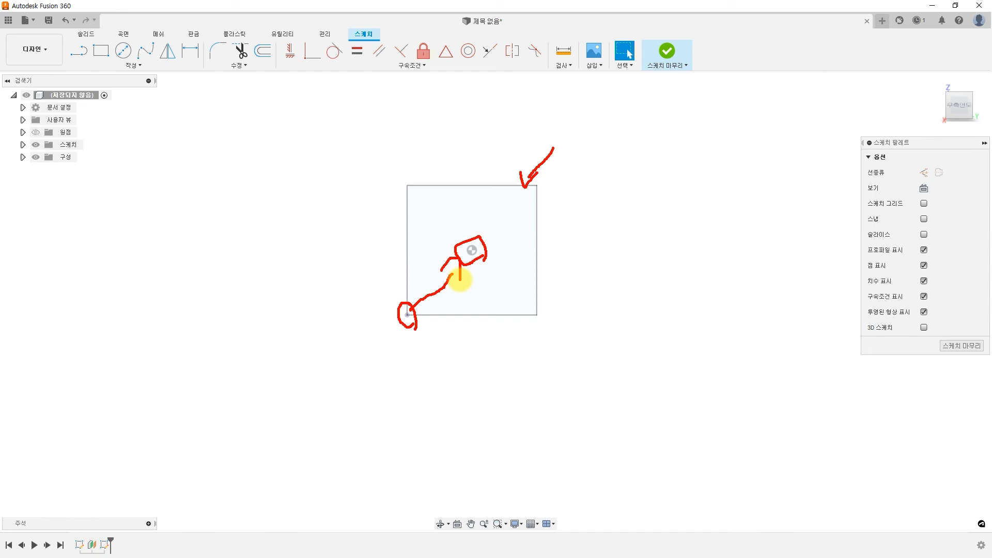
pyautogui.moveTo(460, 279)
pyautogui.mouseDown()
pyautogui.moveTo(477, 265)
pyautogui.moveTo(463, 241)
pyautogui.moveTo(483, 261)
pyautogui.moveTo(465, 265)
pyautogui.mouseUp()
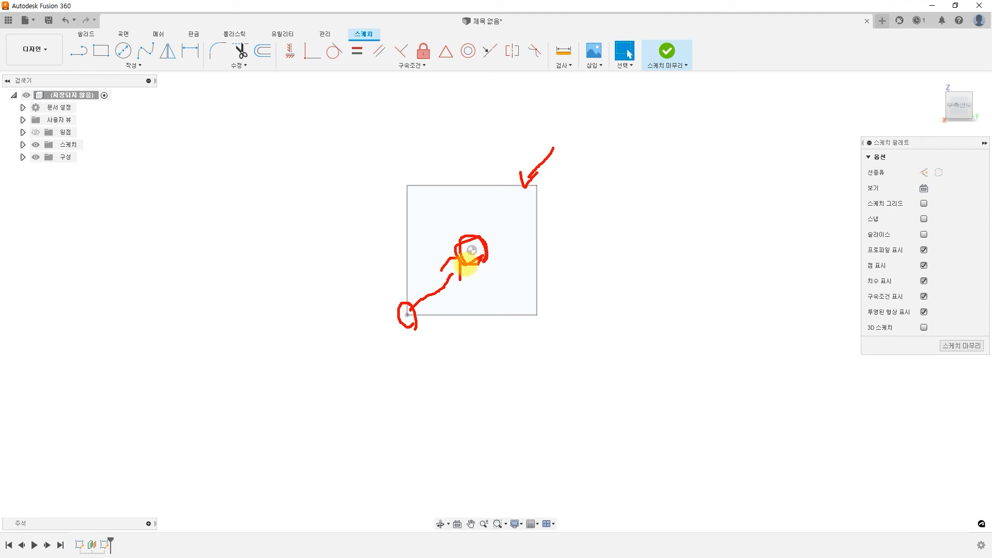
pyautogui.moveTo(467, 263)
pyautogui.mouseDown()
pyautogui.moveTo(491, 248)
pyautogui.moveTo(472, 273)
pyautogui.moveTo(471, 237)
pyautogui.moveTo(490, 261)
pyautogui.mouseUp()
pyautogui.moveTo(440, 298)
pyautogui.mouseDown()
pyautogui.moveTo(403, 310)
pyautogui.moveTo(408, 325)
pyautogui.mouseUp()
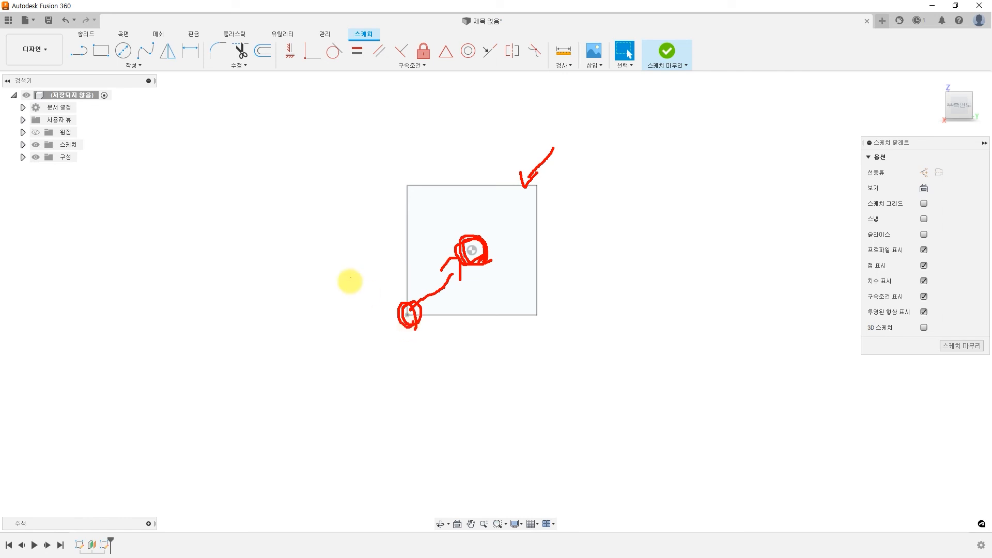
pyautogui.press('Escape')
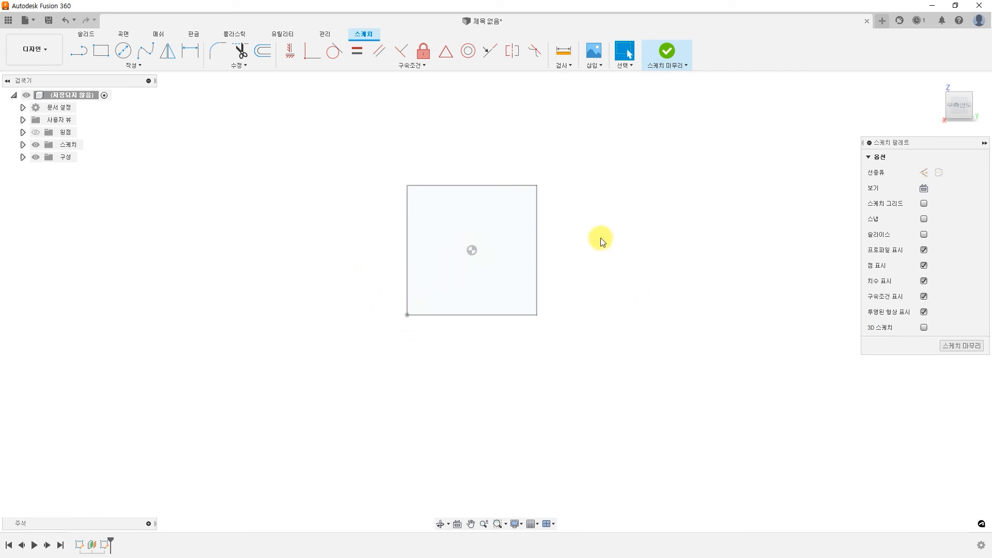
# - Draw a 40 × 40 mm square starting from the lower-left corner of the first square
pyautogui.click(100, 50)
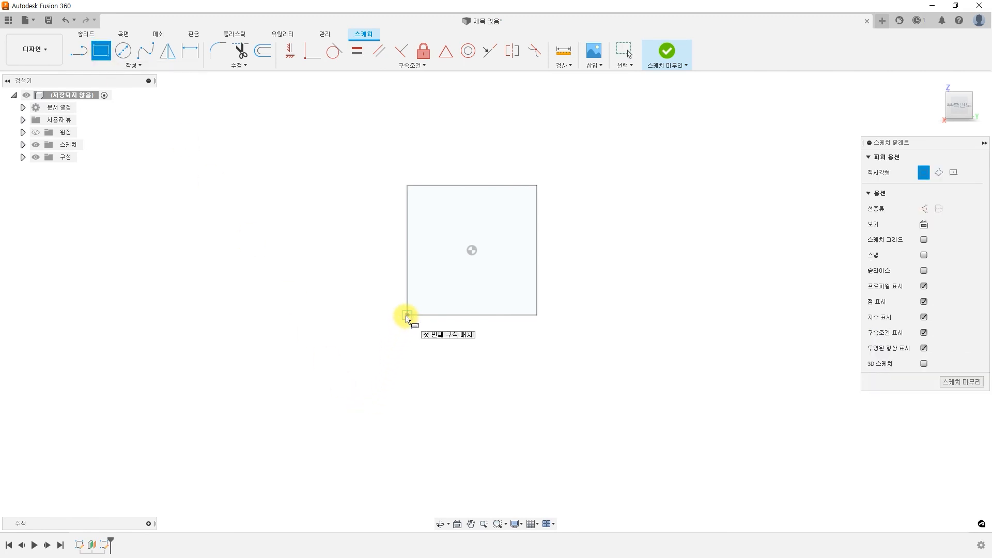
pyautogui.click(407, 315)
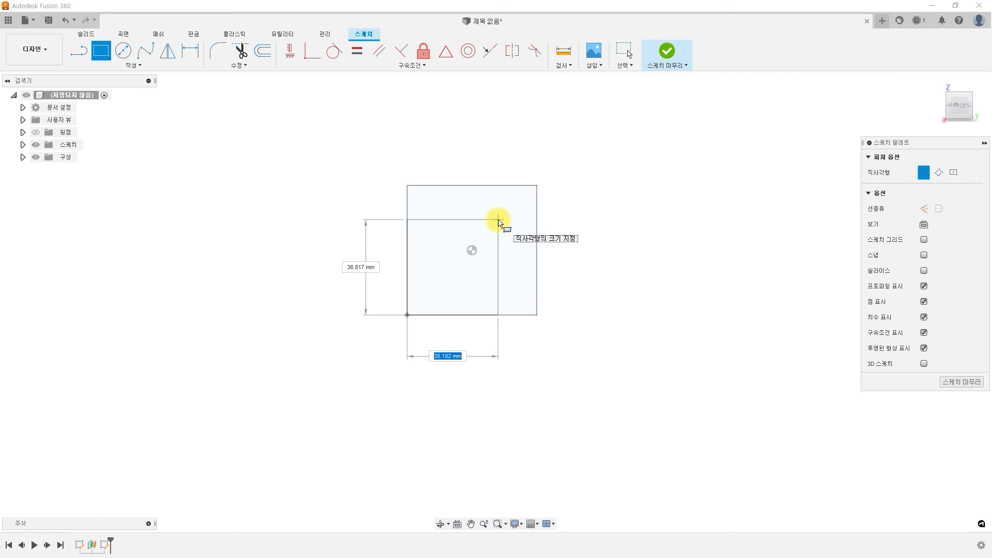
pyautogui.write('40')
pyautogui.press('Tab')
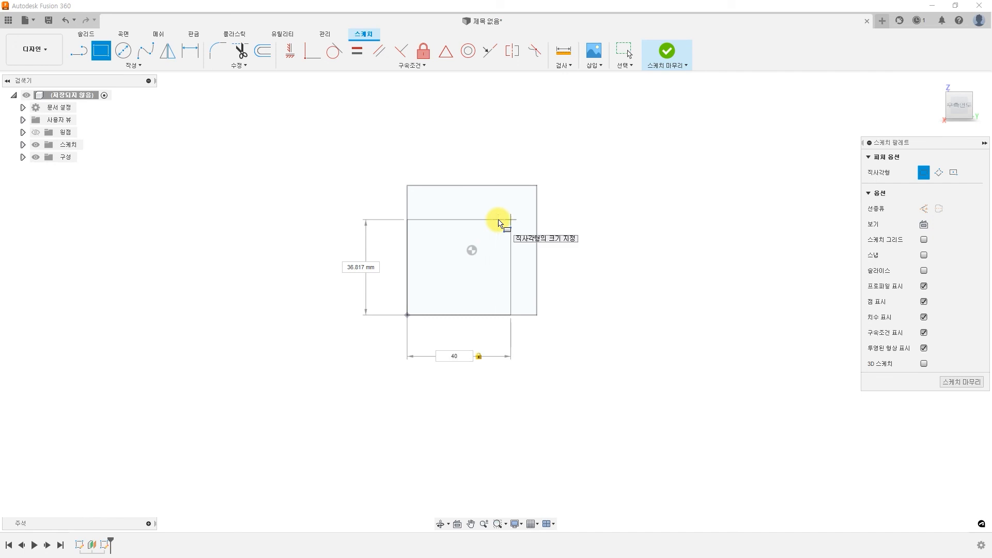
pyautogui.write('40')
pyautogui.press('Tab')
pyautogui.press('Return')
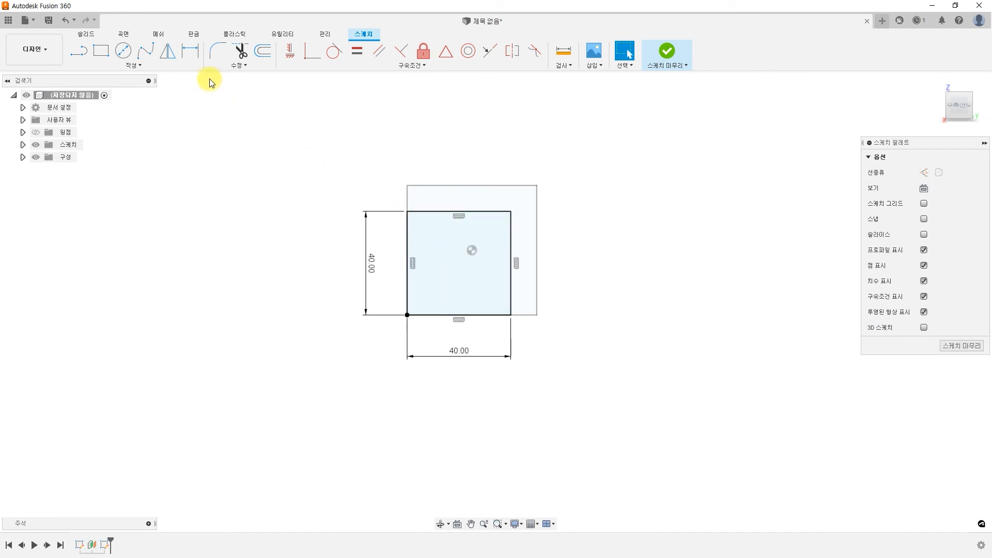
# - Fillet the upper-left corner of the 40 mm square with a 10 mm radius and finish the sketch
pyautogui.click(216, 52)
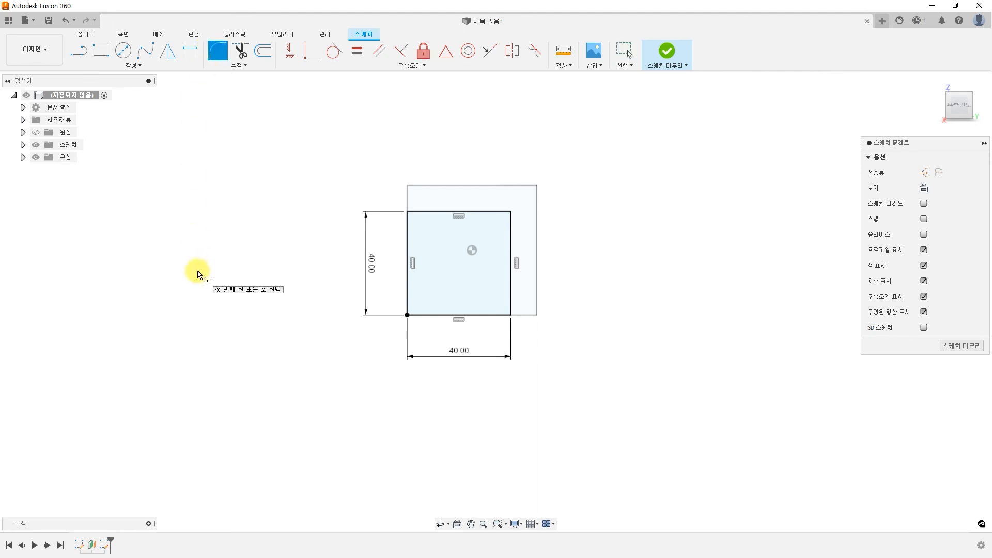
pyautogui.click(409, 214)
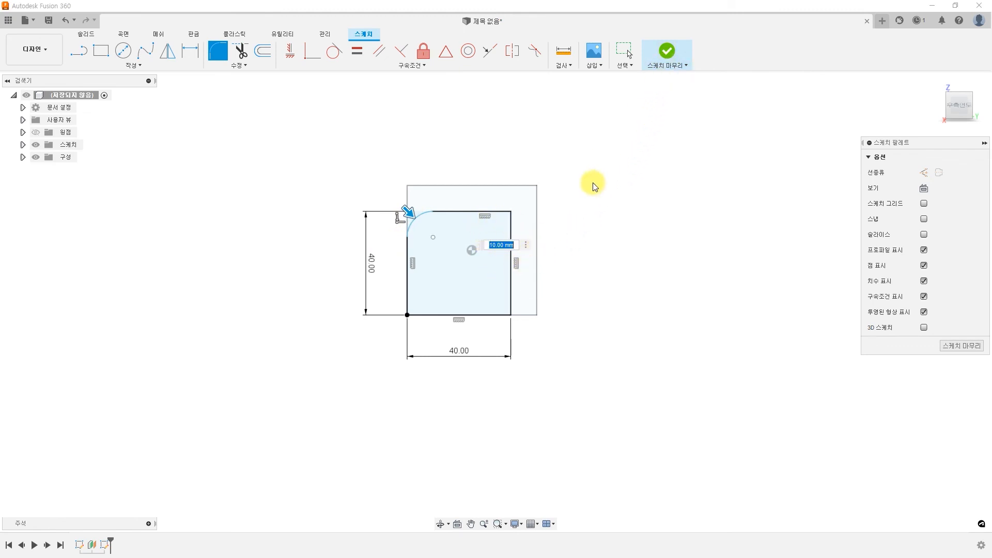
pyautogui.click(667, 50)
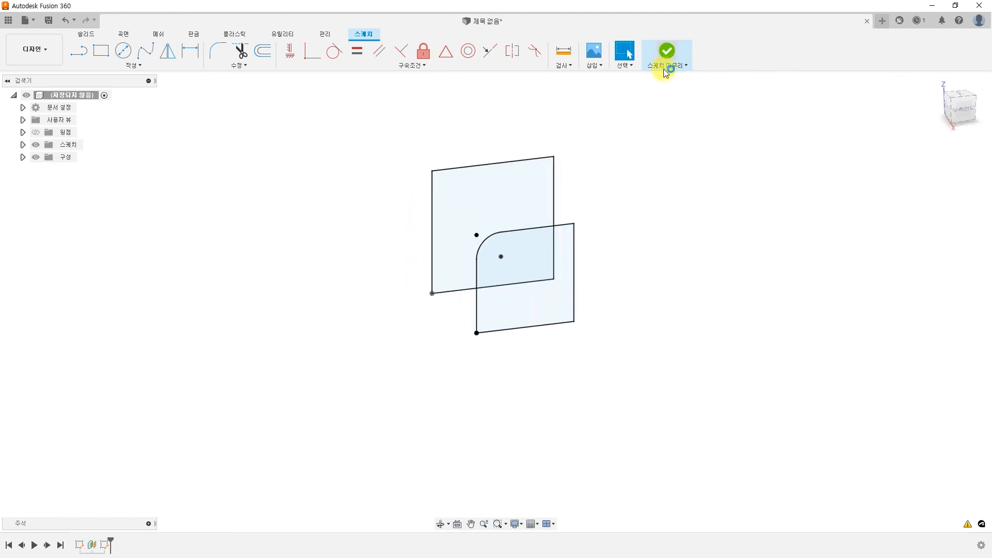
# - Loft from the 50 mm square to the 40 mm square with the rounded corner as a new body
pyautogui.moveTo(662, 219); pyautogui.dragTo(567, 278, button='middle')
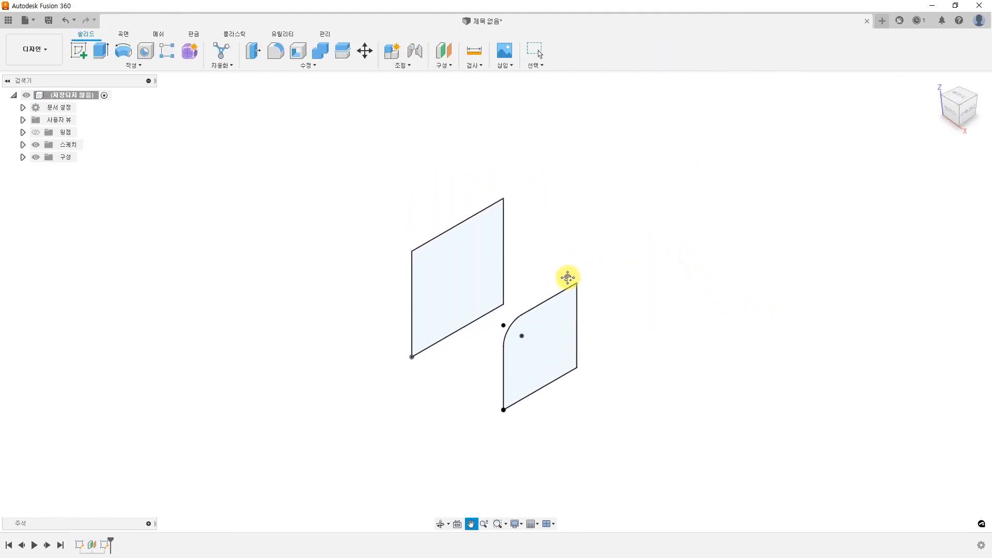
pyautogui.scroll(4, 567, 278)
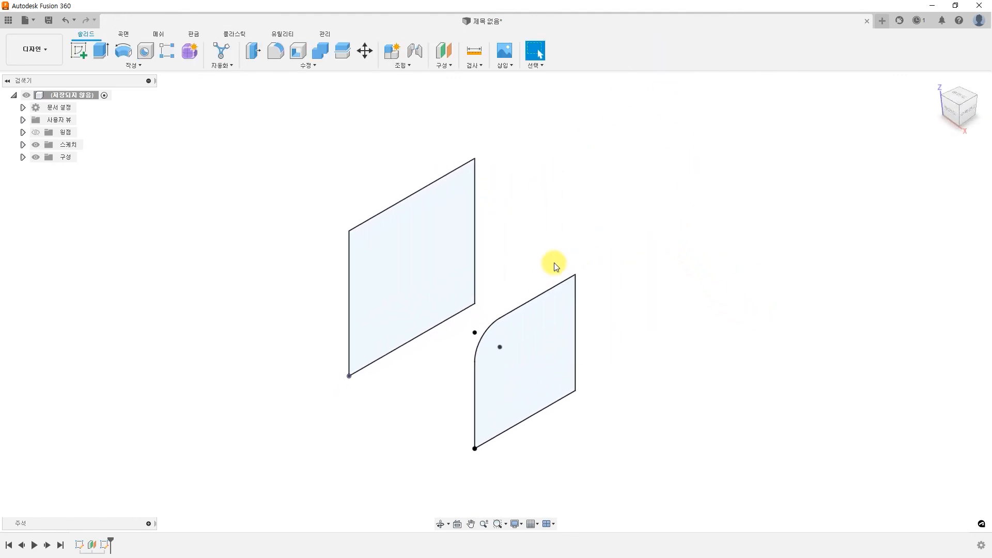
pyautogui.click(132, 66)
pyautogui.click(107, 156)
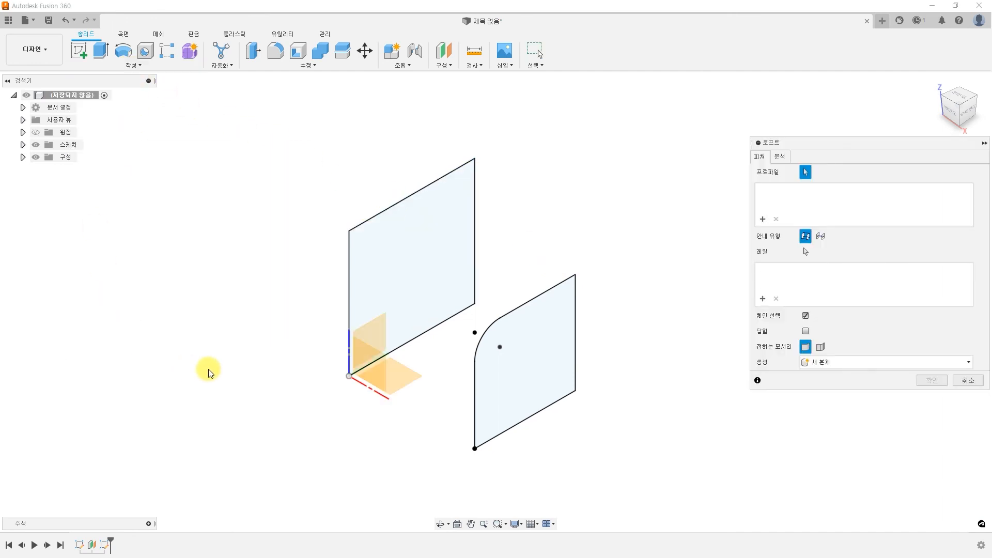
pyautogui.click(395, 246)
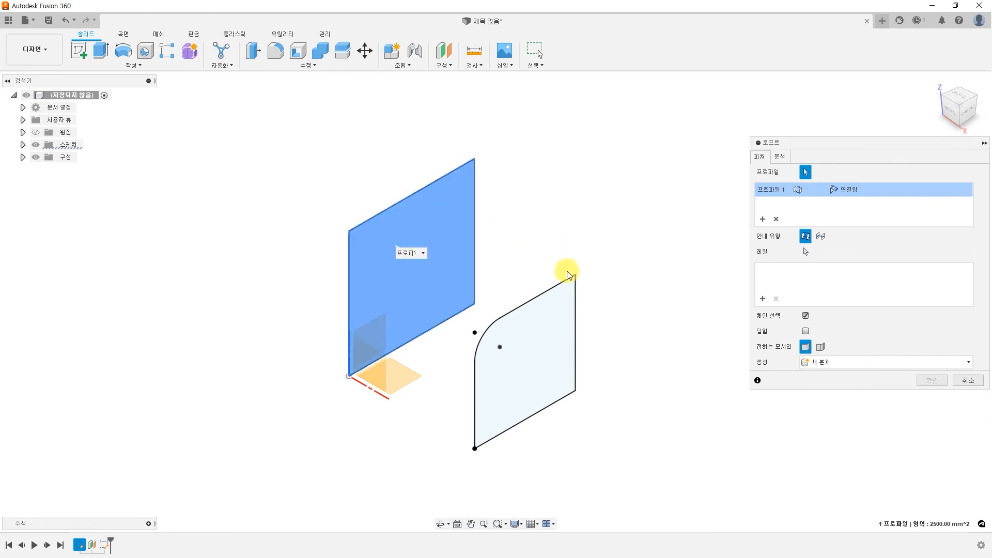
pyautogui.click(538, 339)
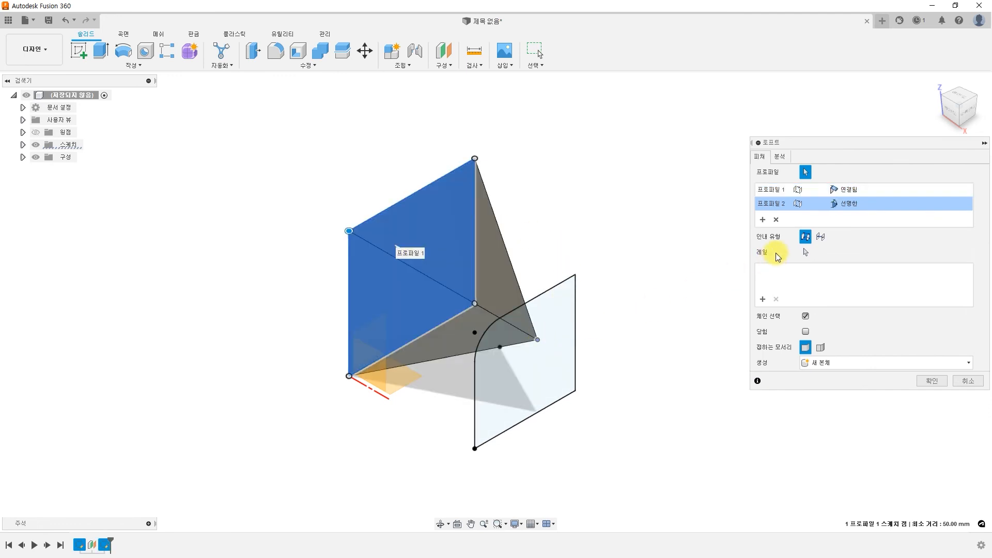
pyautogui.click(775, 219)
pyautogui.click(537, 372)
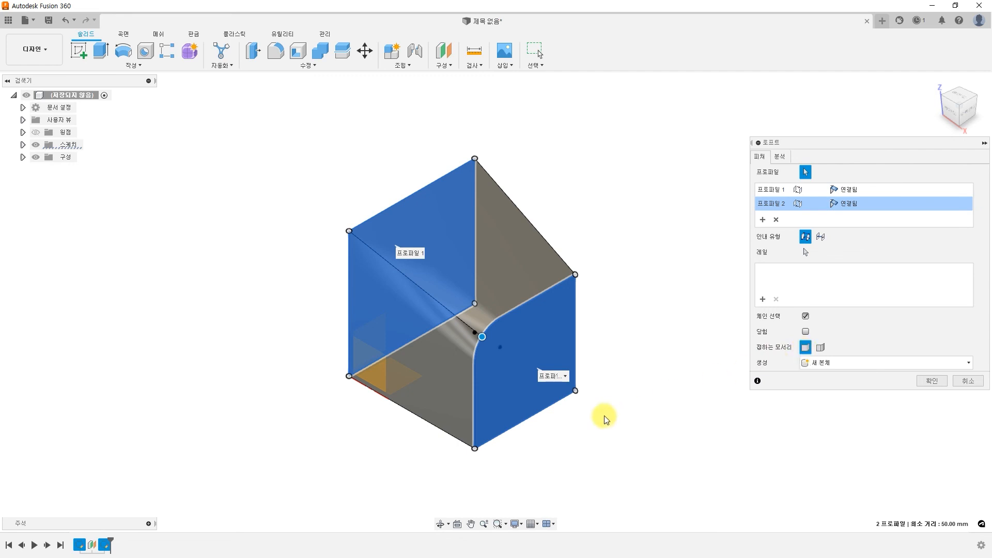
pyautogui.click(355, 238)
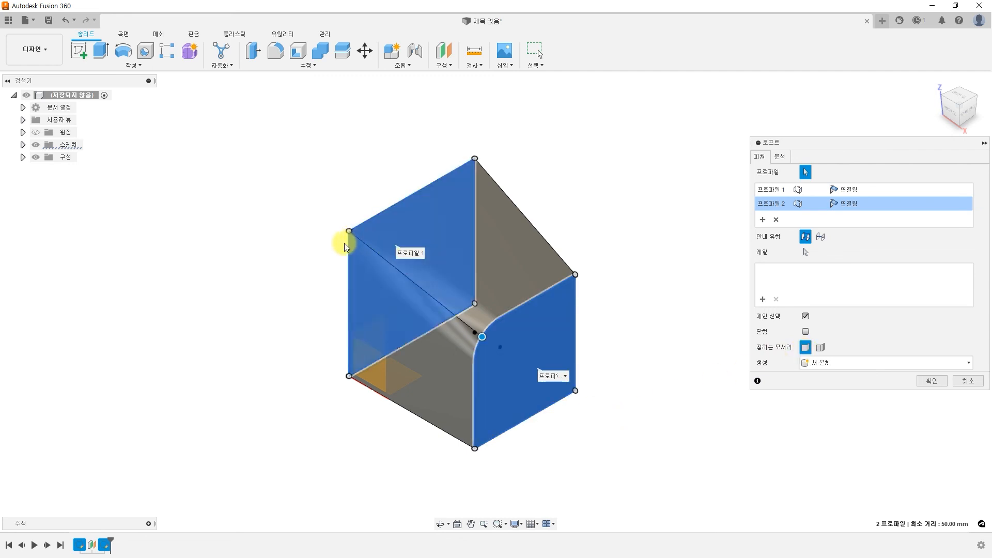
pyautogui.click(484, 339)
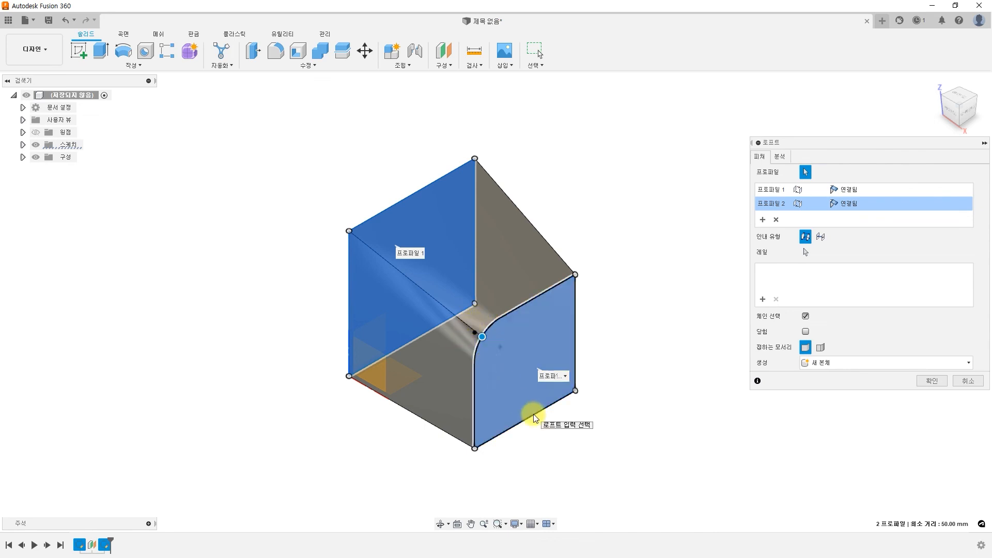
pyautogui.click(932, 381)
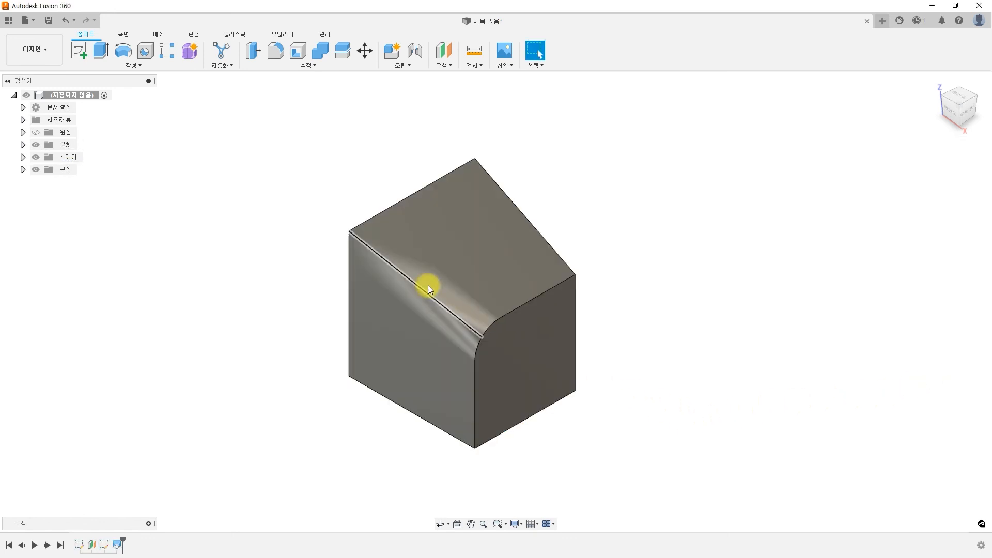
# - Hide the first loft body and show both profile sketches
pyautogui.click(23, 145)
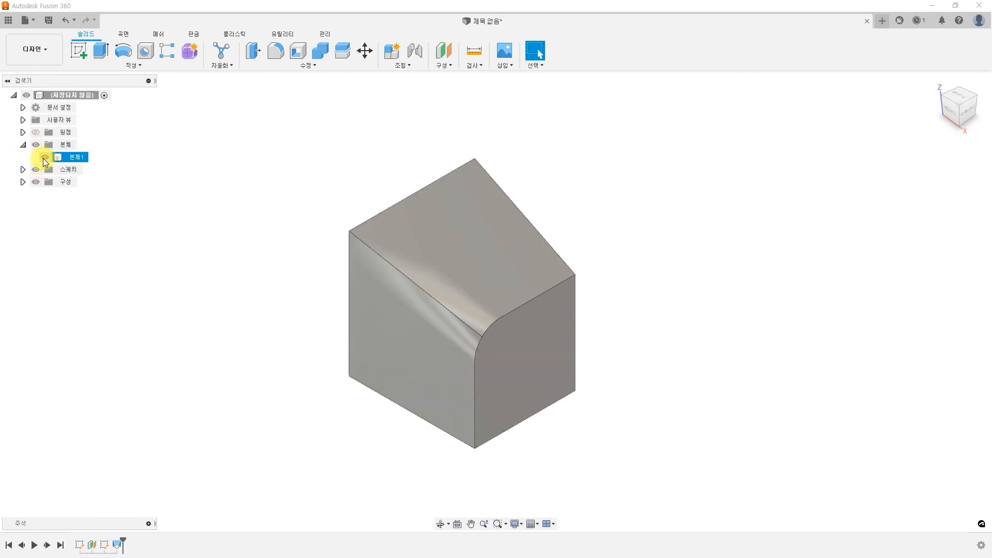
pyautogui.click(44, 158)
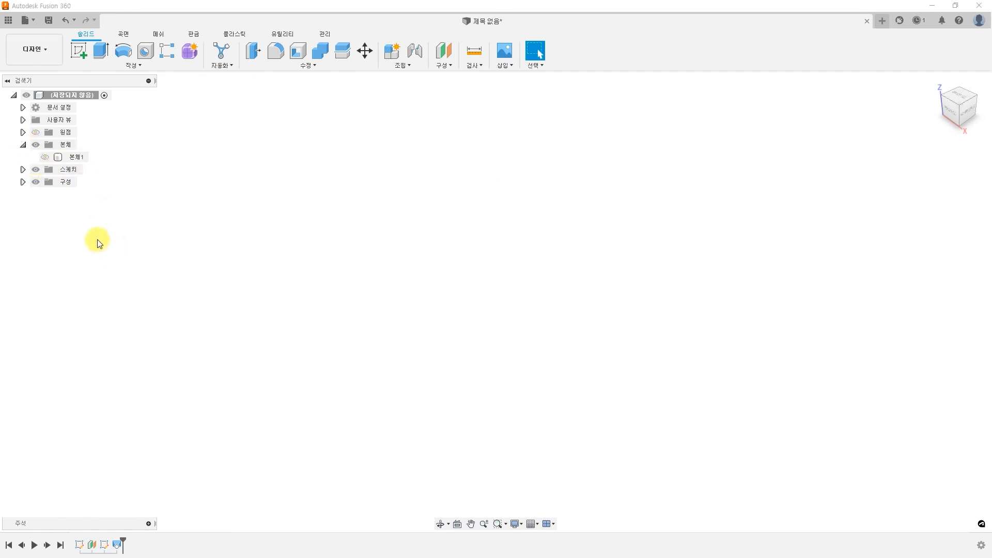
pyautogui.click(22, 171)
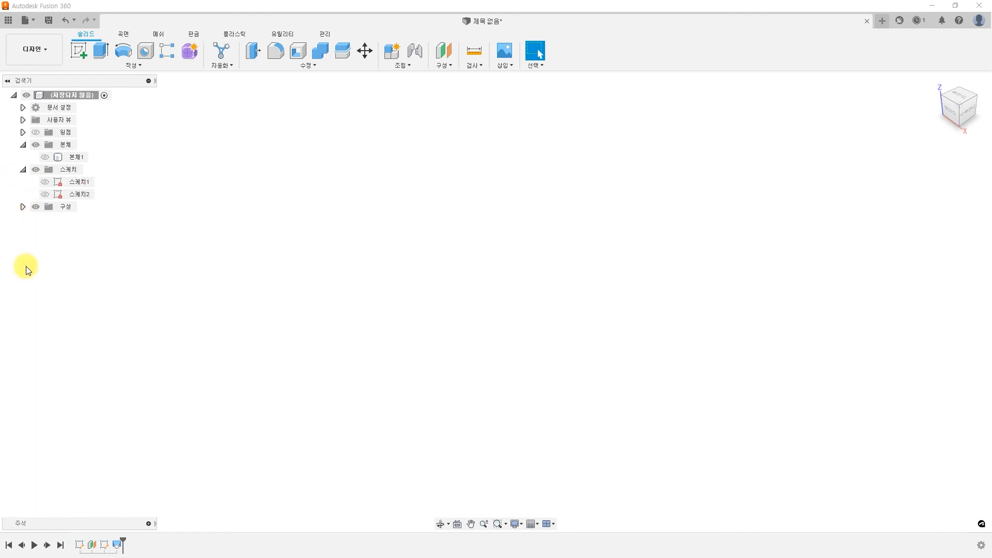
pyautogui.click(45, 182)
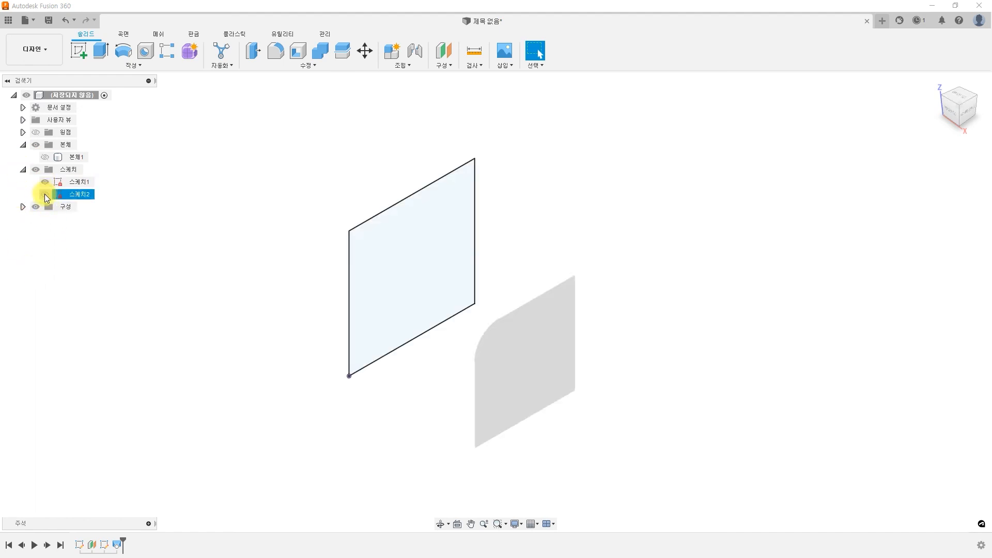
pyautogui.click(45, 194)
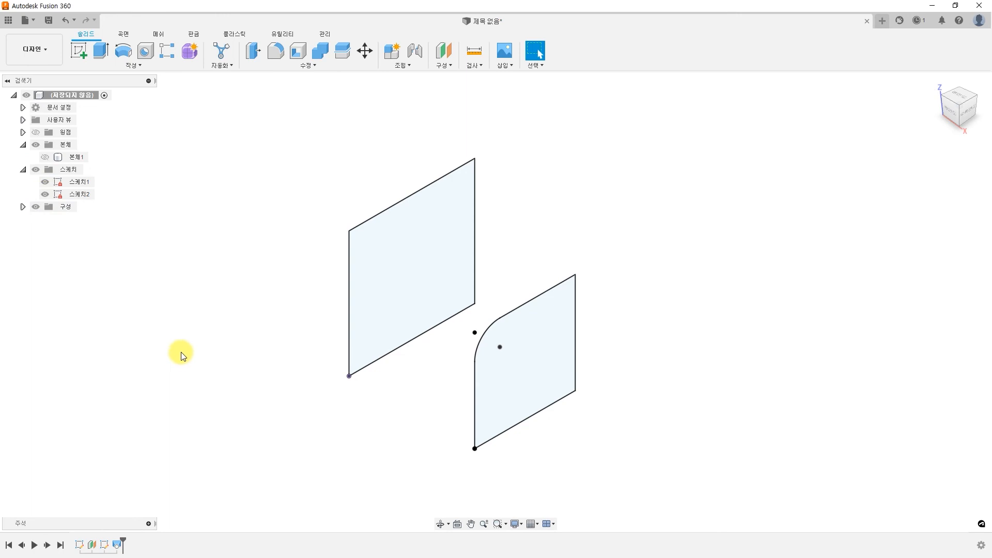
# - Loft the 50 mm square to the rounded 40 mm square as a new body with tangent edges kept, and hide both sketches
pyautogui.click(132, 67)
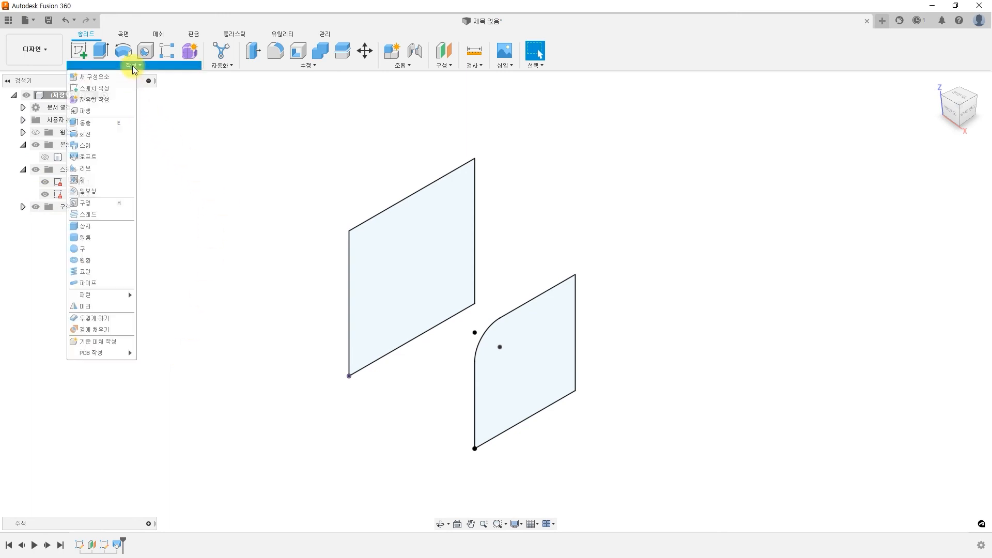
pyautogui.click(92, 158)
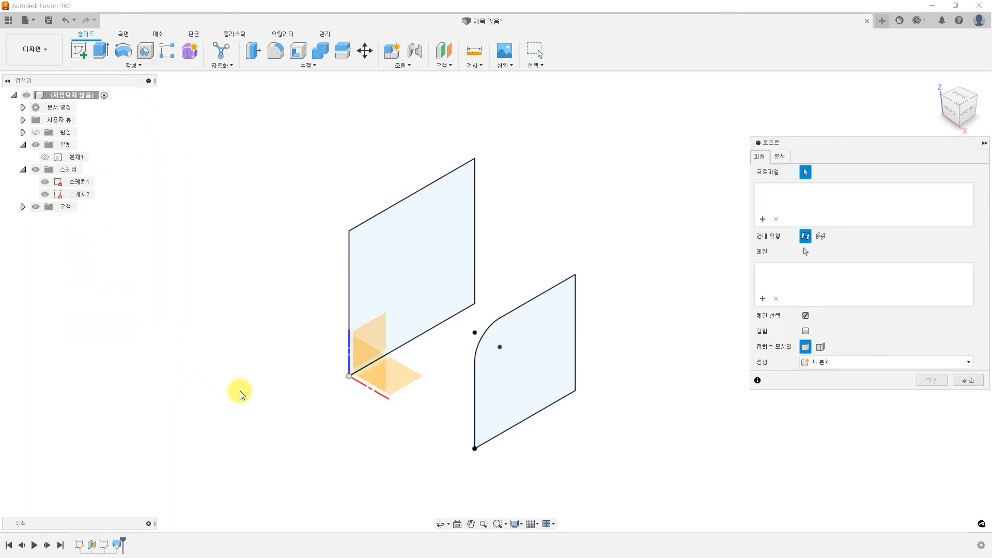
pyautogui.click(394, 252)
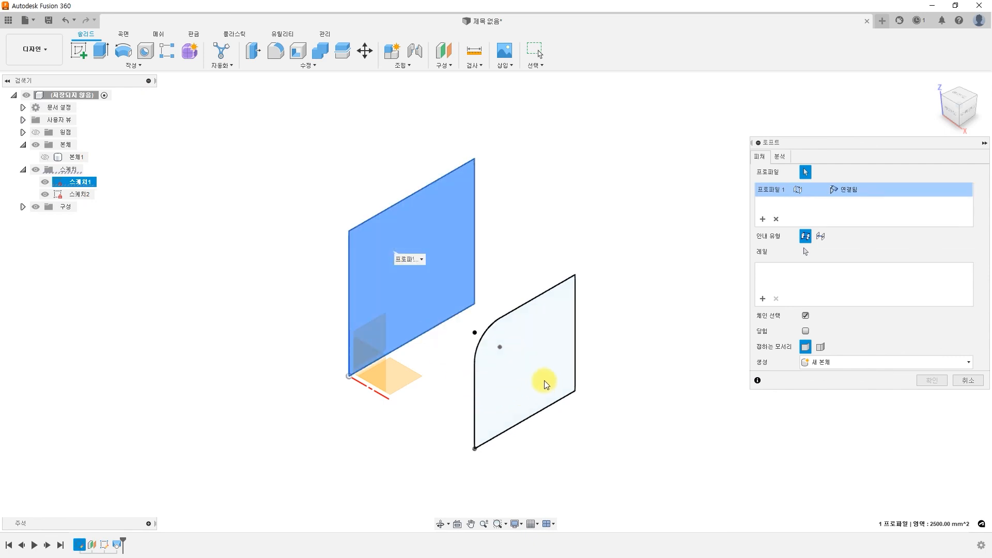
pyautogui.click(546, 384)
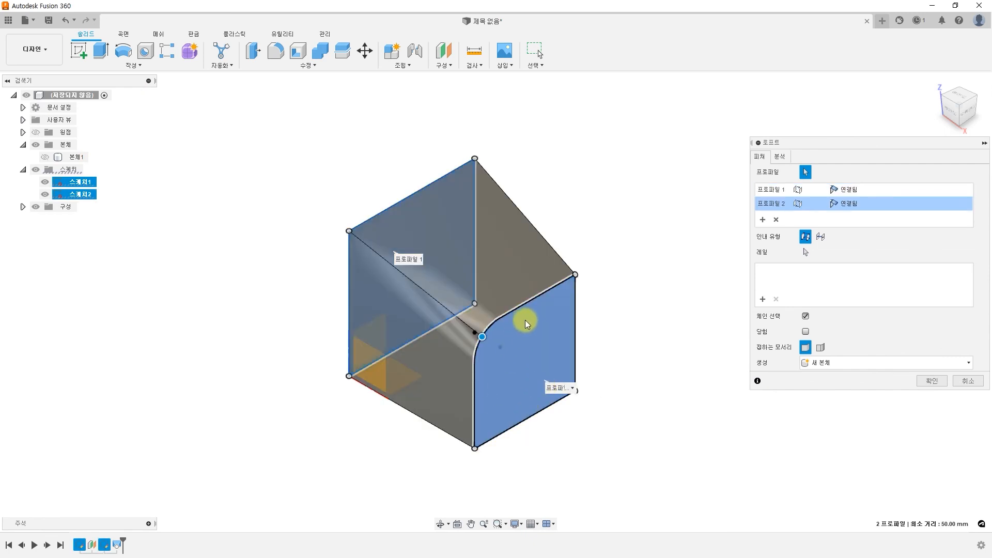
pyautogui.click(821, 349)
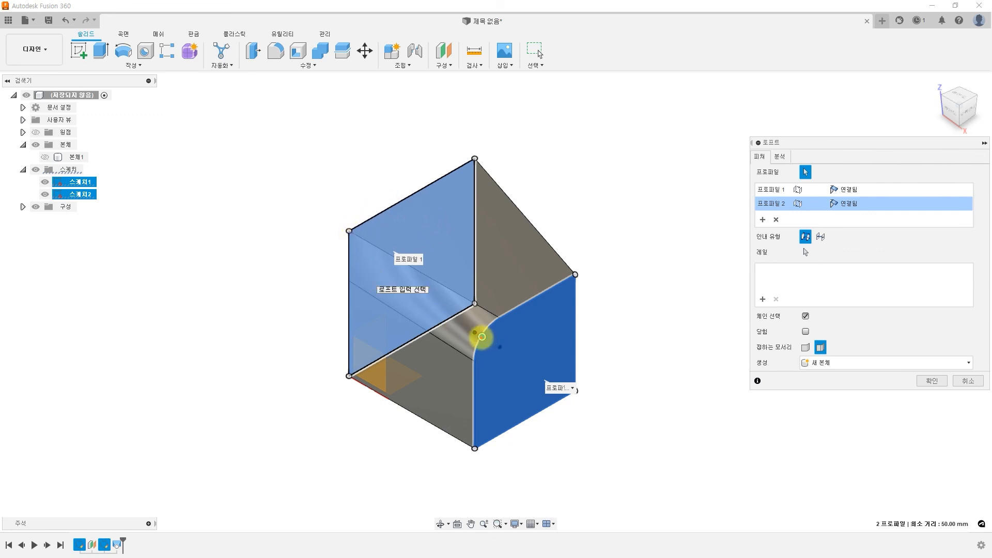
pyautogui.moveTo(482, 336)
pyautogui.mouseDown()
pyautogui.moveTo(398, 283)
pyautogui.moveTo(349, 231)
pyautogui.mouseUp()
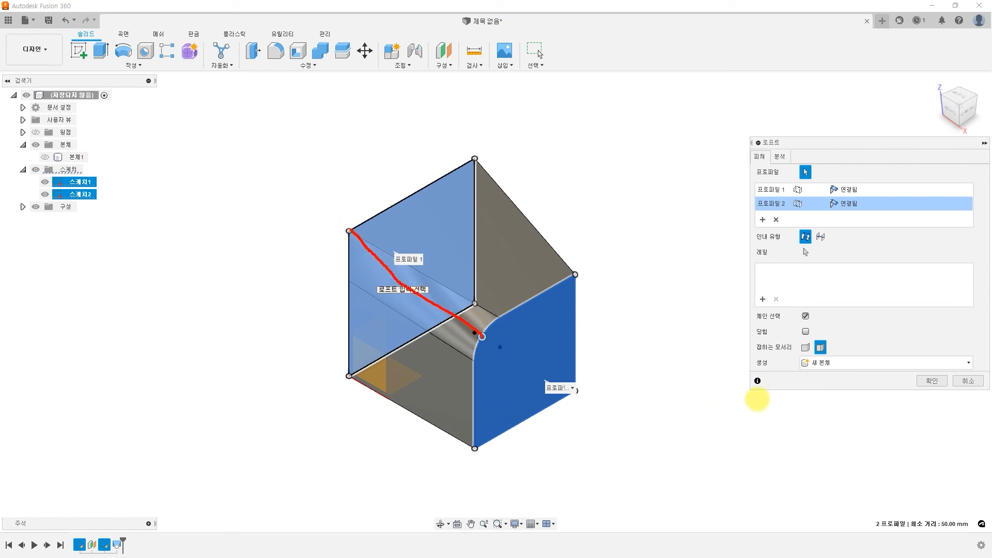
pyautogui.press('Escape')
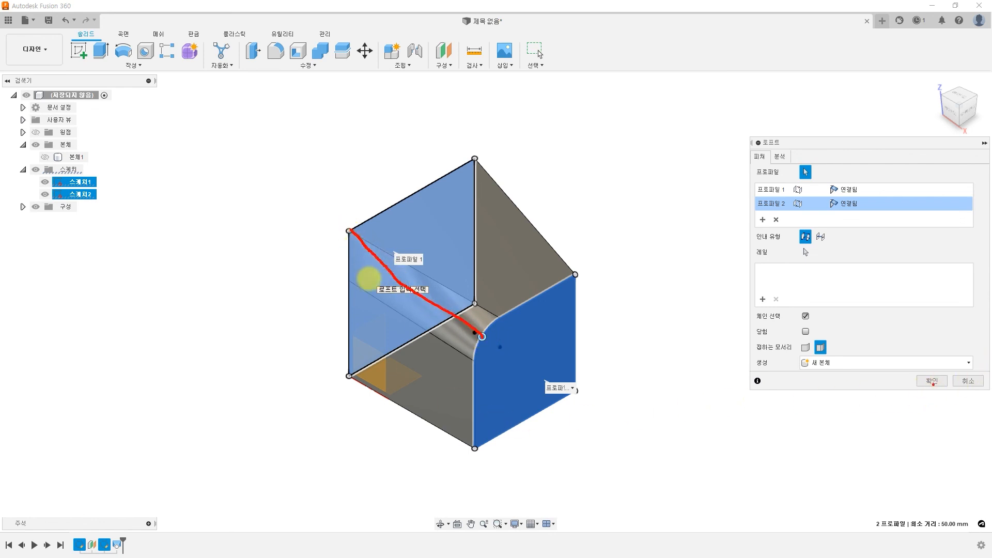
pyautogui.click(931, 381)
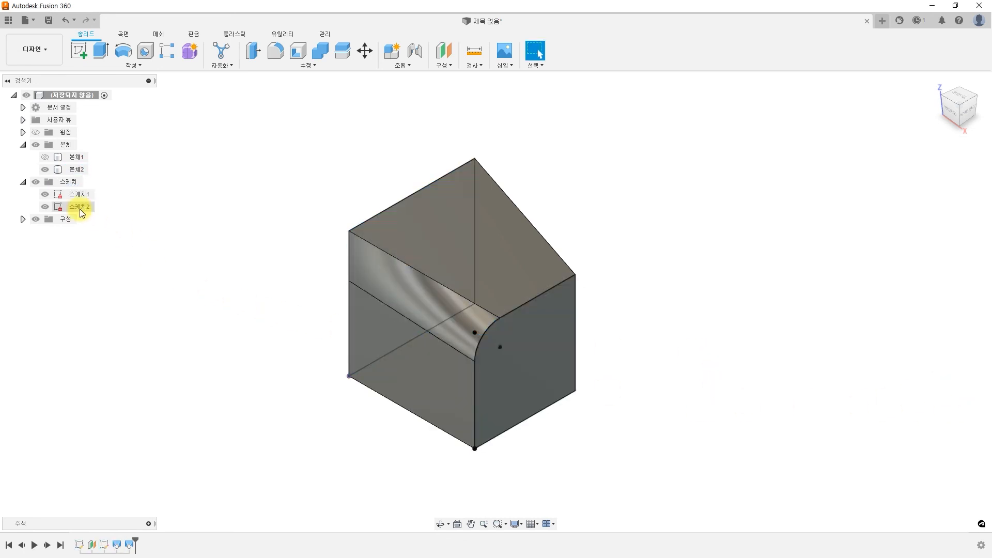
pyautogui.click(45, 194)
pyautogui.click(44, 207)
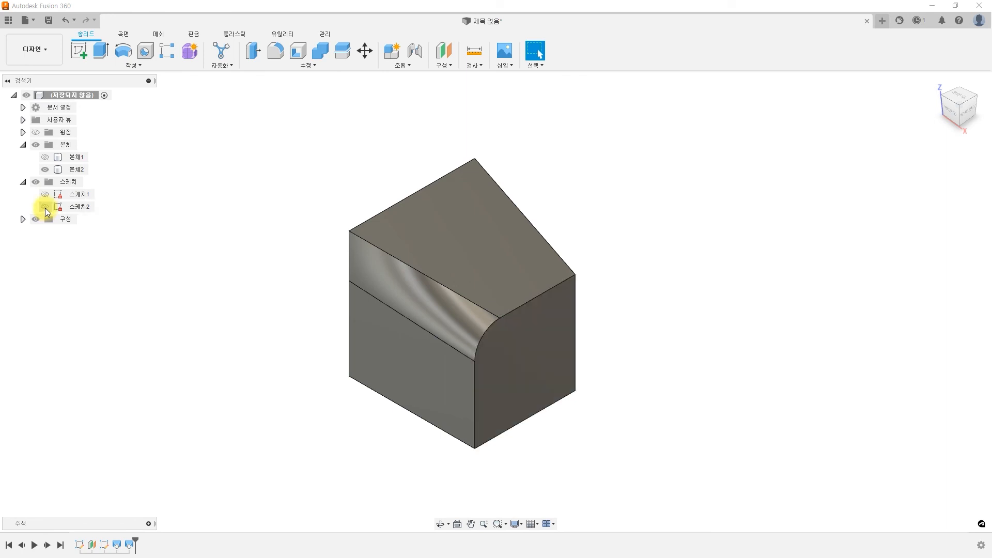
# - Show the first loft body together with the second, compare their surfaces at the rounded corner, and hide the first body again
pyautogui.click(45, 157)
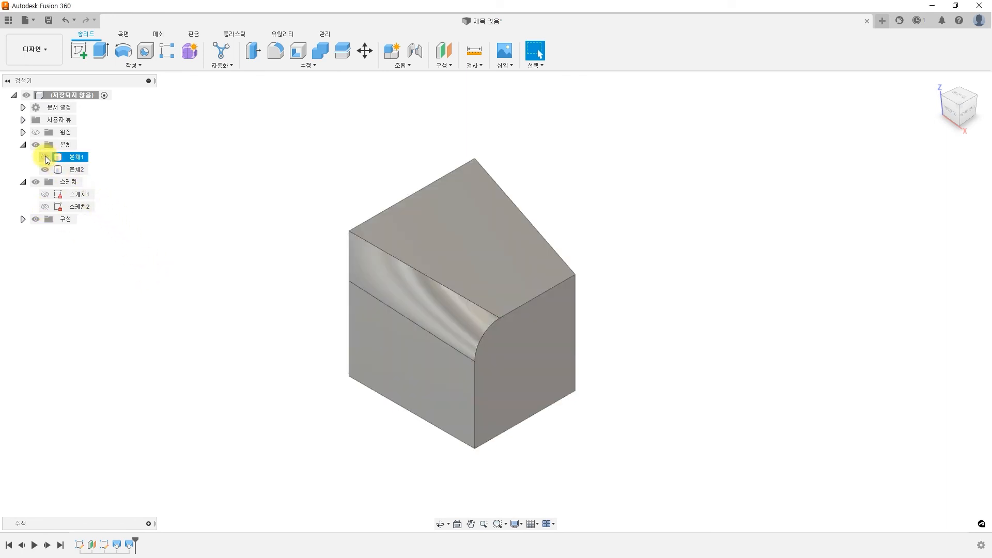
pyautogui.click(76, 156)
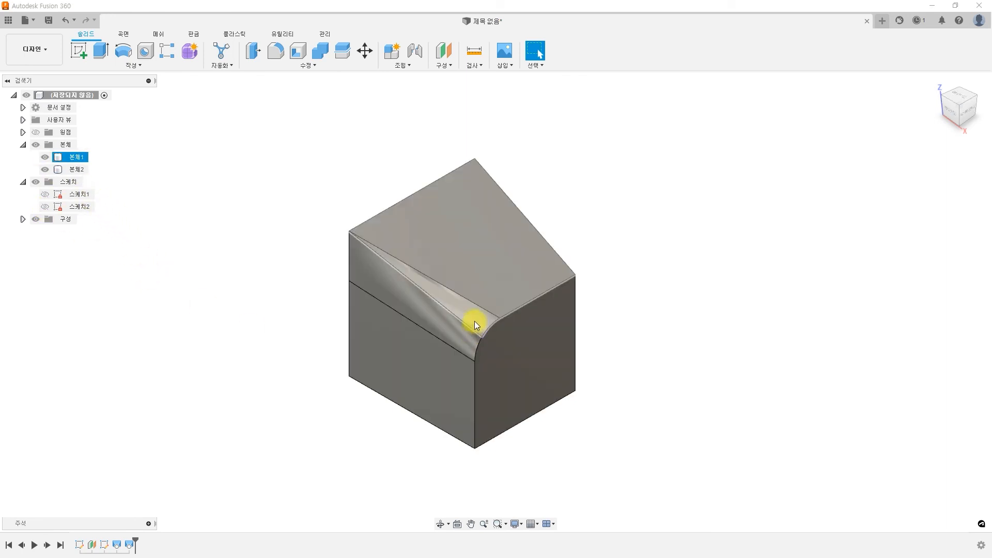
pyautogui.scroll(5, 474, 321)
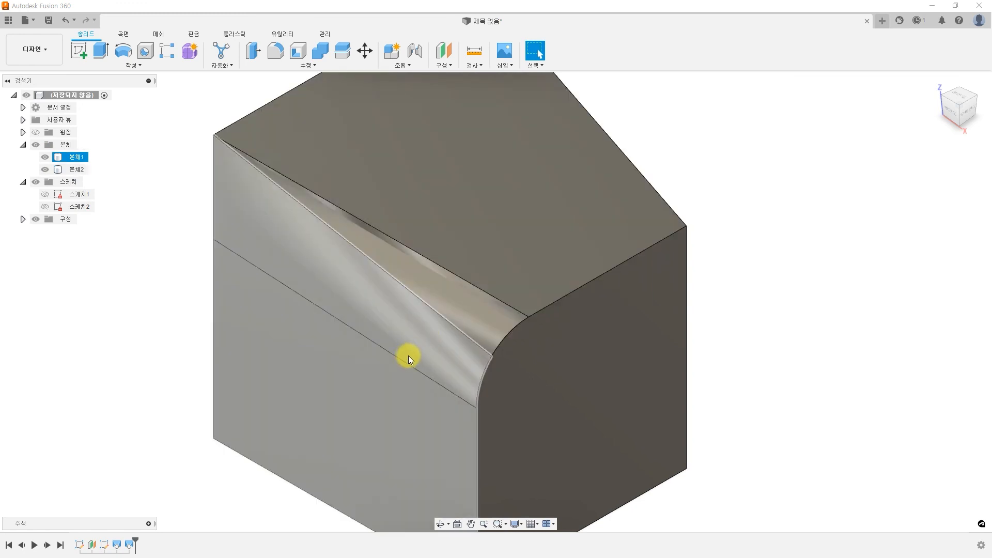
pyautogui.scroll(-4, 408, 355)
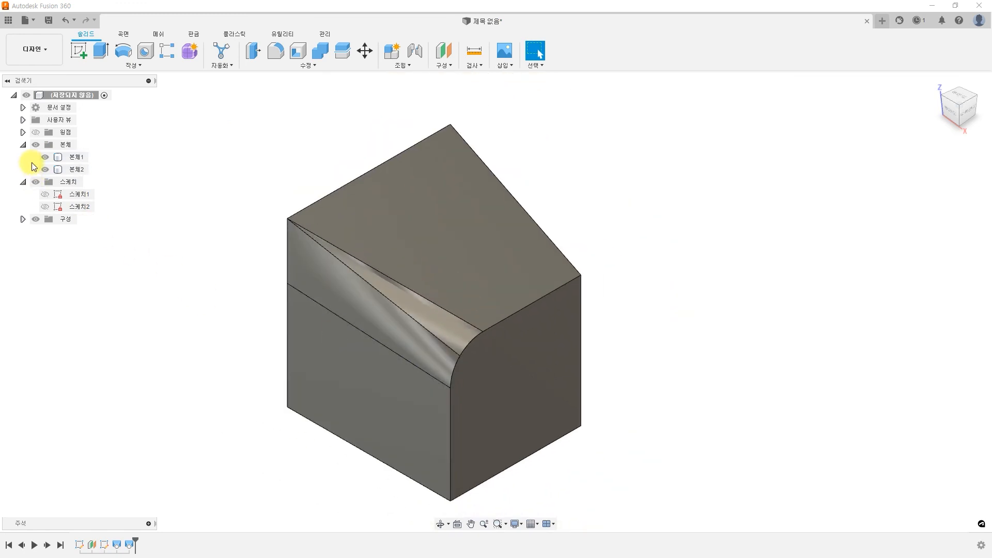
pyautogui.click(45, 157)
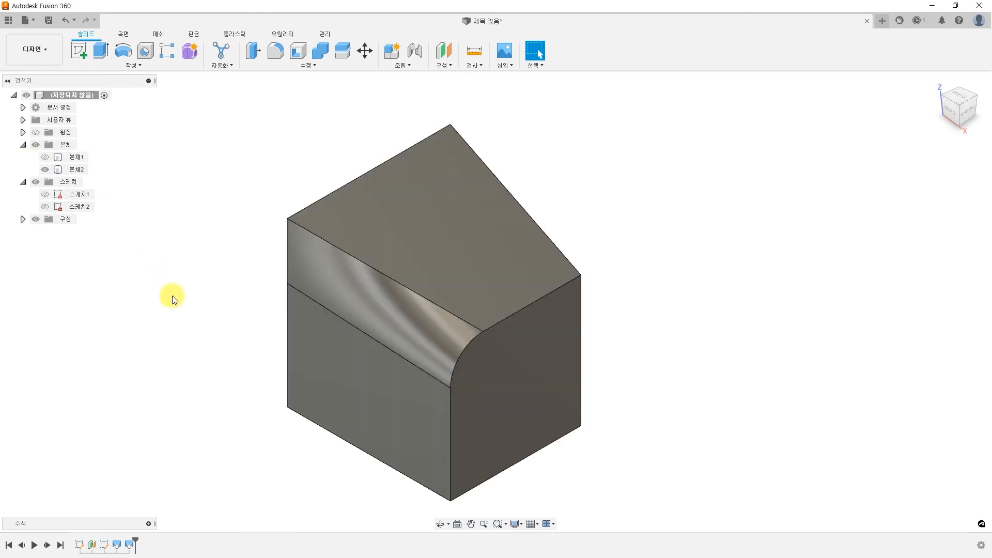
# - Edit the second loft to move the 50 mm square's upper-left mapping point about a third along its top edge, and show the first body
pyautogui.rightClick(132, 546)
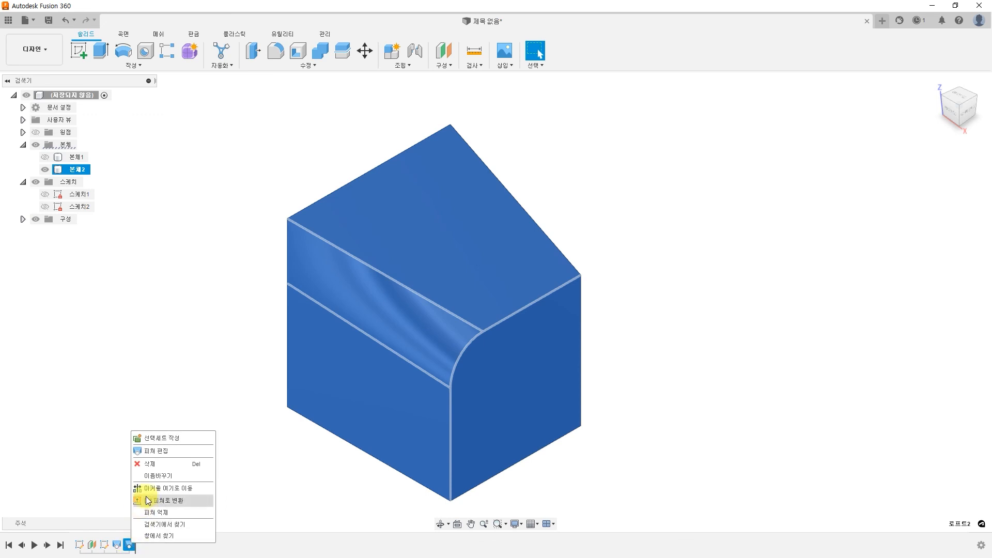
pyautogui.click(156, 451)
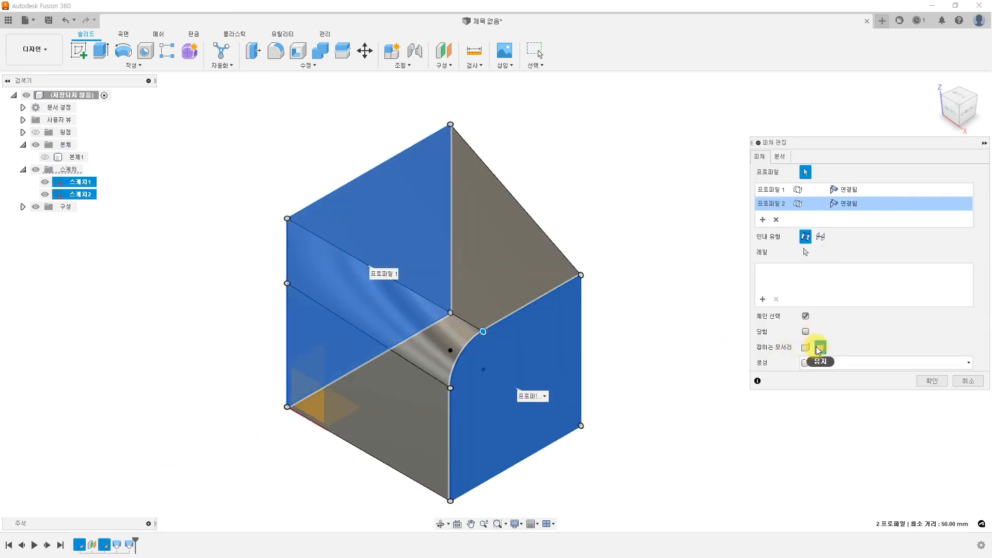
pyautogui.click(480, 334)
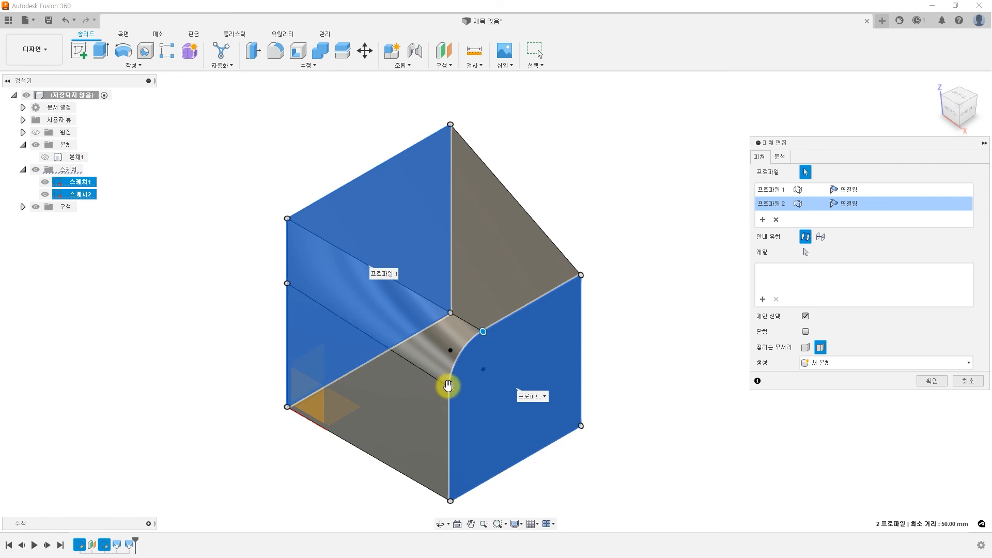
pyautogui.moveTo(285, 216); pyautogui.dragTo(346, 195)
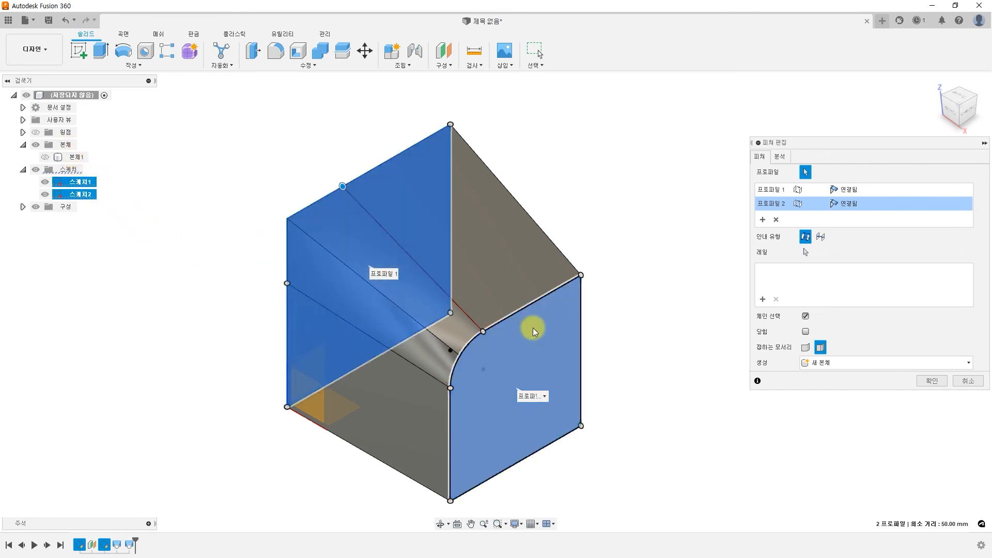
pyautogui.click(930, 381)
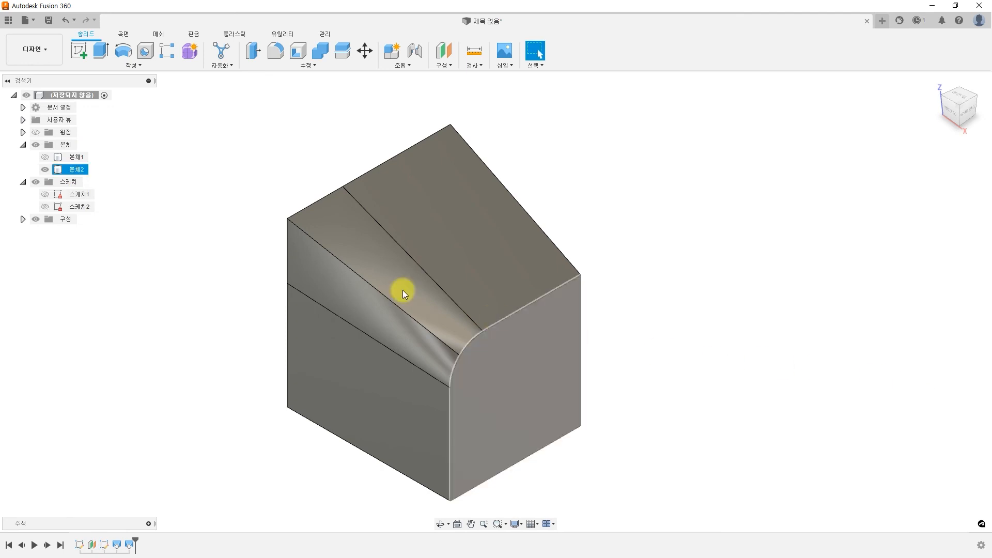
pyautogui.click(44, 157)
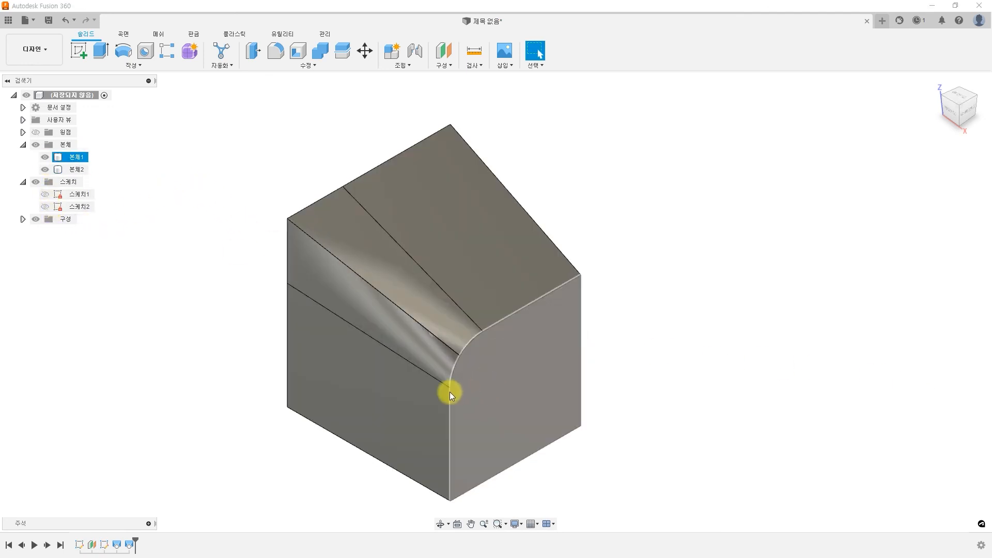